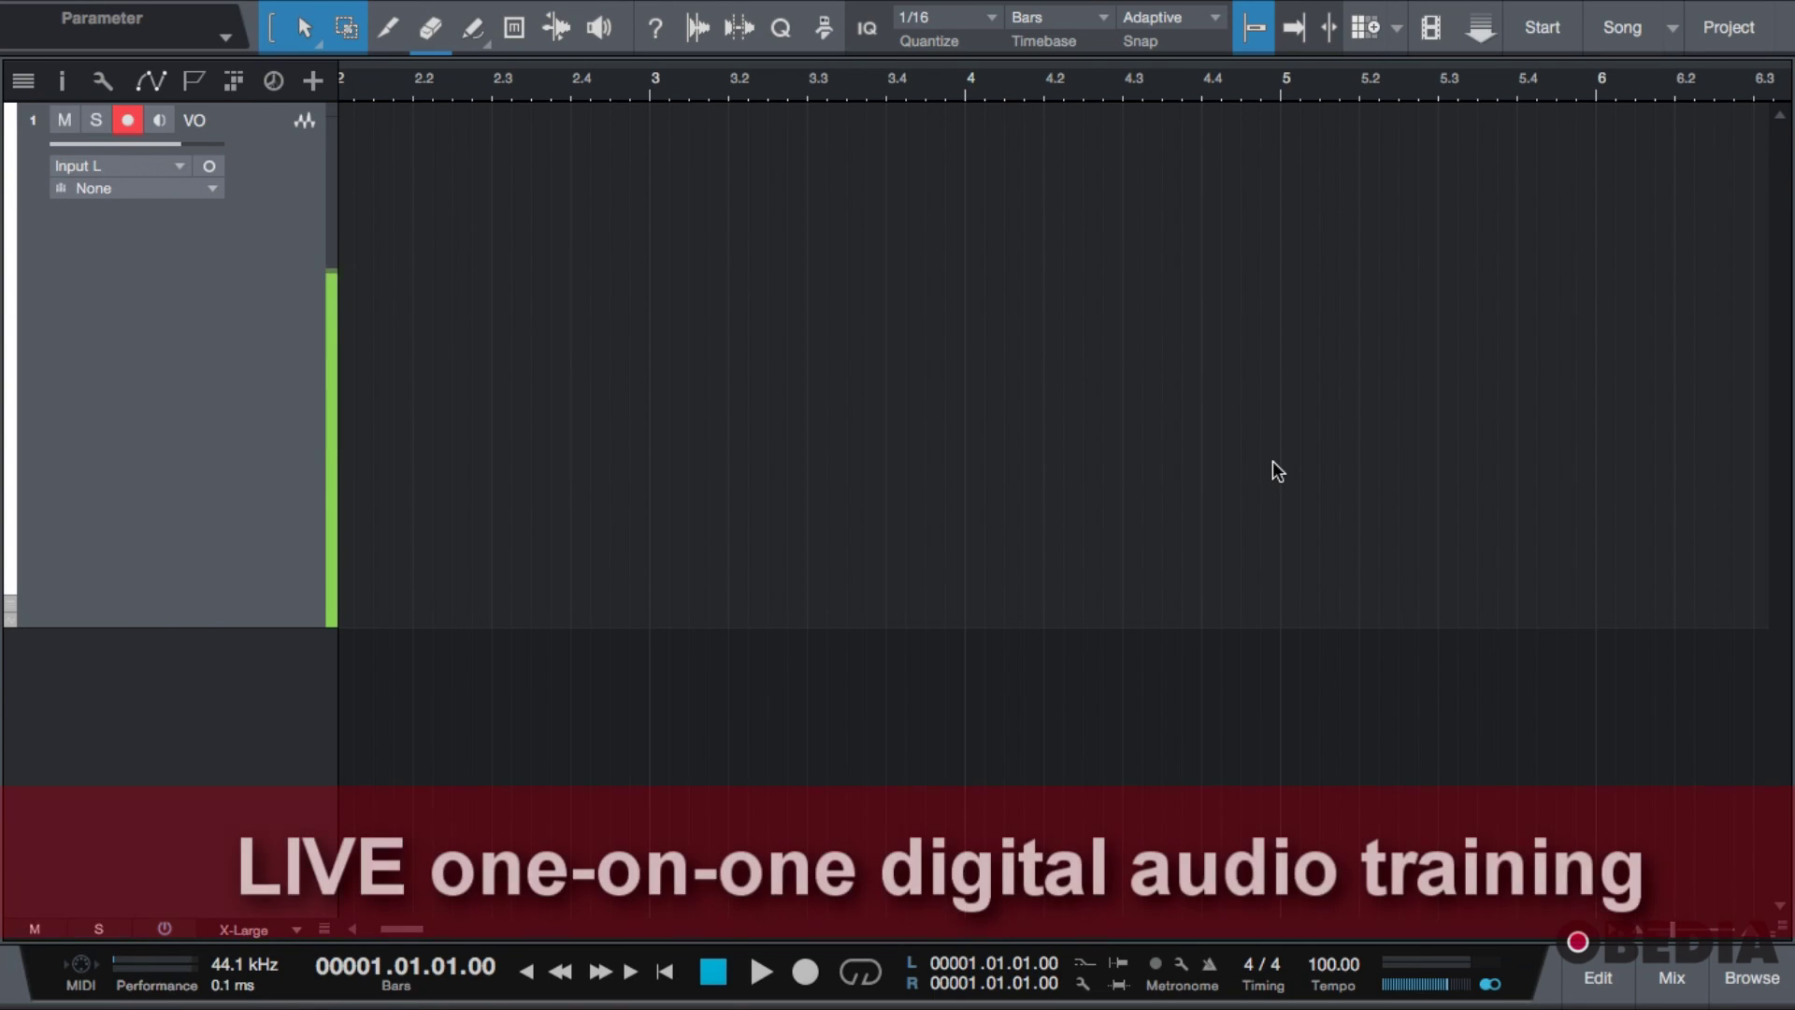
Step: Open the mixer, then bypass and re-enable the Input L inserts VUMTdeluxe, Compressor and IVGI2
{"action": "left_click", "coordinate": [1672, 977]}
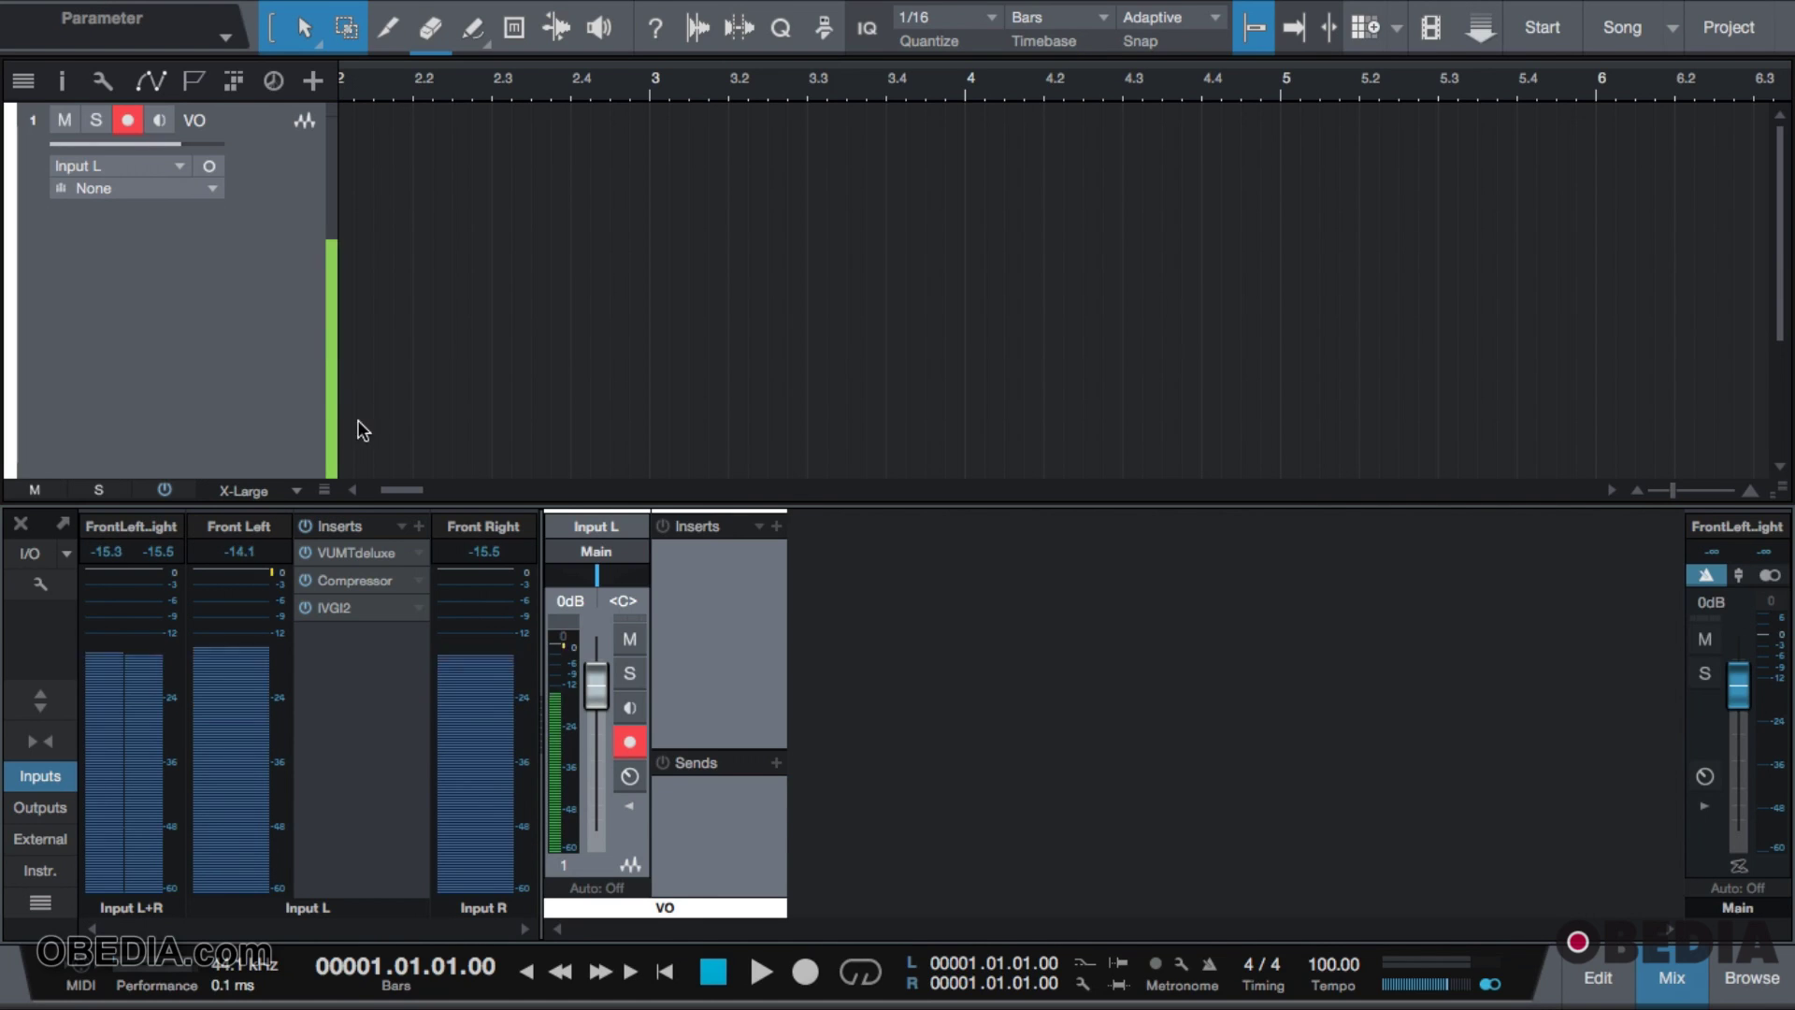
{"action": "left_click", "coordinate": [306, 526]}
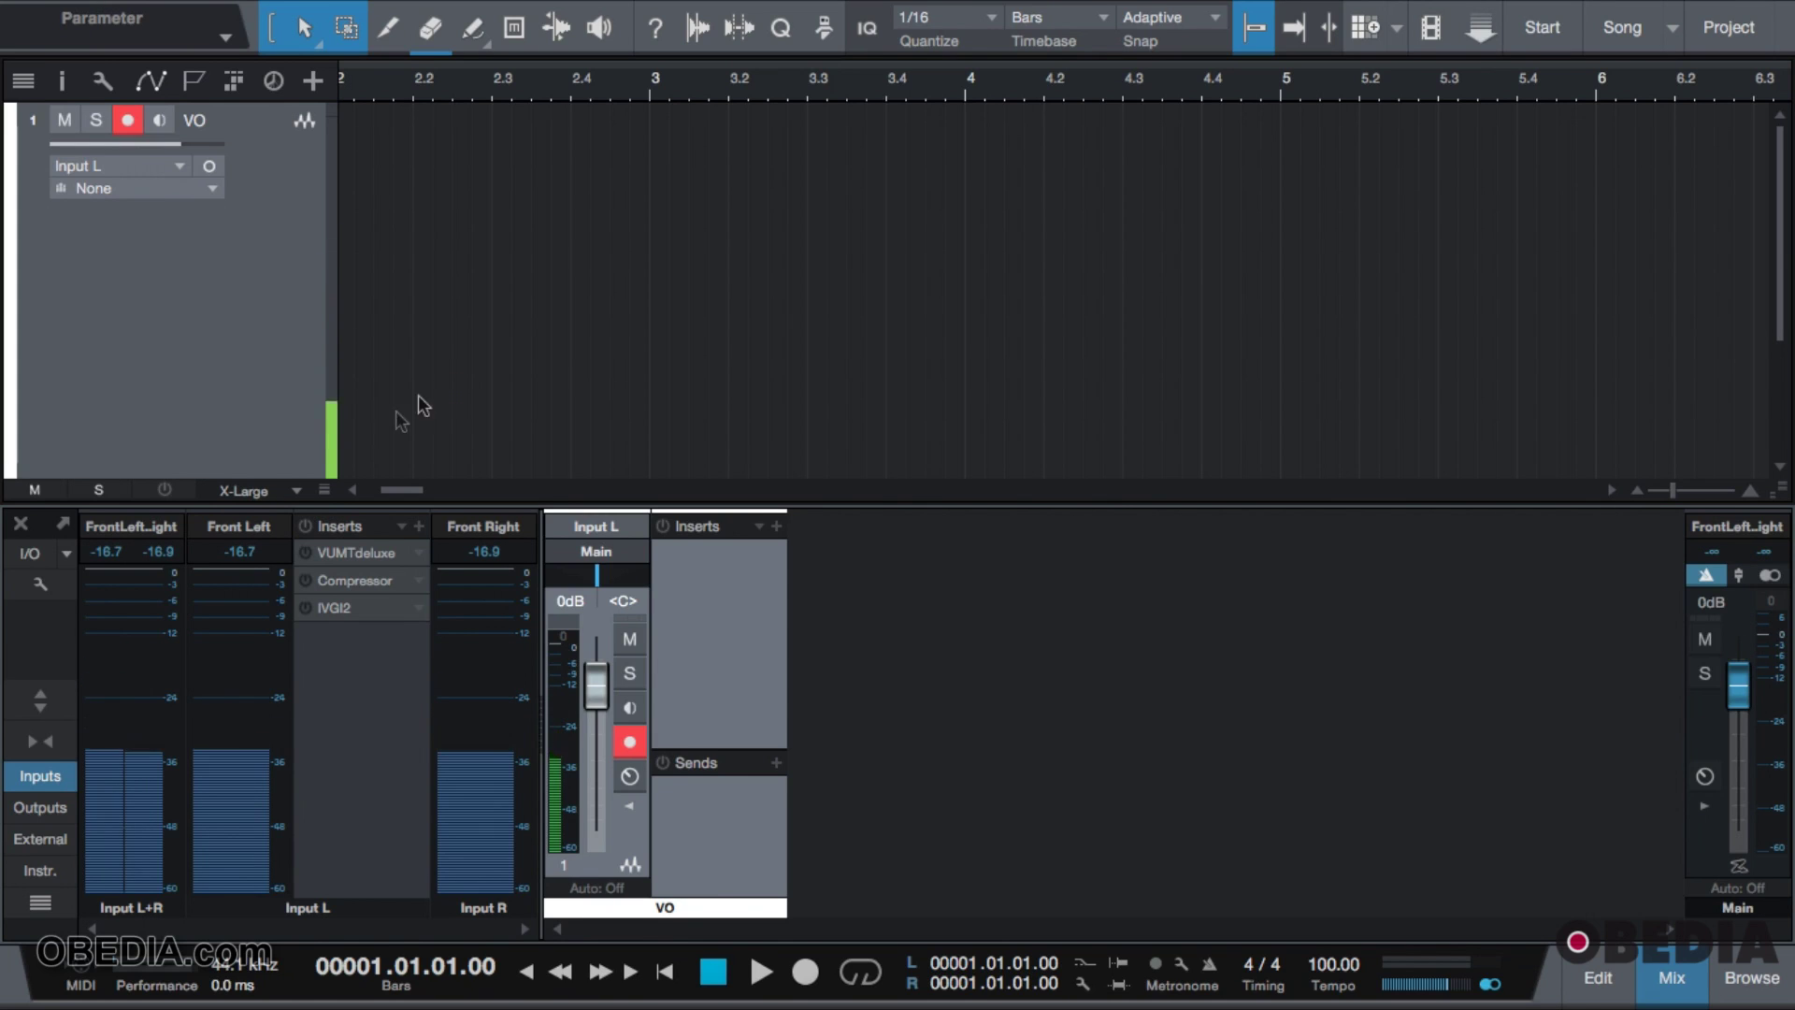
{"action": "left_click", "coordinate": [306, 526]}
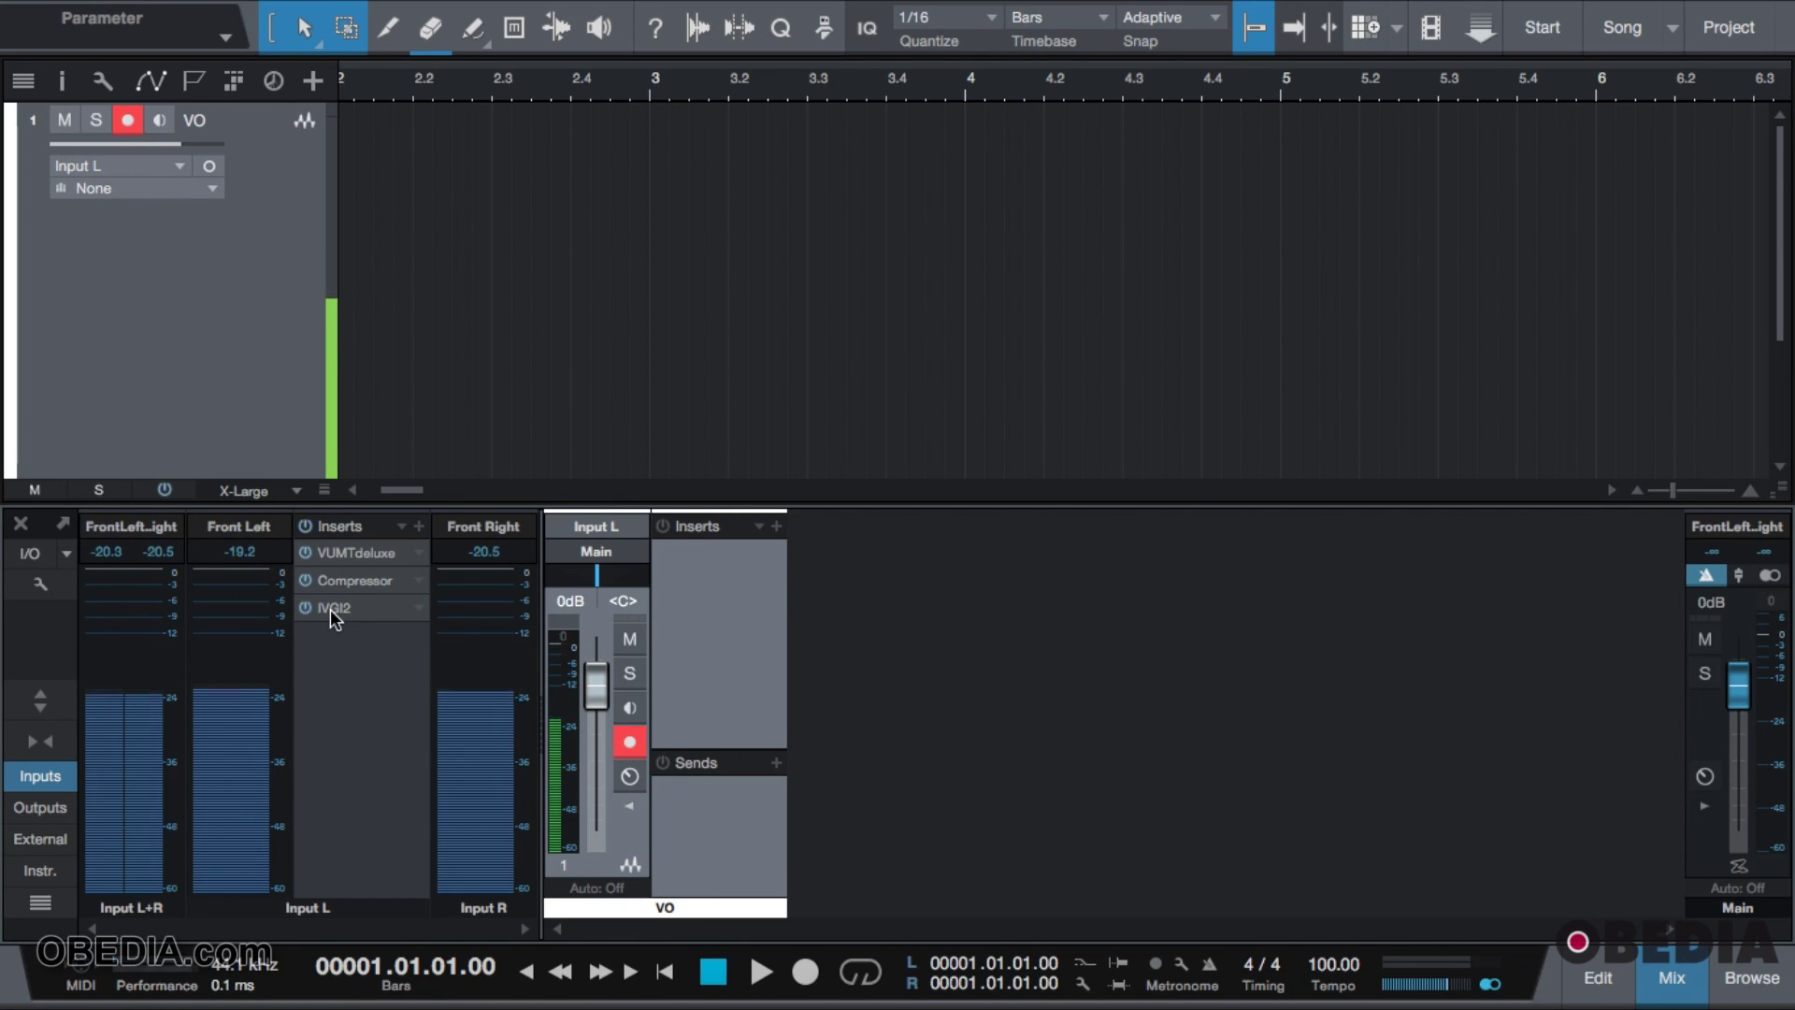
Step: Open the Input L insert editor to view the Compressor's 1.2:1 ratio and -30 dB threshold
{"action": "left_click", "coordinate": [361, 553]}
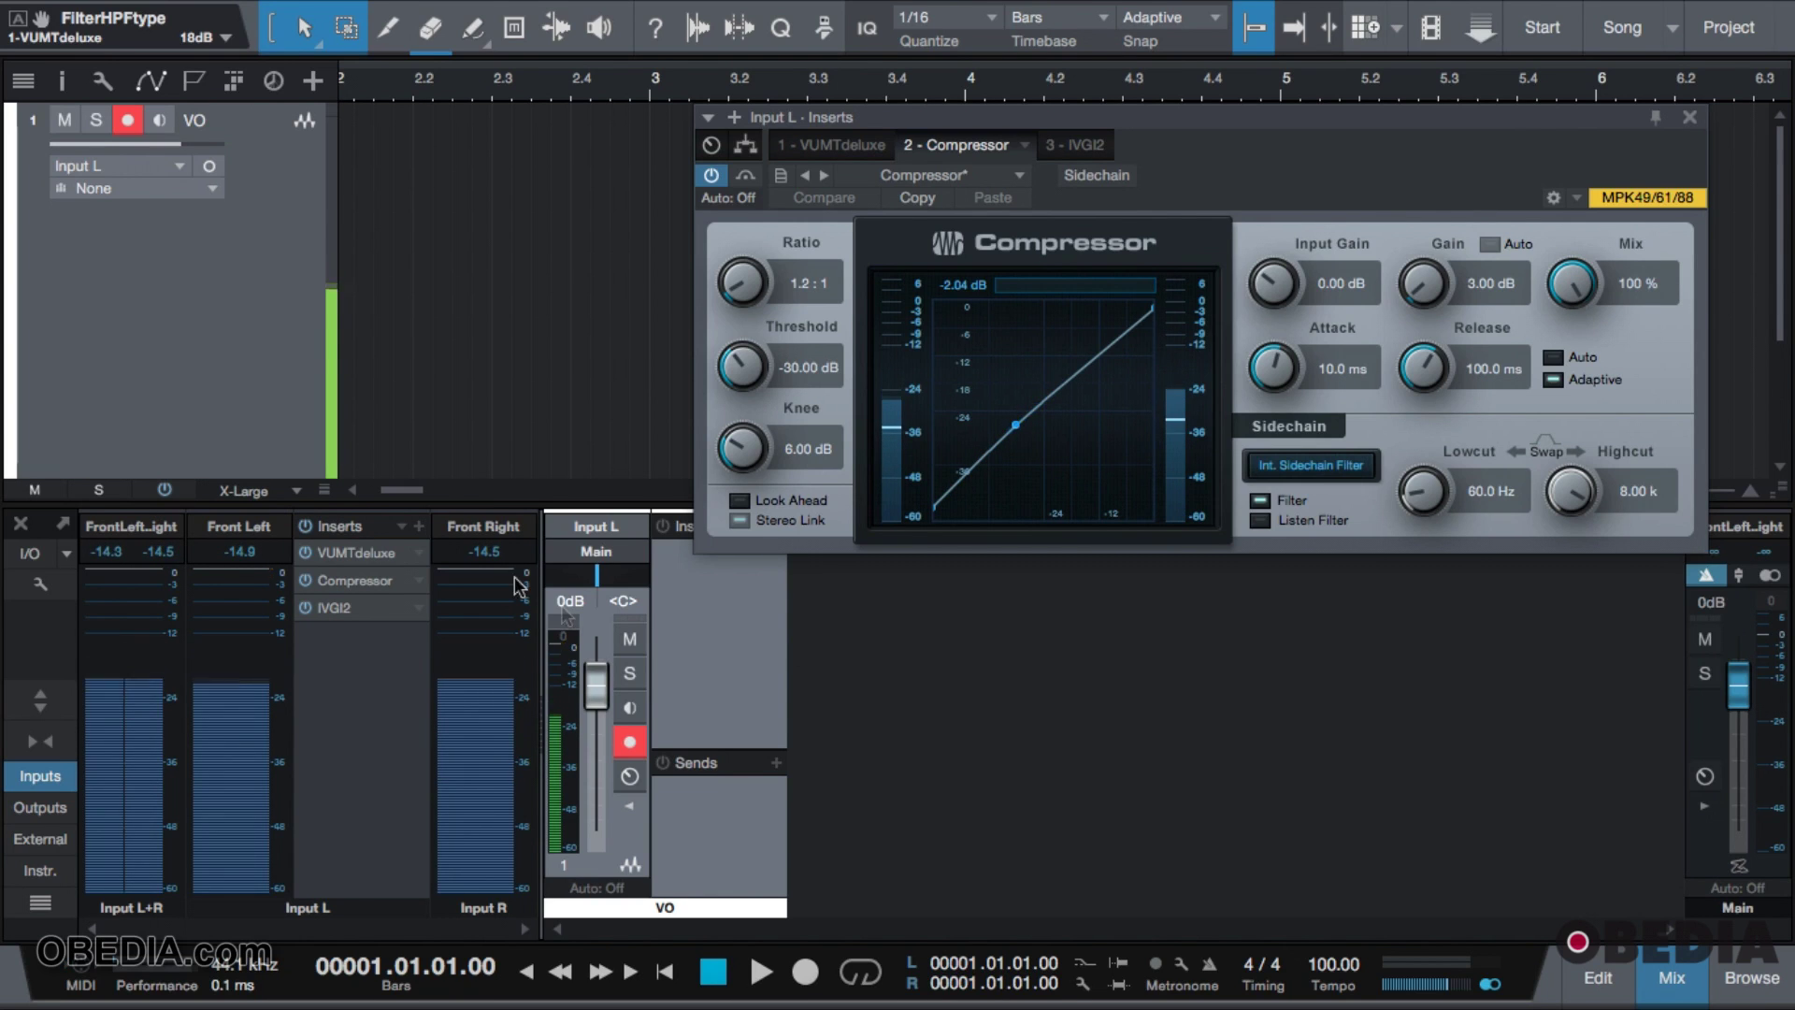
Step: Open the Input L insert plug-in browser and expand the PreSonus vendor folder
{"action": "left_click", "coordinate": [418, 526]}
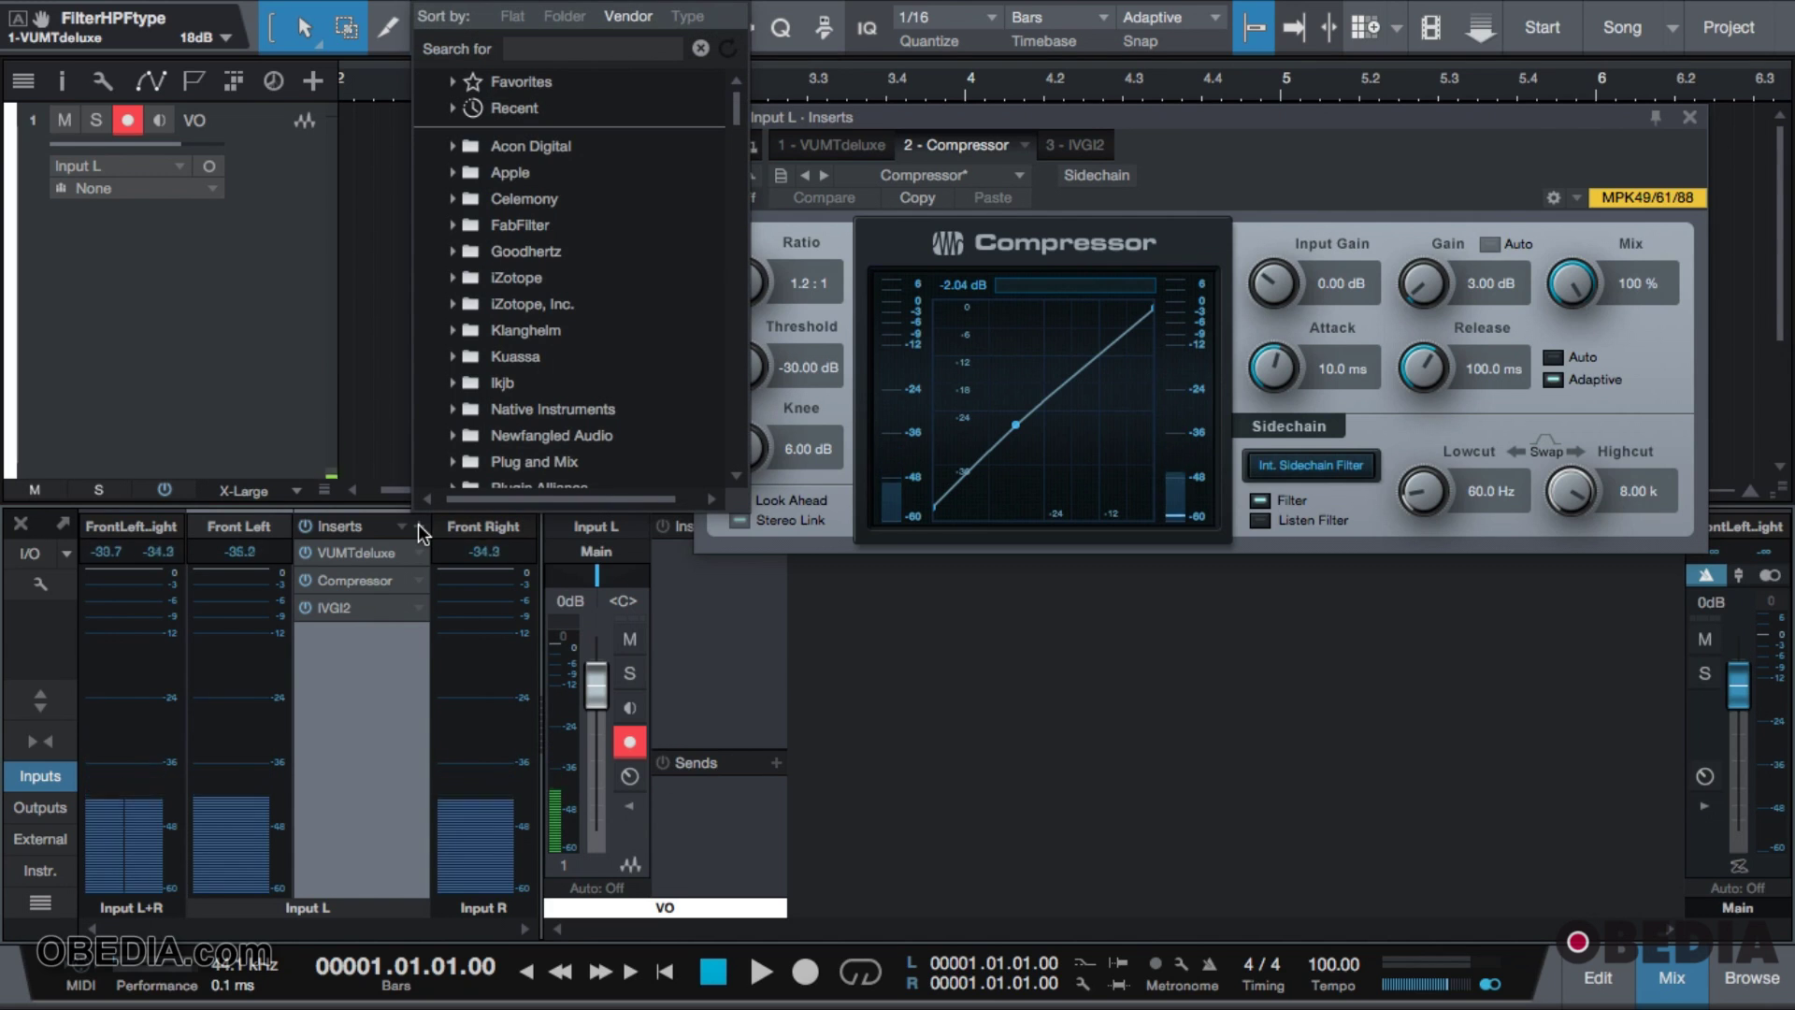
{"action": "scroll", "coordinate": [504, 421], "scroll_direction": "down", "scroll_amount": 2}
{"action": "left_click", "coordinate": [525, 379]}
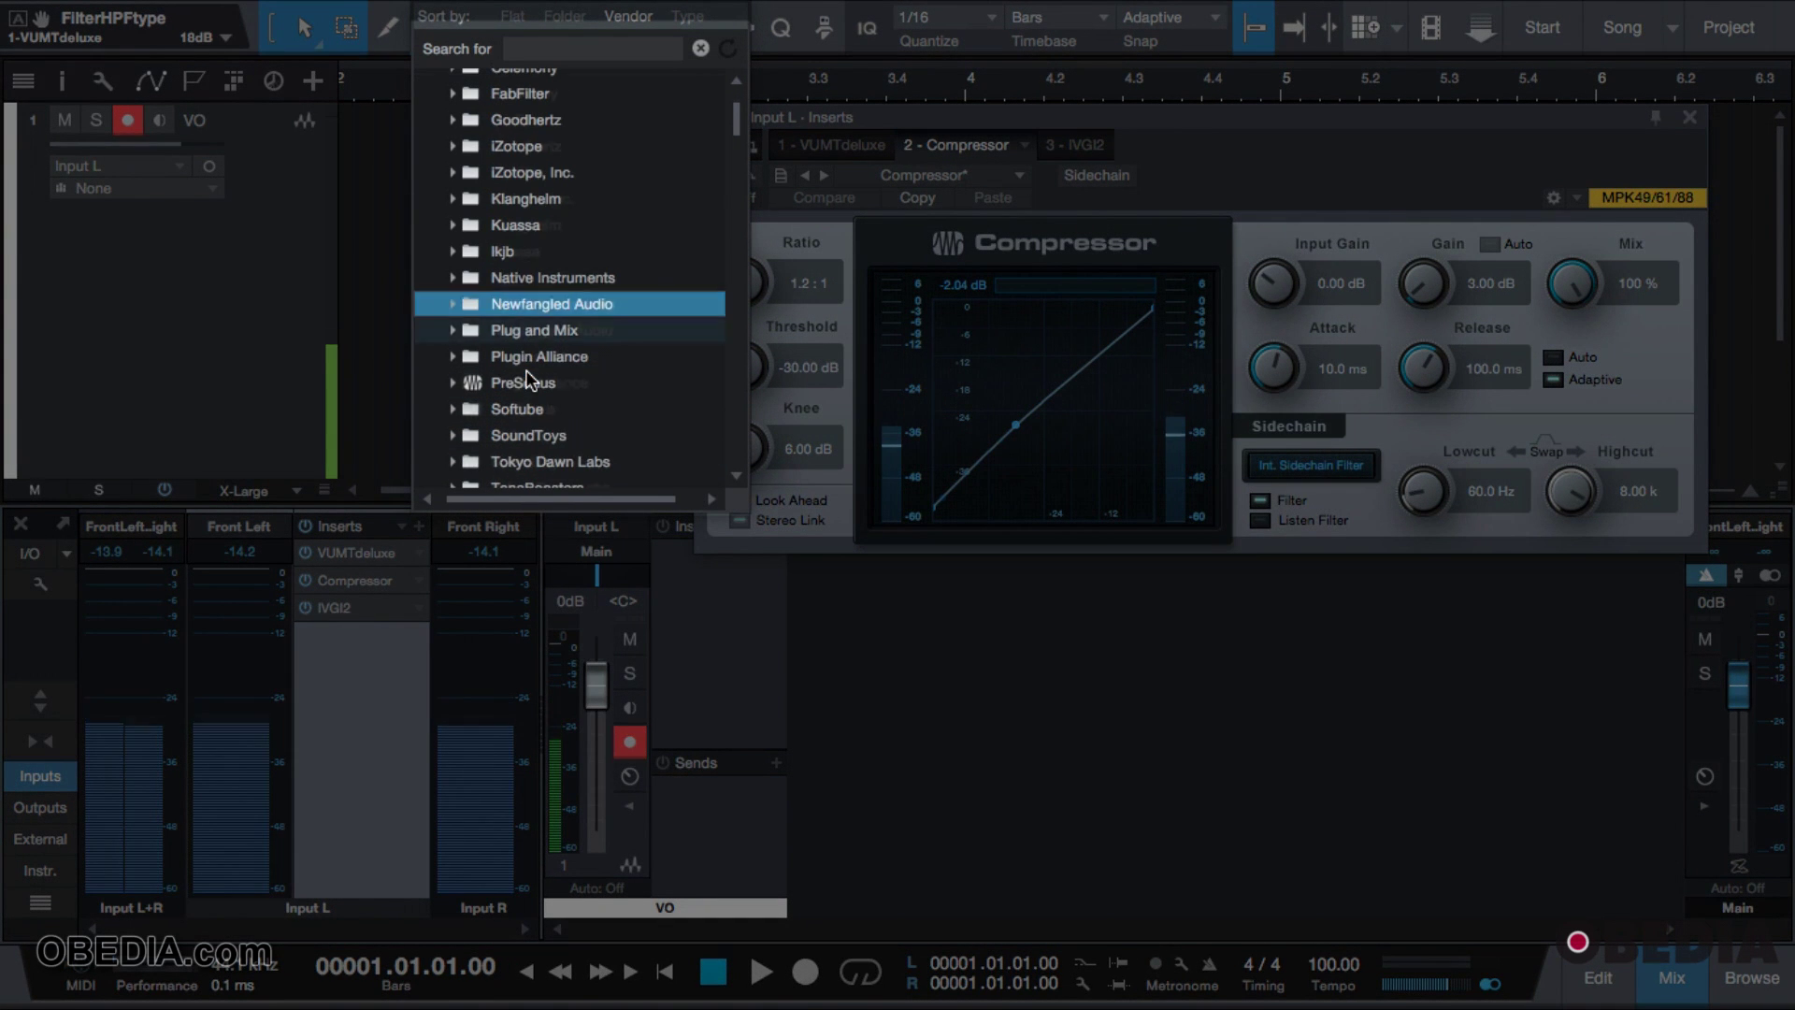
{"action": "left_click", "coordinate": [504, 381]}
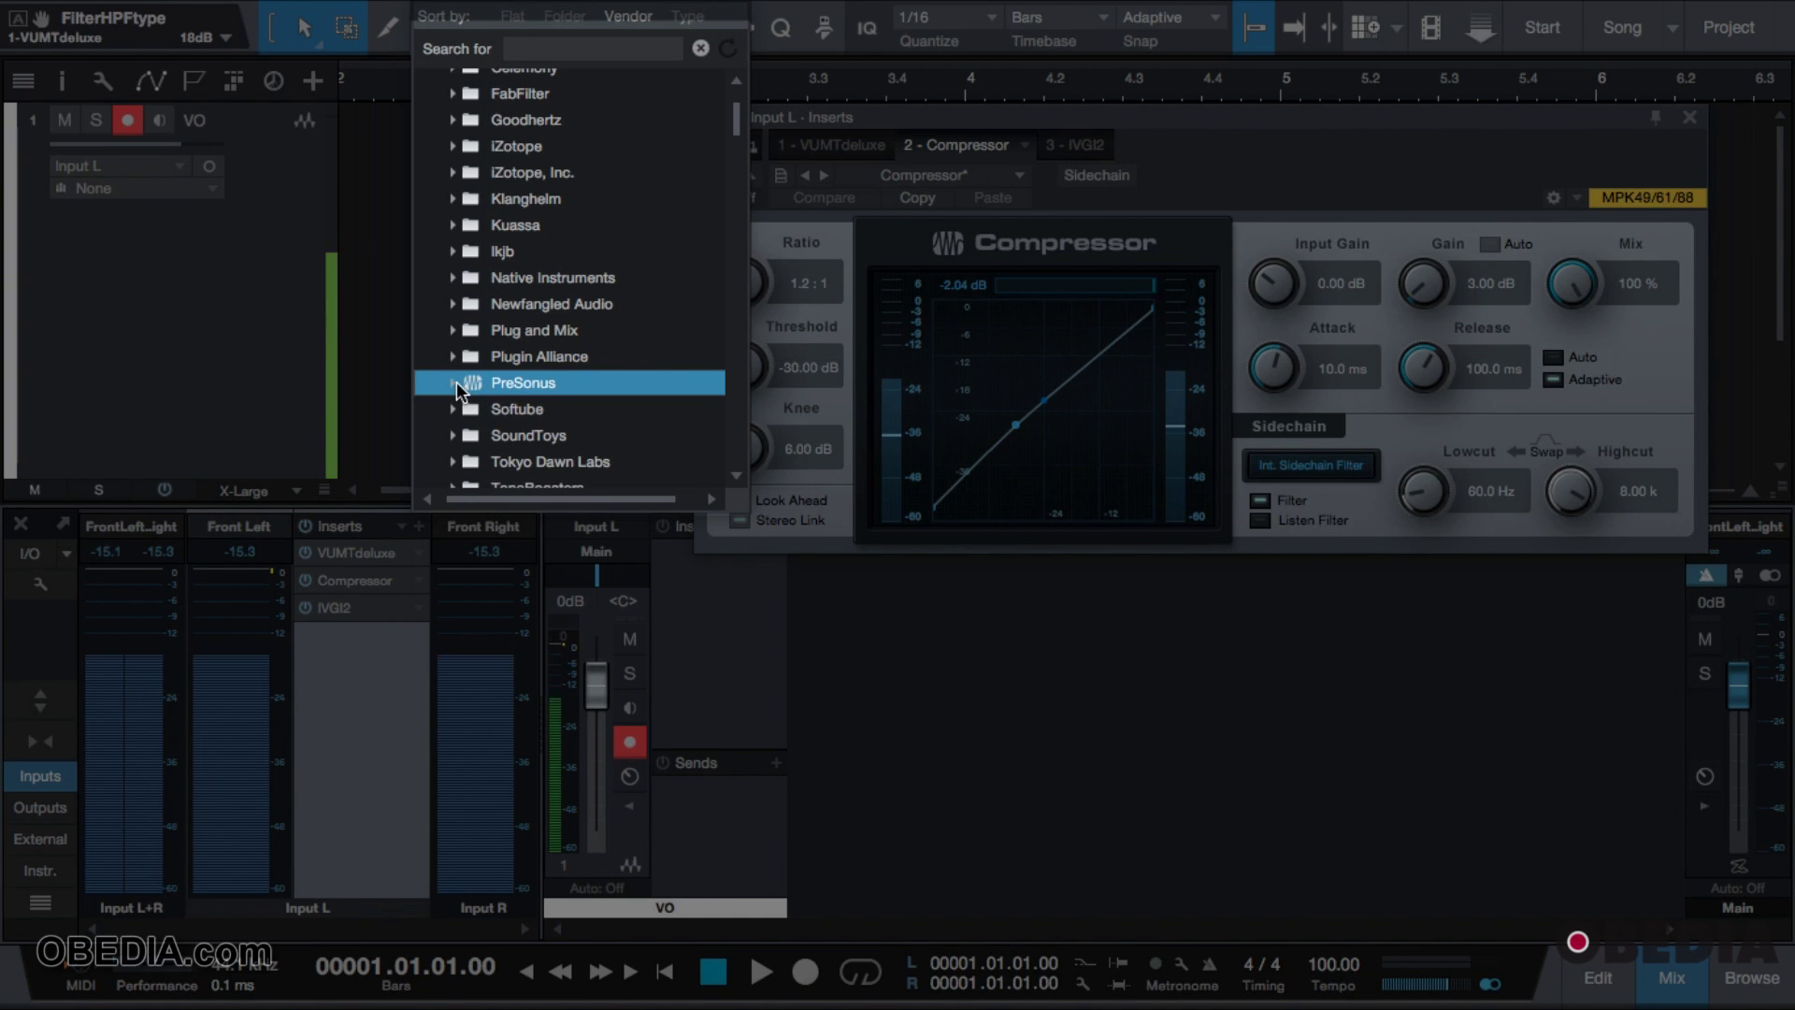
{"action": "left_click", "coordinate": [456, 381]}
{"action": "left_click", "coordinate": [553, 396]}
{"action": "scroll", "coordinate": [554, 395], "scroll_direction": "down", "scroll_amount": 4}
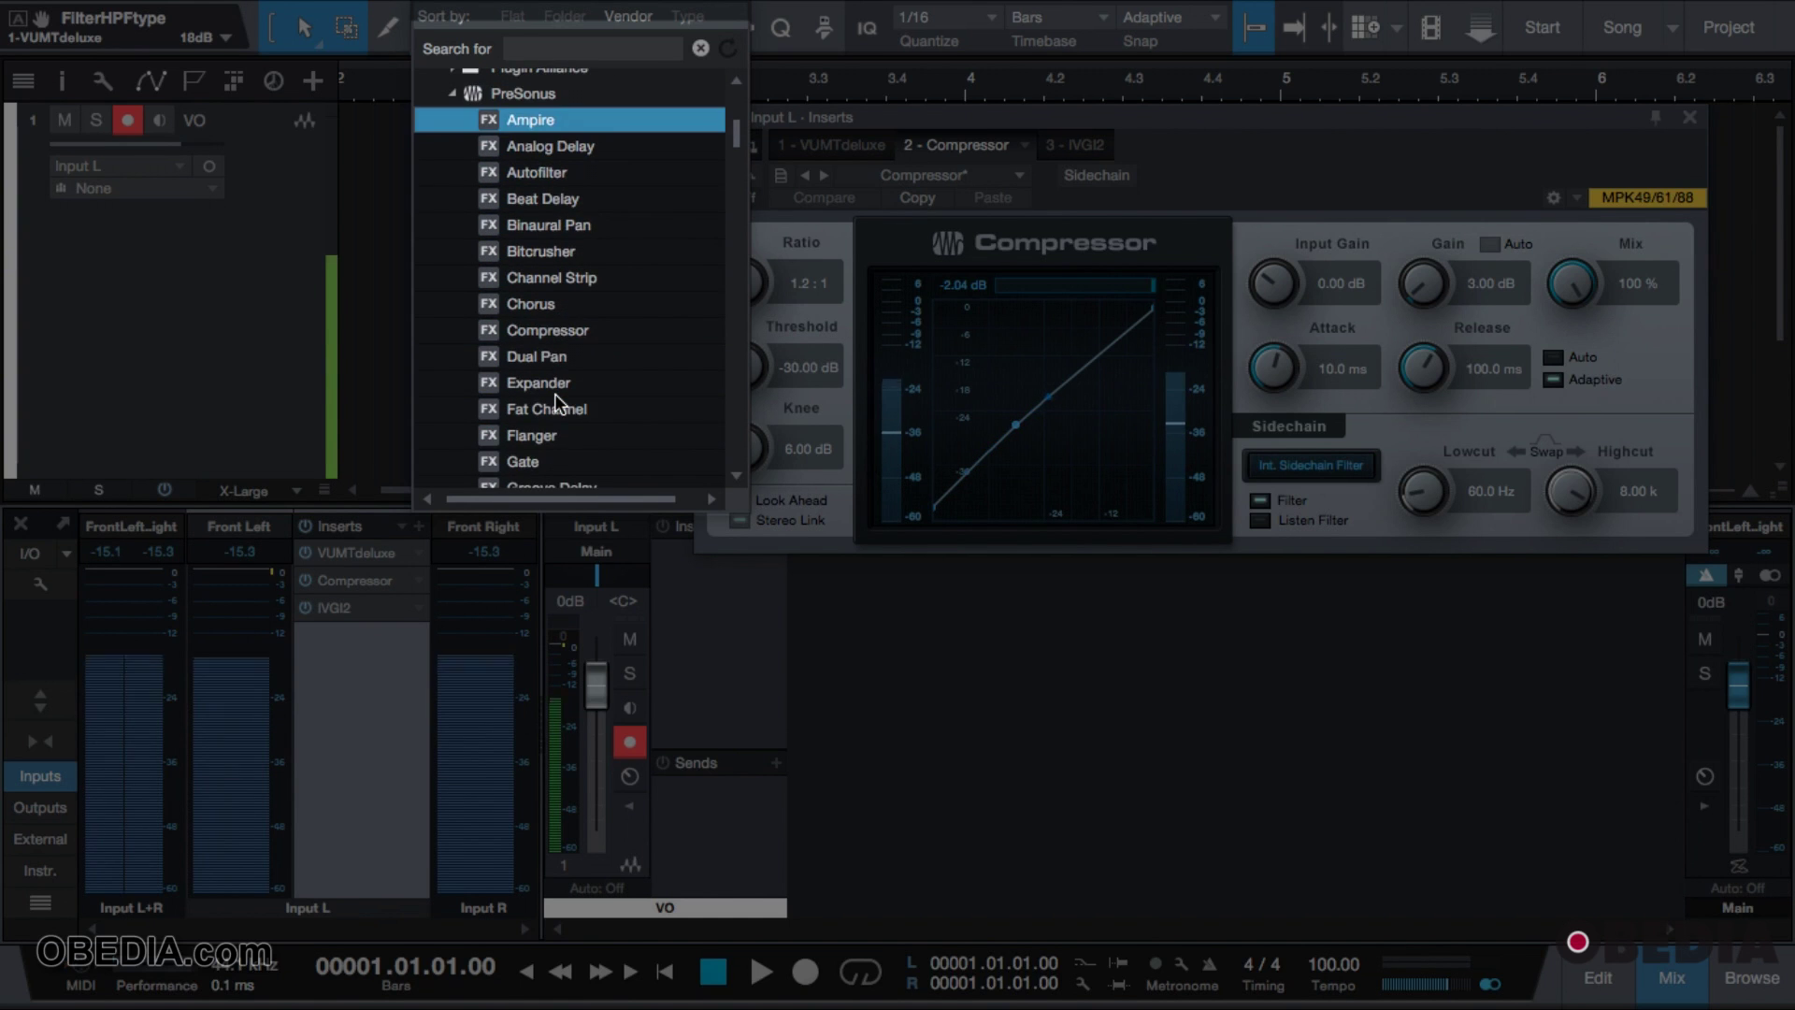
{"action": "left_click", "coordinate": [555, 404]}
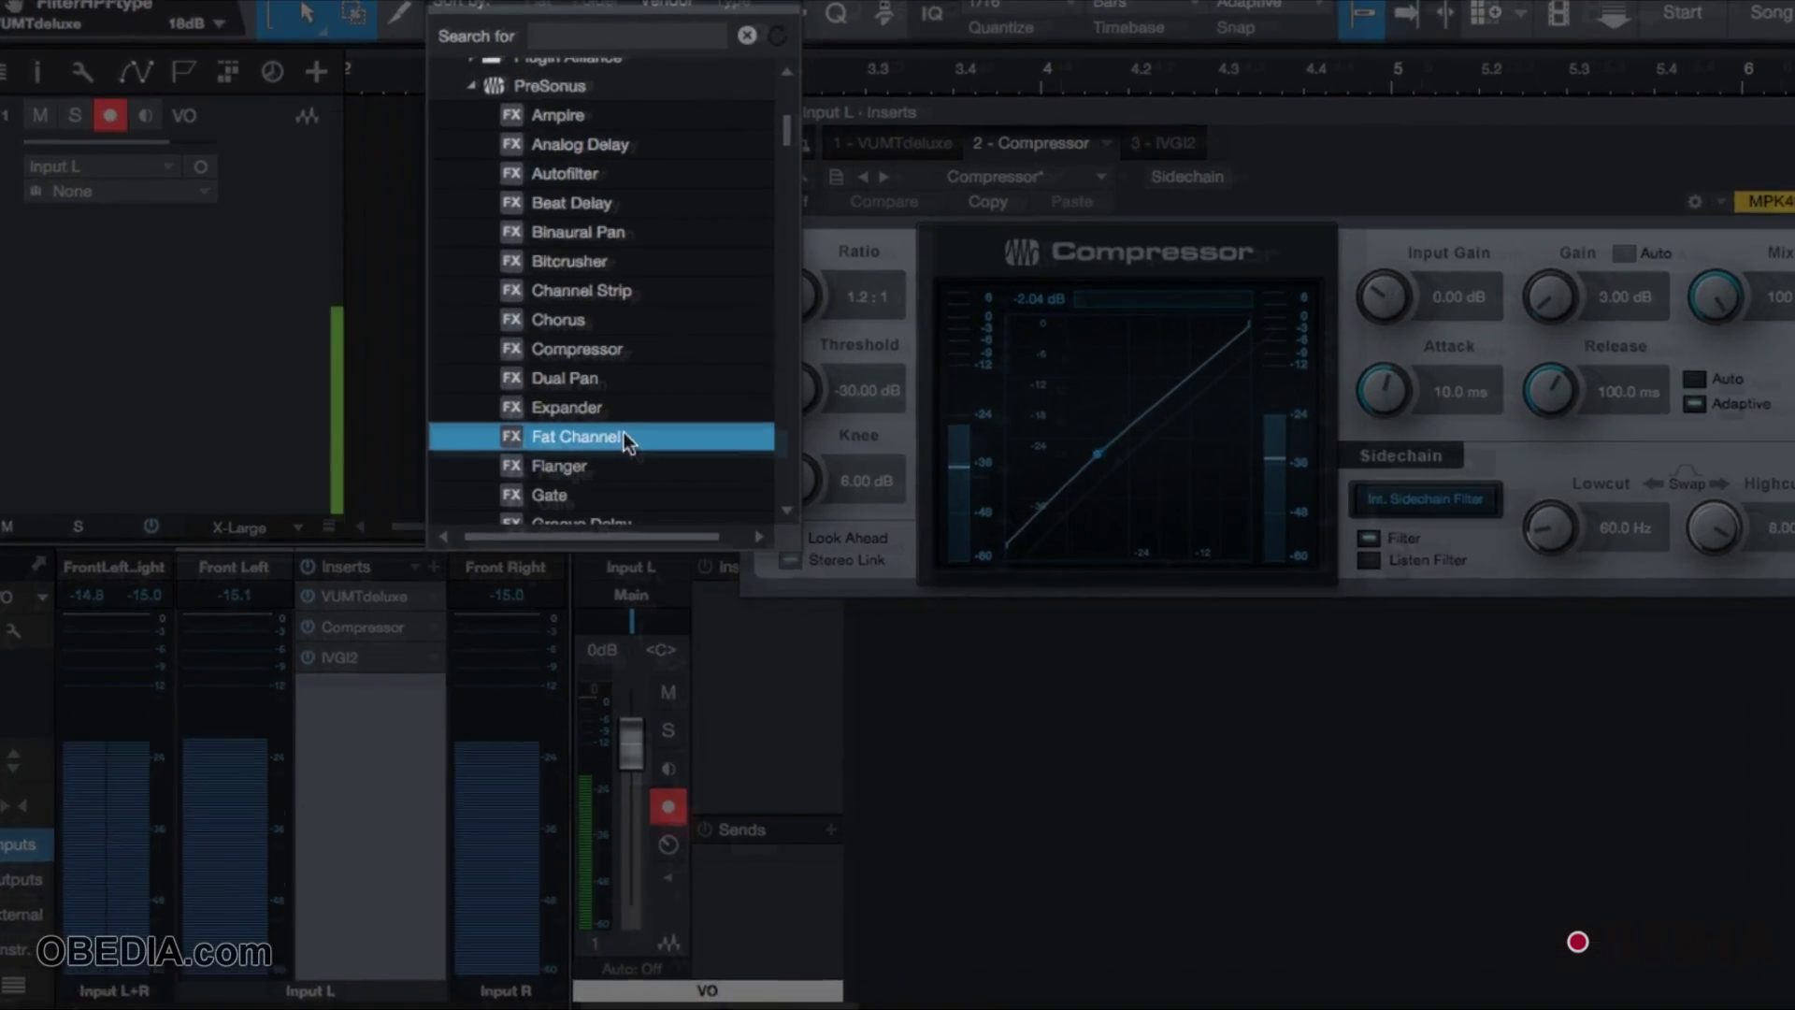
Step: Add Fat Channel as the fourth Input L insert and move its editor window left
{"action": "left_click", "coordinate": [529, 278]}
{"action": "left_click", "coordinate": [513, 204]}
{"action": "left_click", "coordinate": [489, 230]}
{"action": "left_click", "coordinate": [648, 246]}
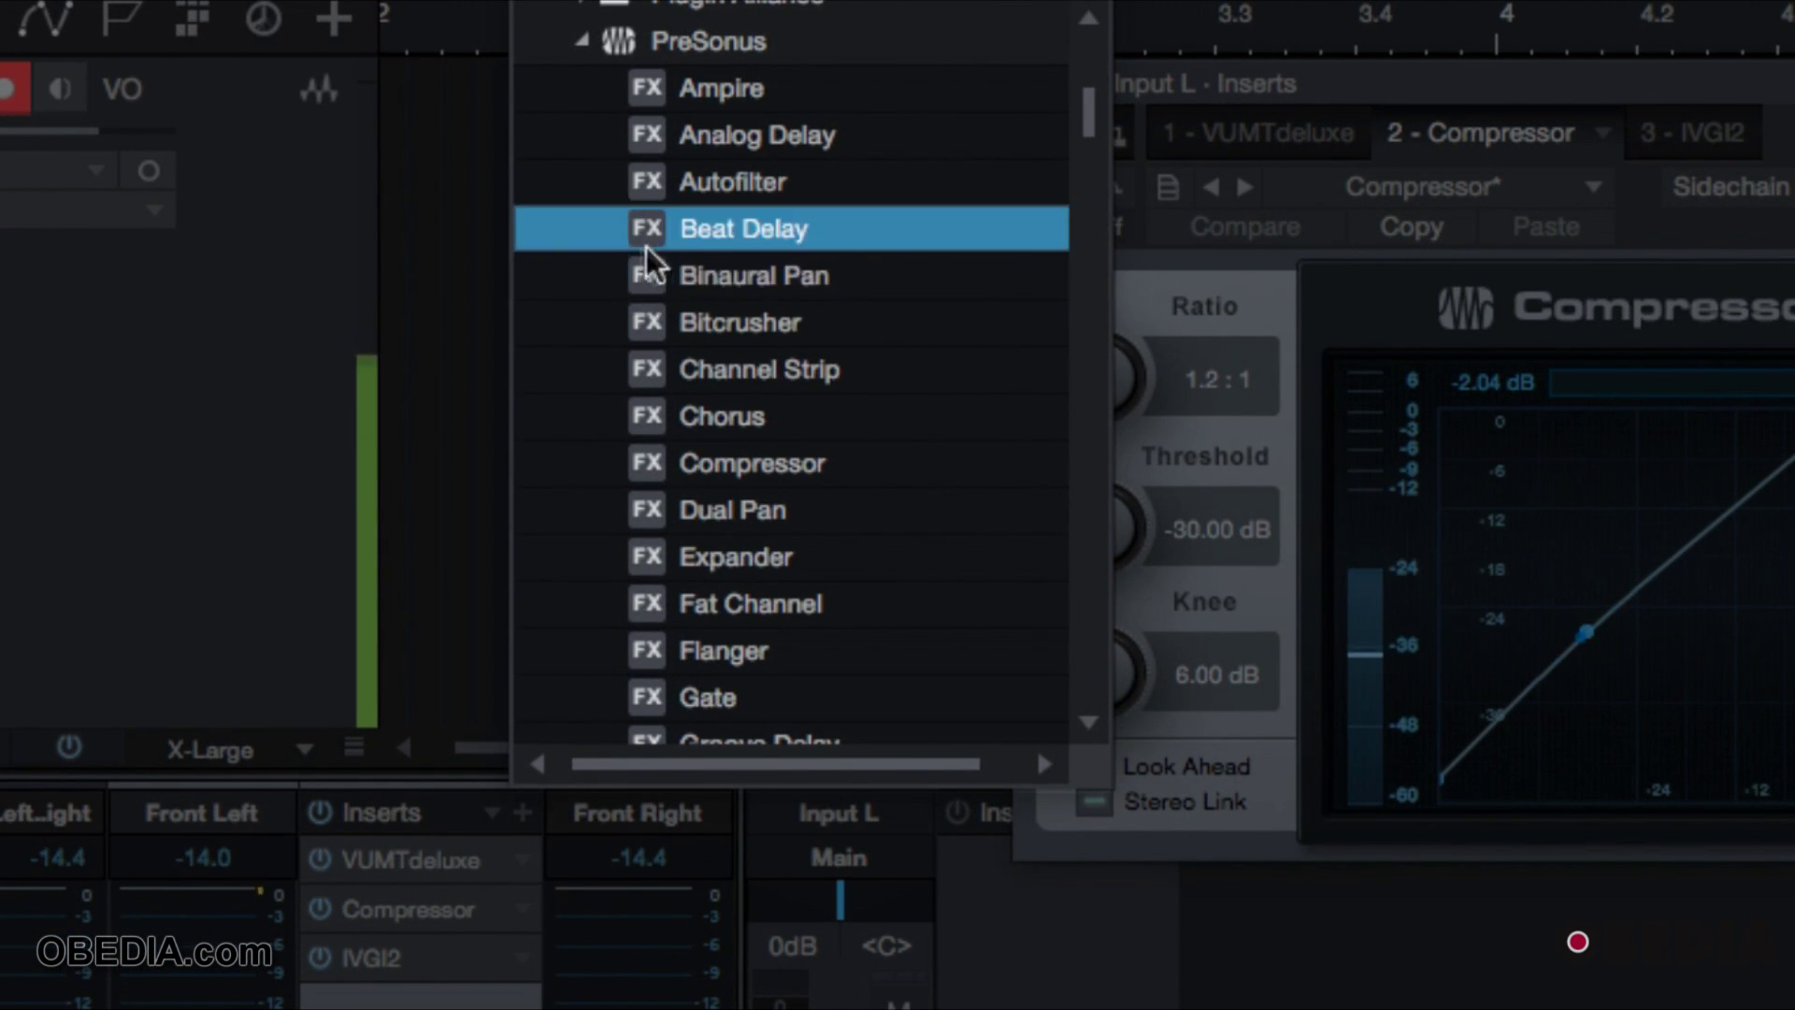
{"action": "left_click", "coordinate": [651, 280]}
{"action": "left_click", "coordinate": [750, 432]}
{"action": "left_click", "coordinate": [773, 559]}
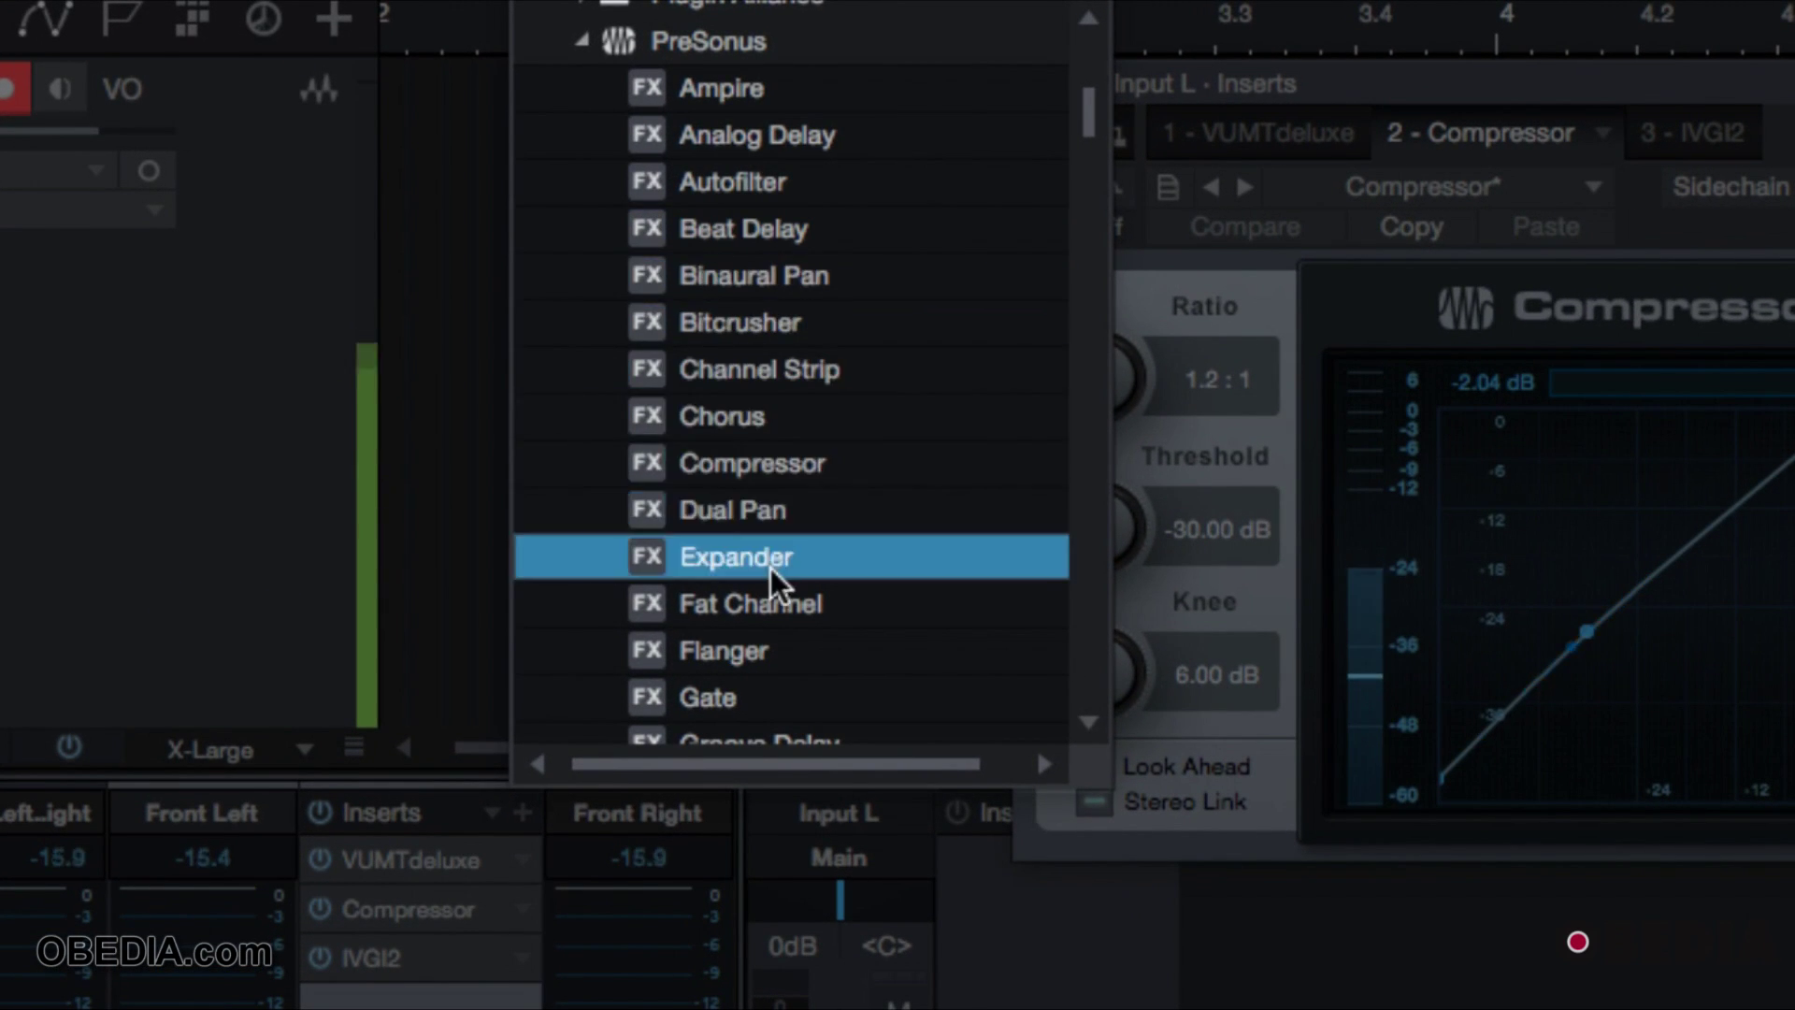
{"action": "double_click", "coordinate": [762, 603]}
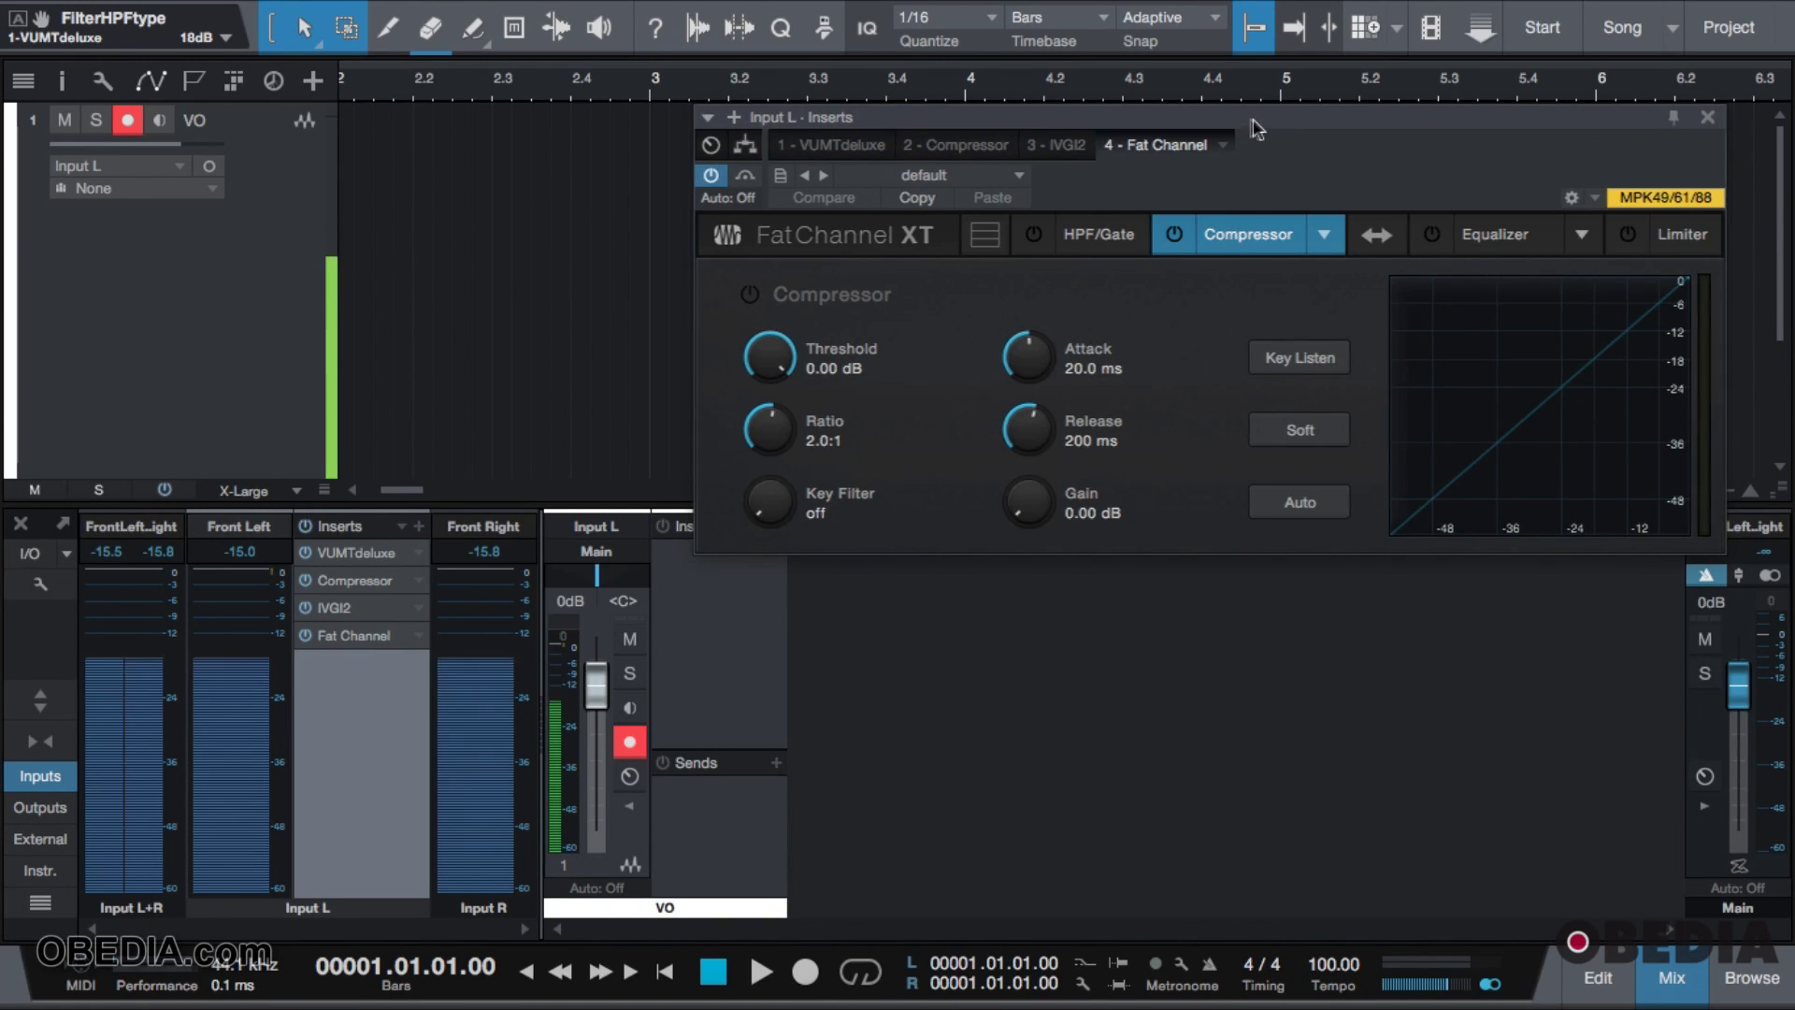
{"action": "left_click_drag", "start_coordinate": [1253, 120], "coordinate": [1120, 122]}
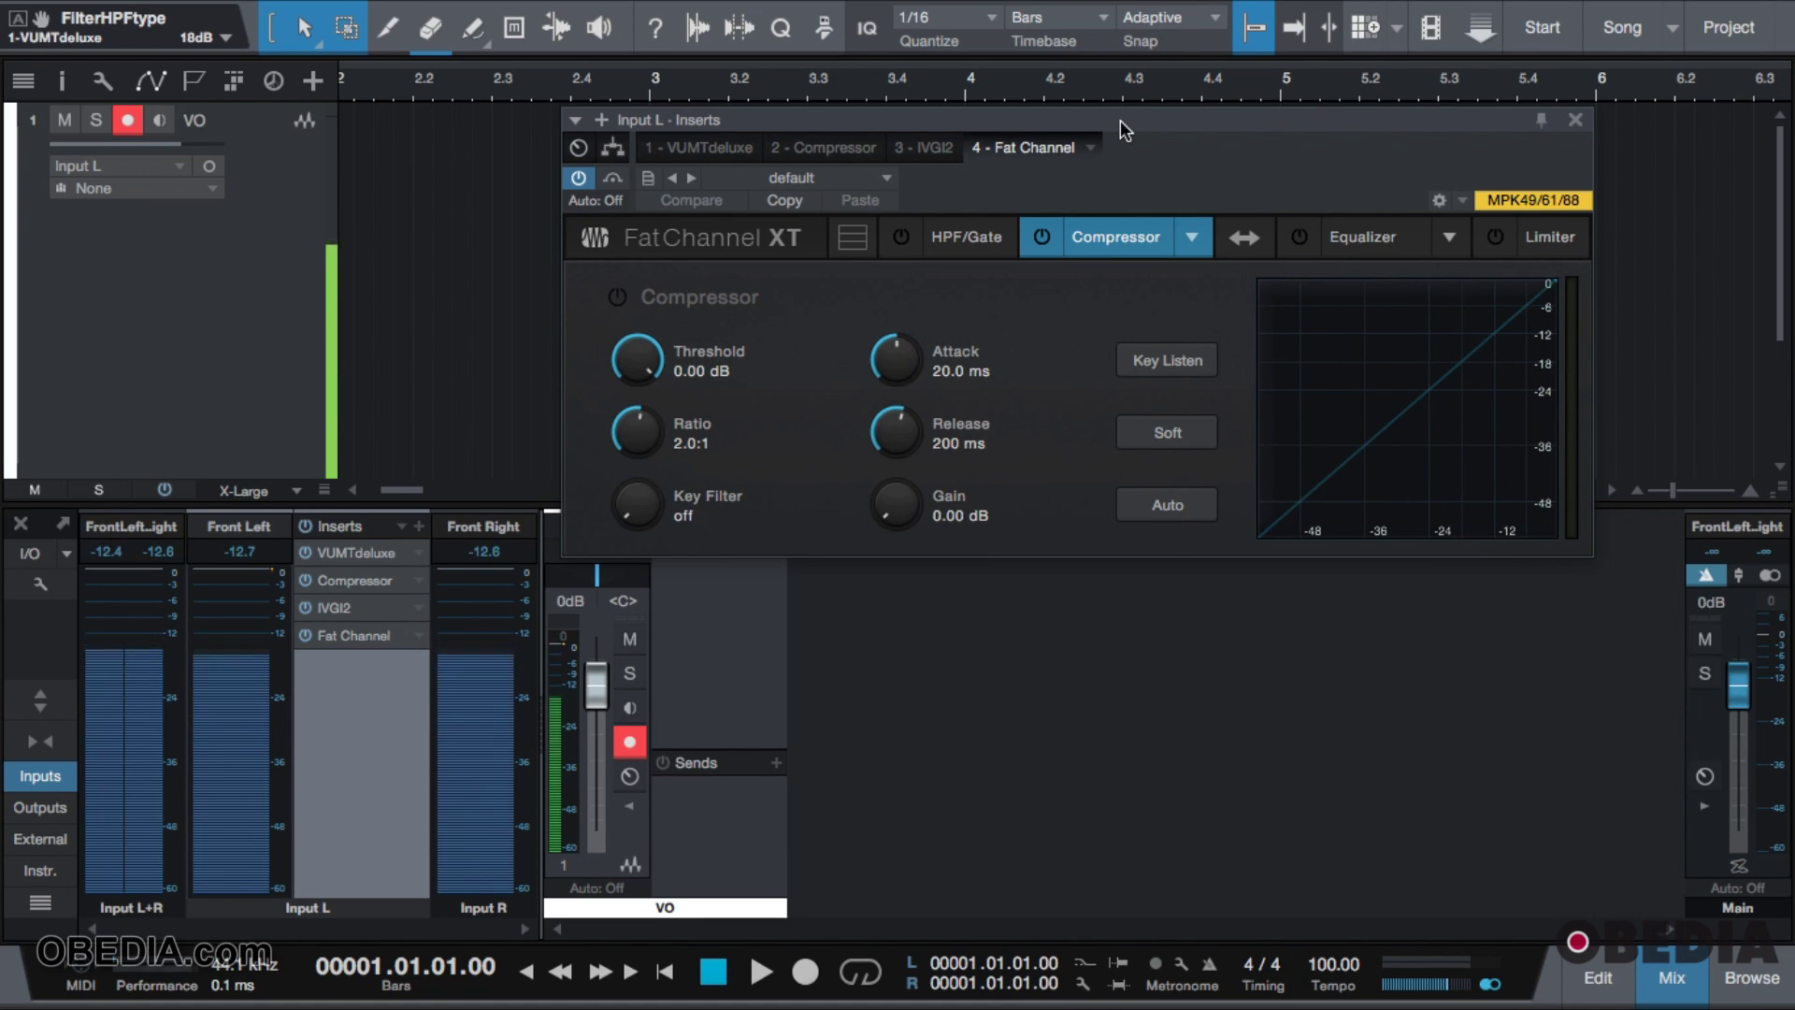
Step: Review the Fat Channel HPF/Gate, Compressor, Equalizer and Limiter sections
{"action": "left_click", "coordinate": [988, 240]}
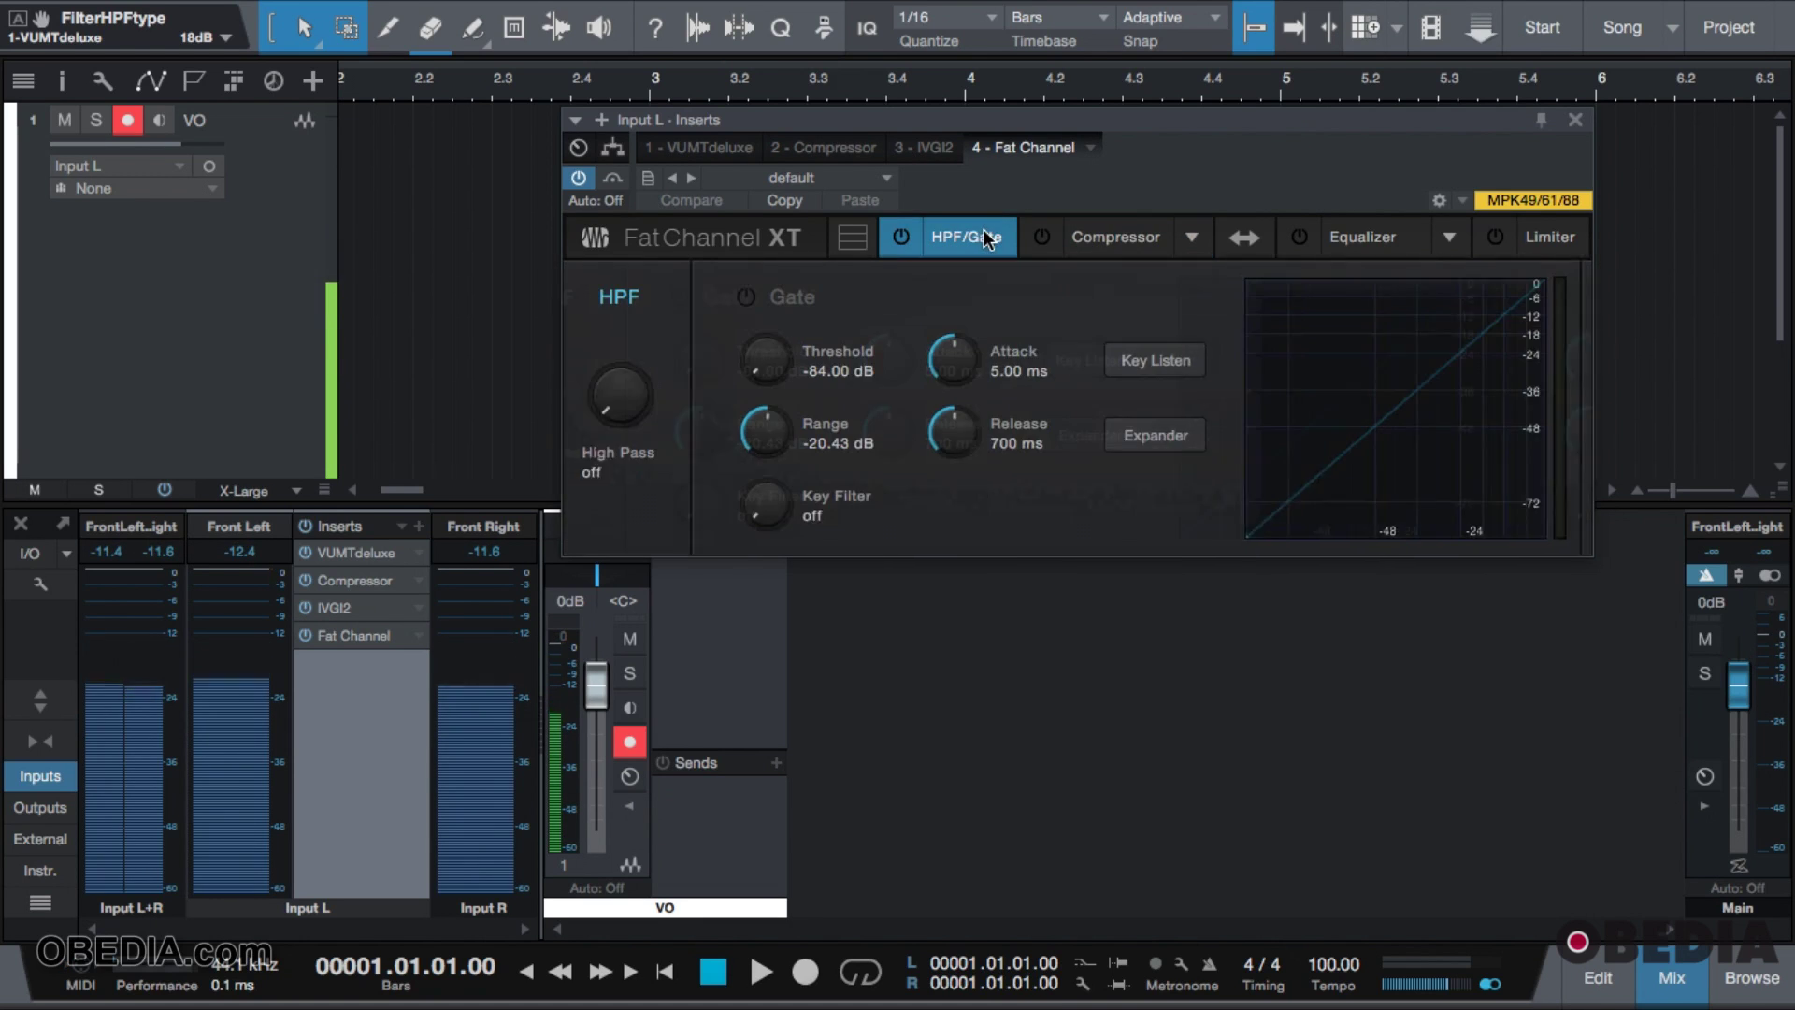
{"action": "left_click", "coordinate": [1113, 238]}
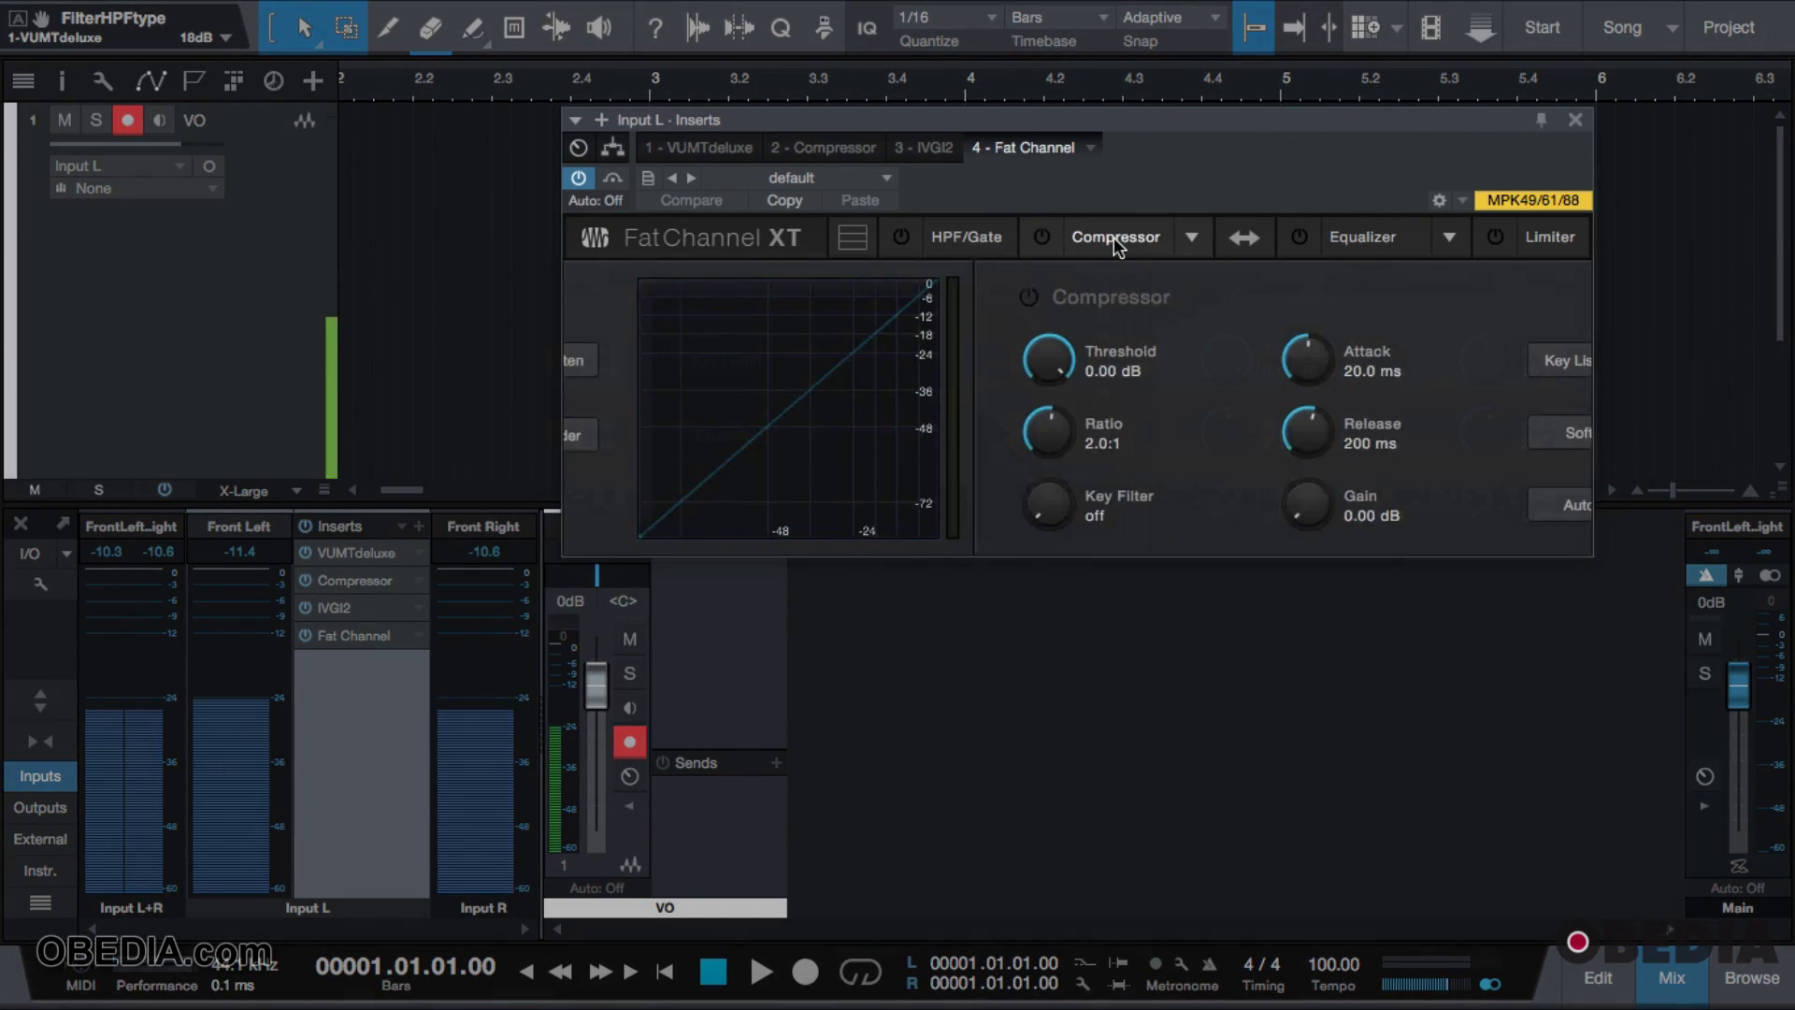
{"action": "left_click", "coordinate": [1353, 239]}
{"action": "left_click", "coordinate": [1524, 232]}
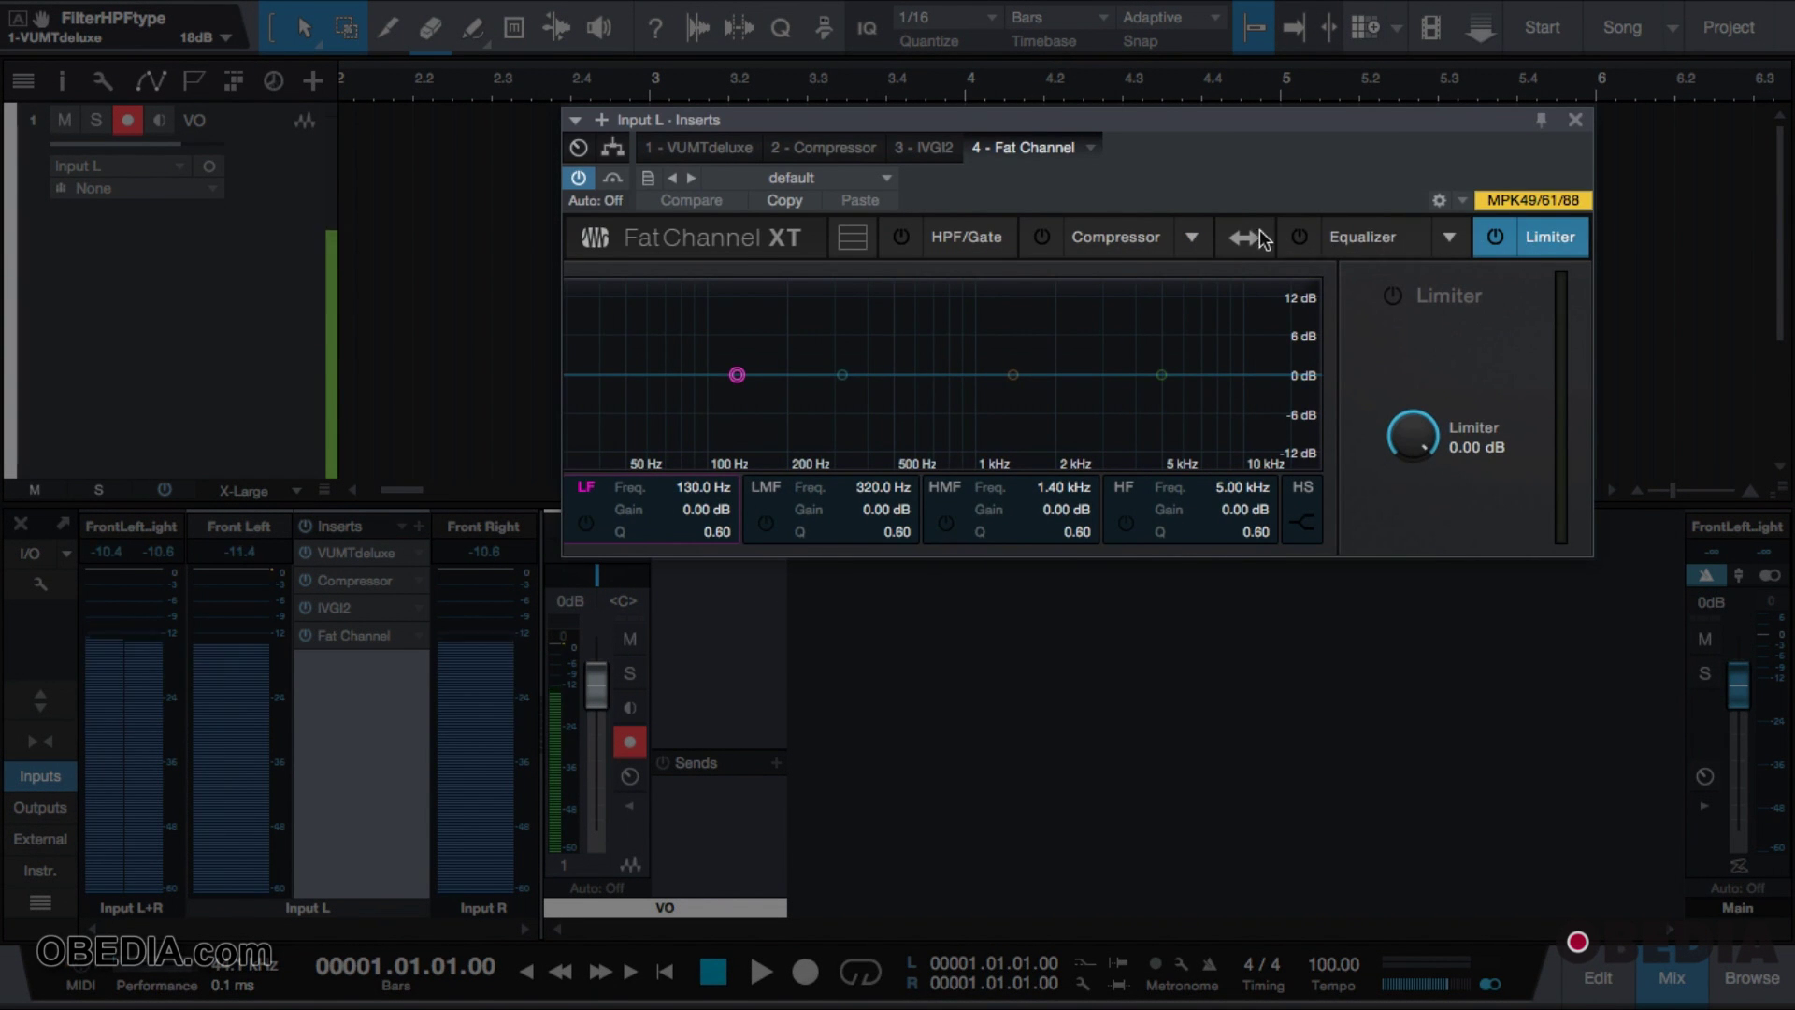
Step: Set the Fat Channel compressor model to FET after trying Tube
{"action": "left_click", "coordinate": [1197, 235]}
{"action": "left_click", "coordinate": [1229, 299]}
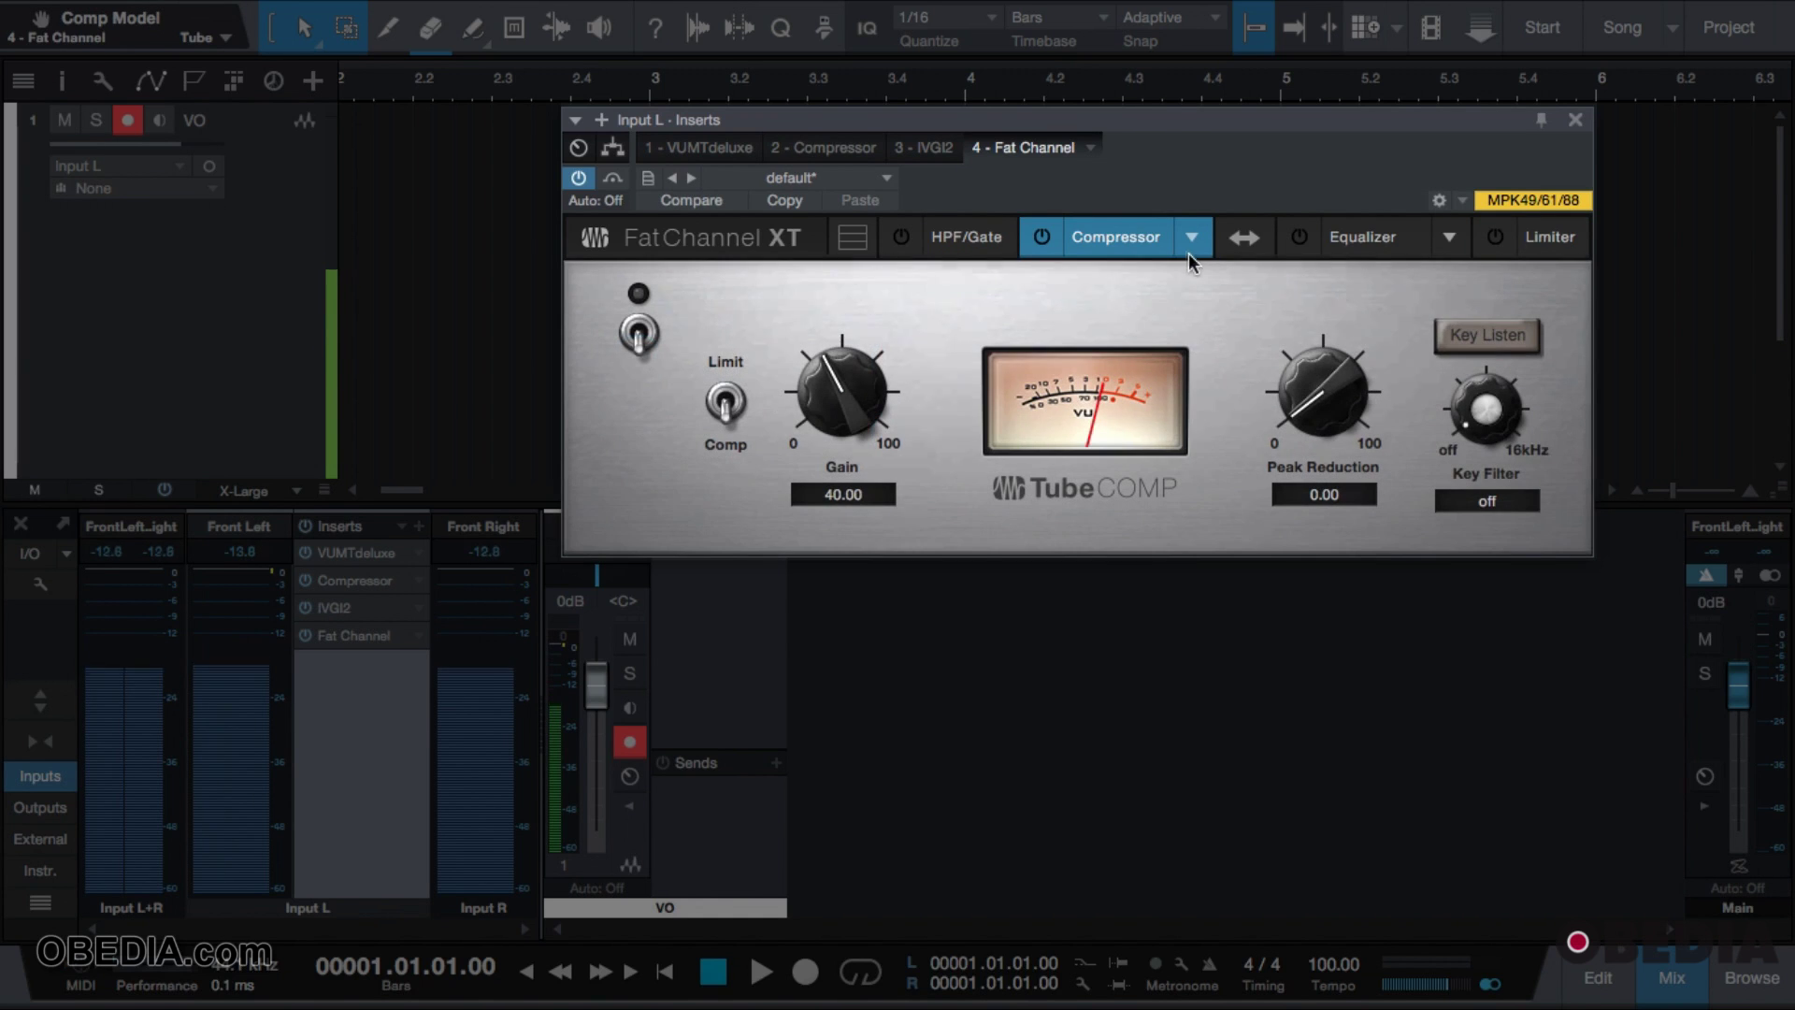
{"action": "left_click", "coordinate": [1194, 239]}
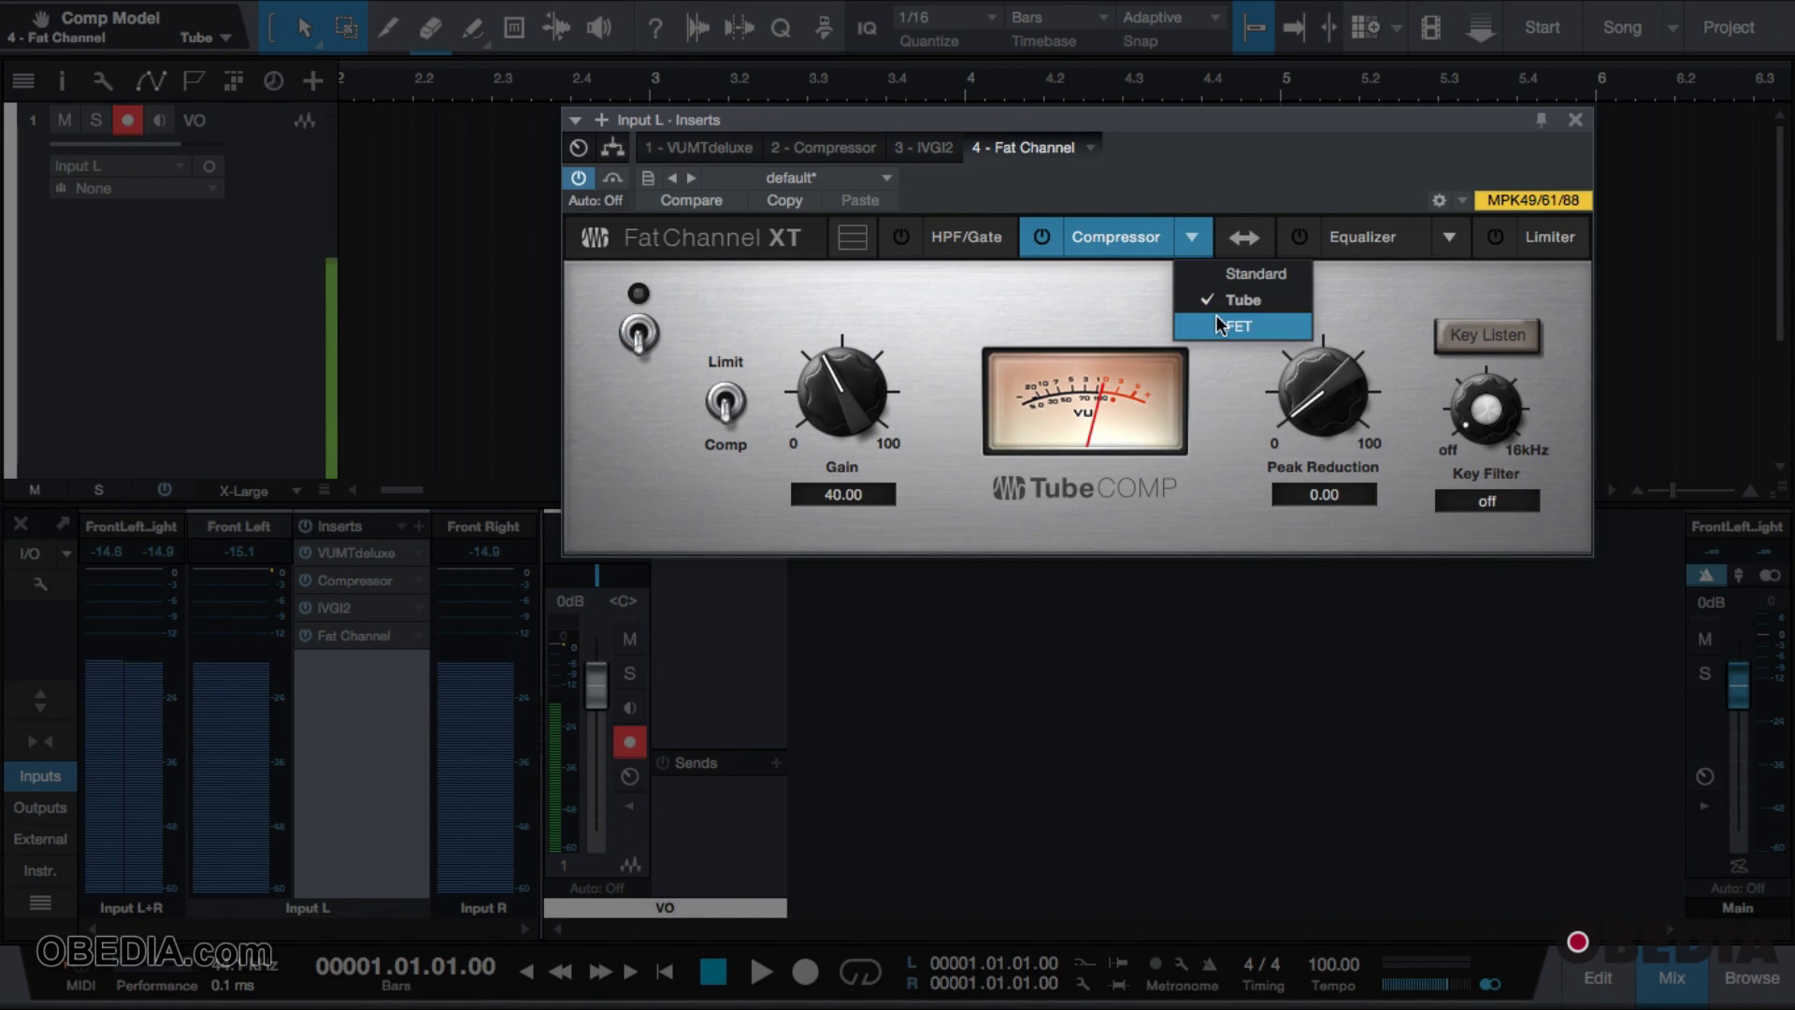
{"action": "left_click", "coordinate": [1216, 315]}
Step: Set the Fat Channel equalizer model to Vintage after trying Passive
{"action": "left_click", "coordinate": [1449, 239]}
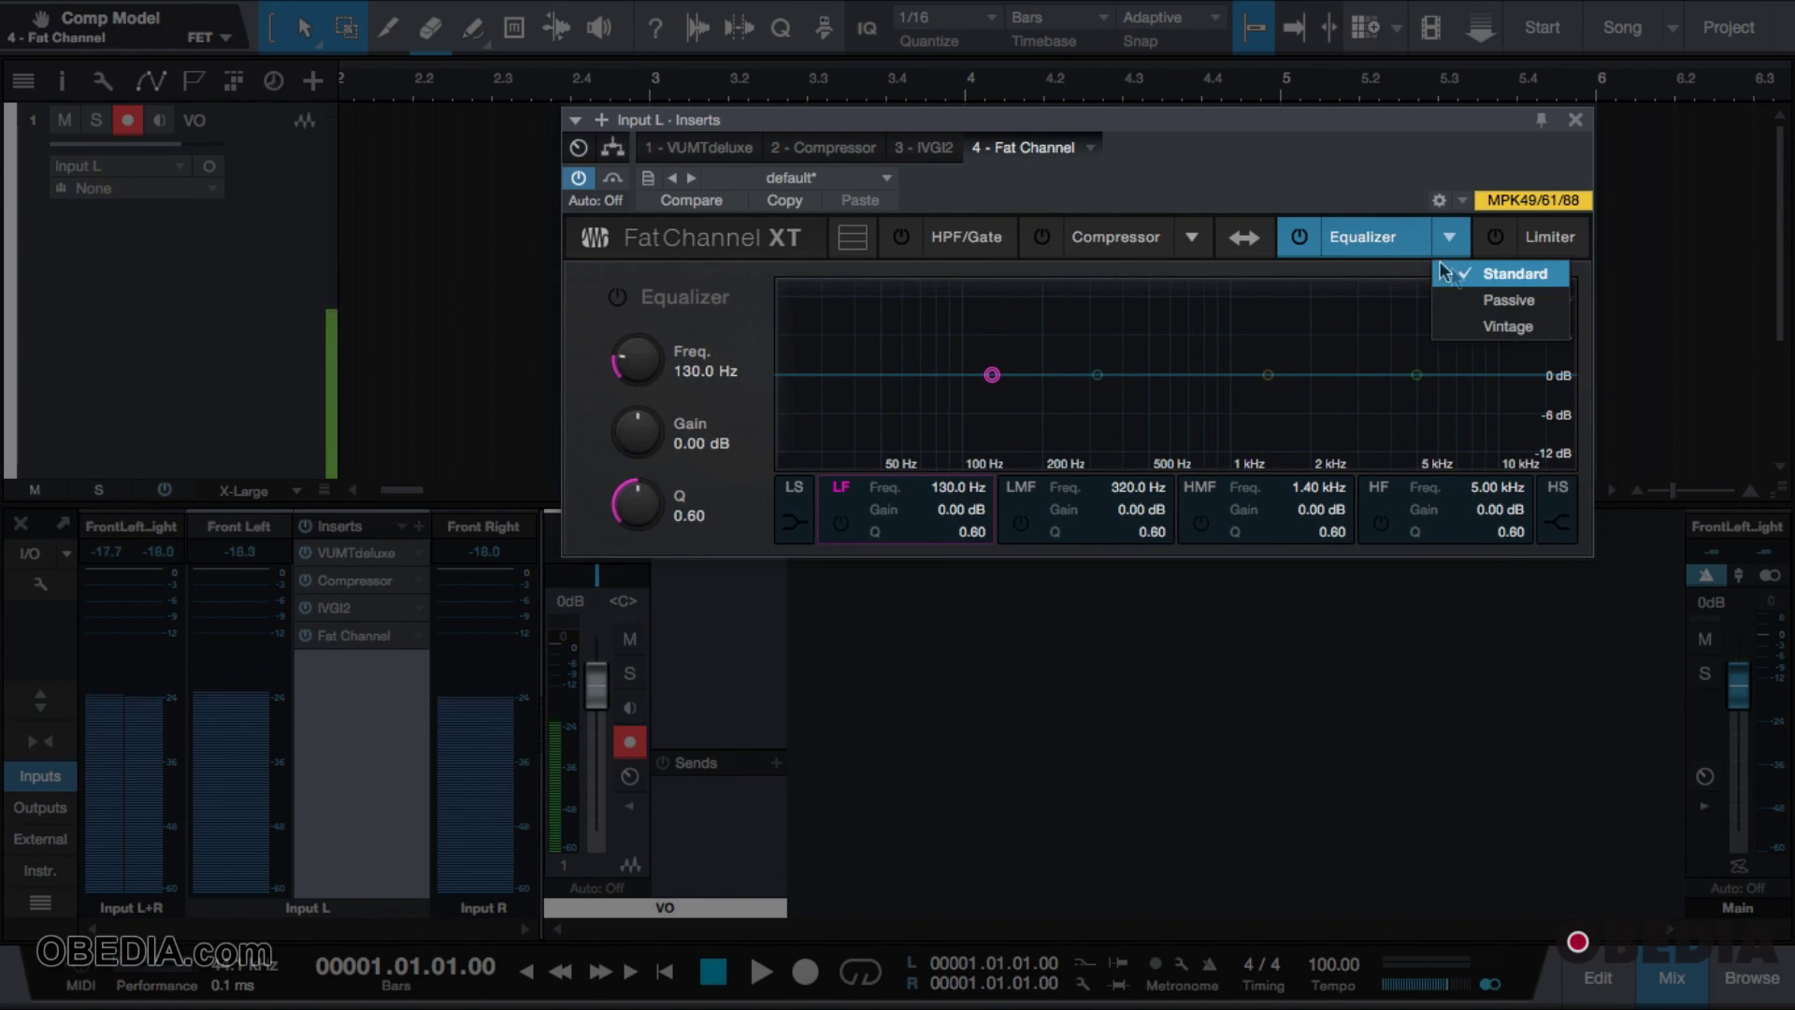
{"action": "left_click", "coordinate": [1479, 298]}
{"action": "left_click", "coordinate": [1451, 241]}
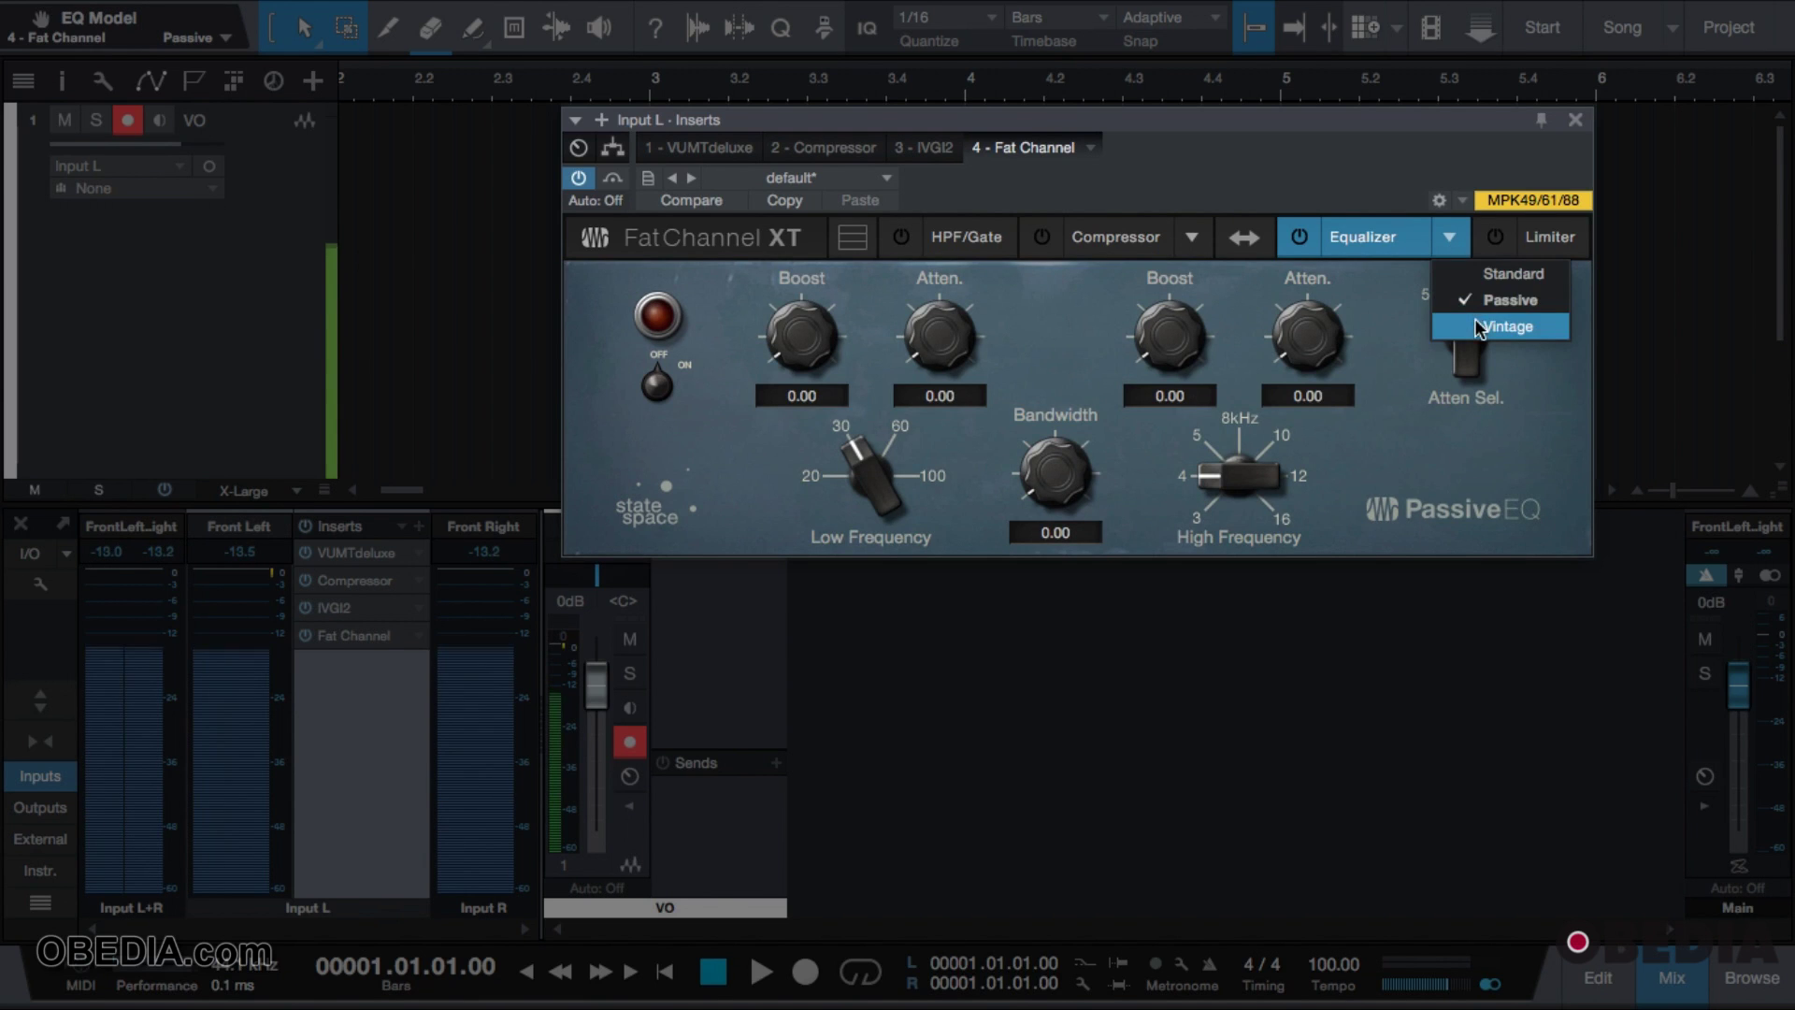
{"action": "left_click", "coordinate": [1480, 320]}
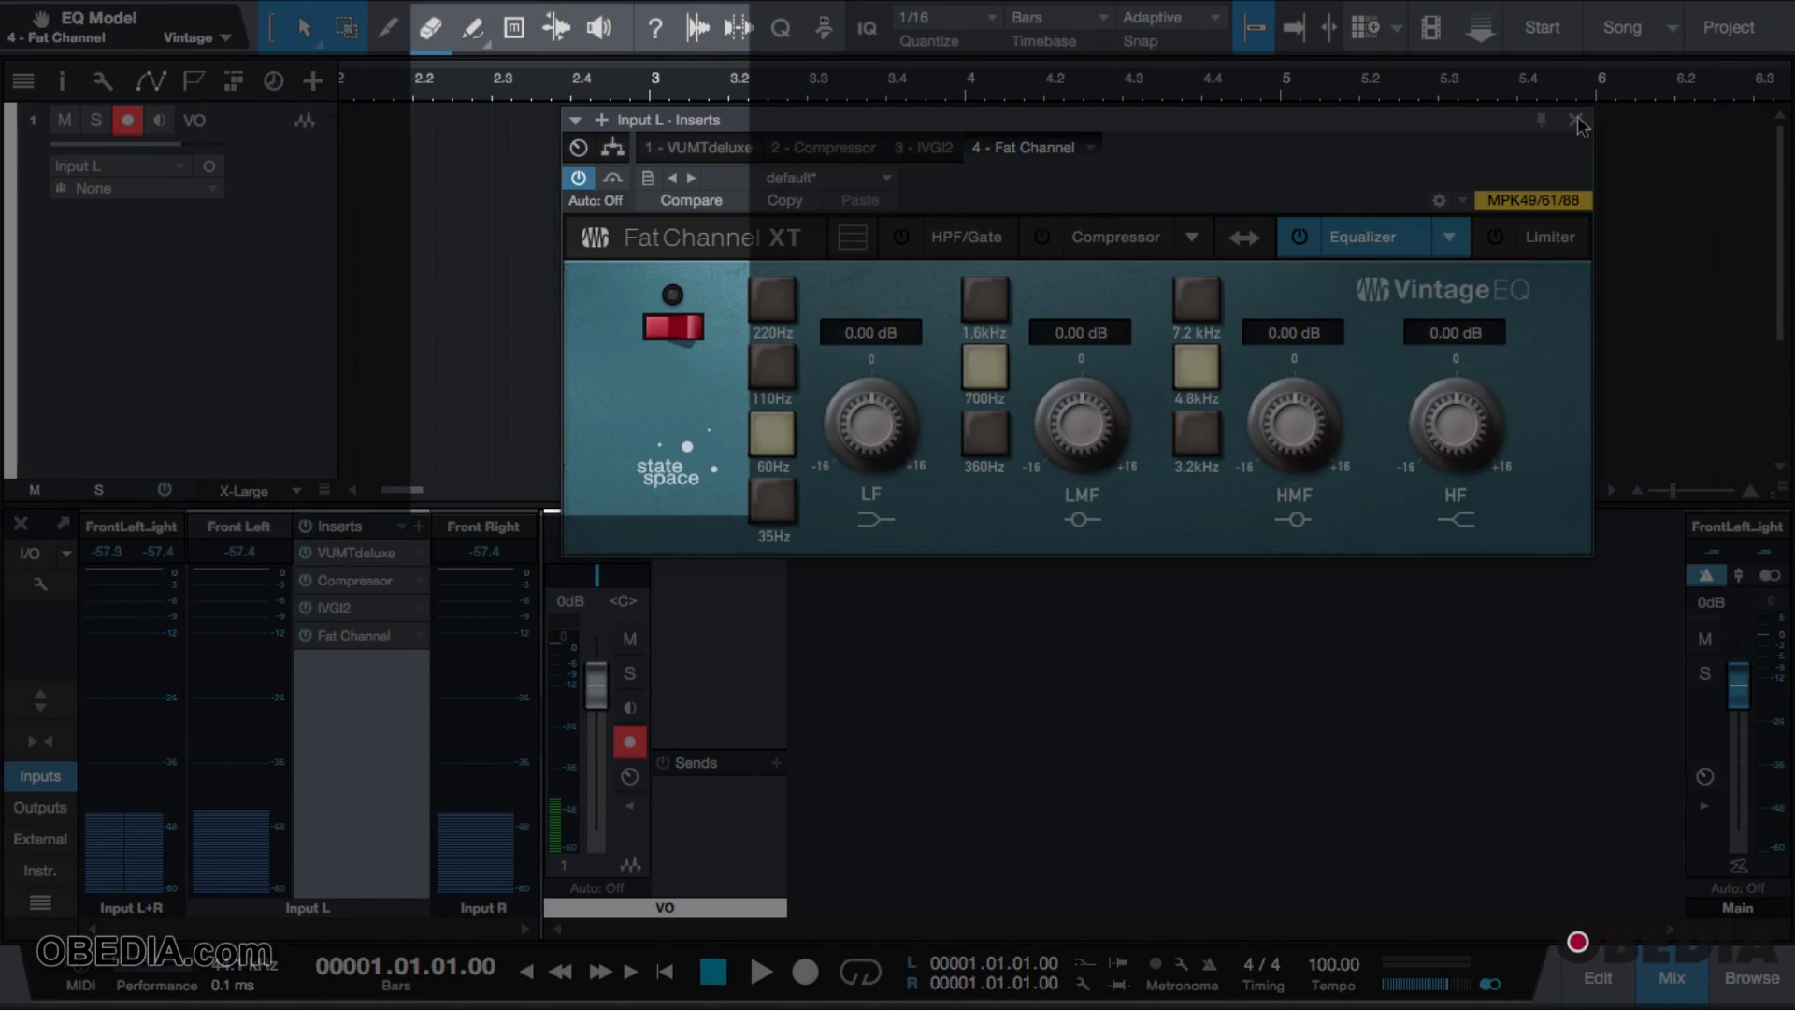
Step: Remove Fat Channel from the Input L inserts, then reopen the plug-in browser sorted Flat
{"action": "left_click", "coordinate": [409, 638]}
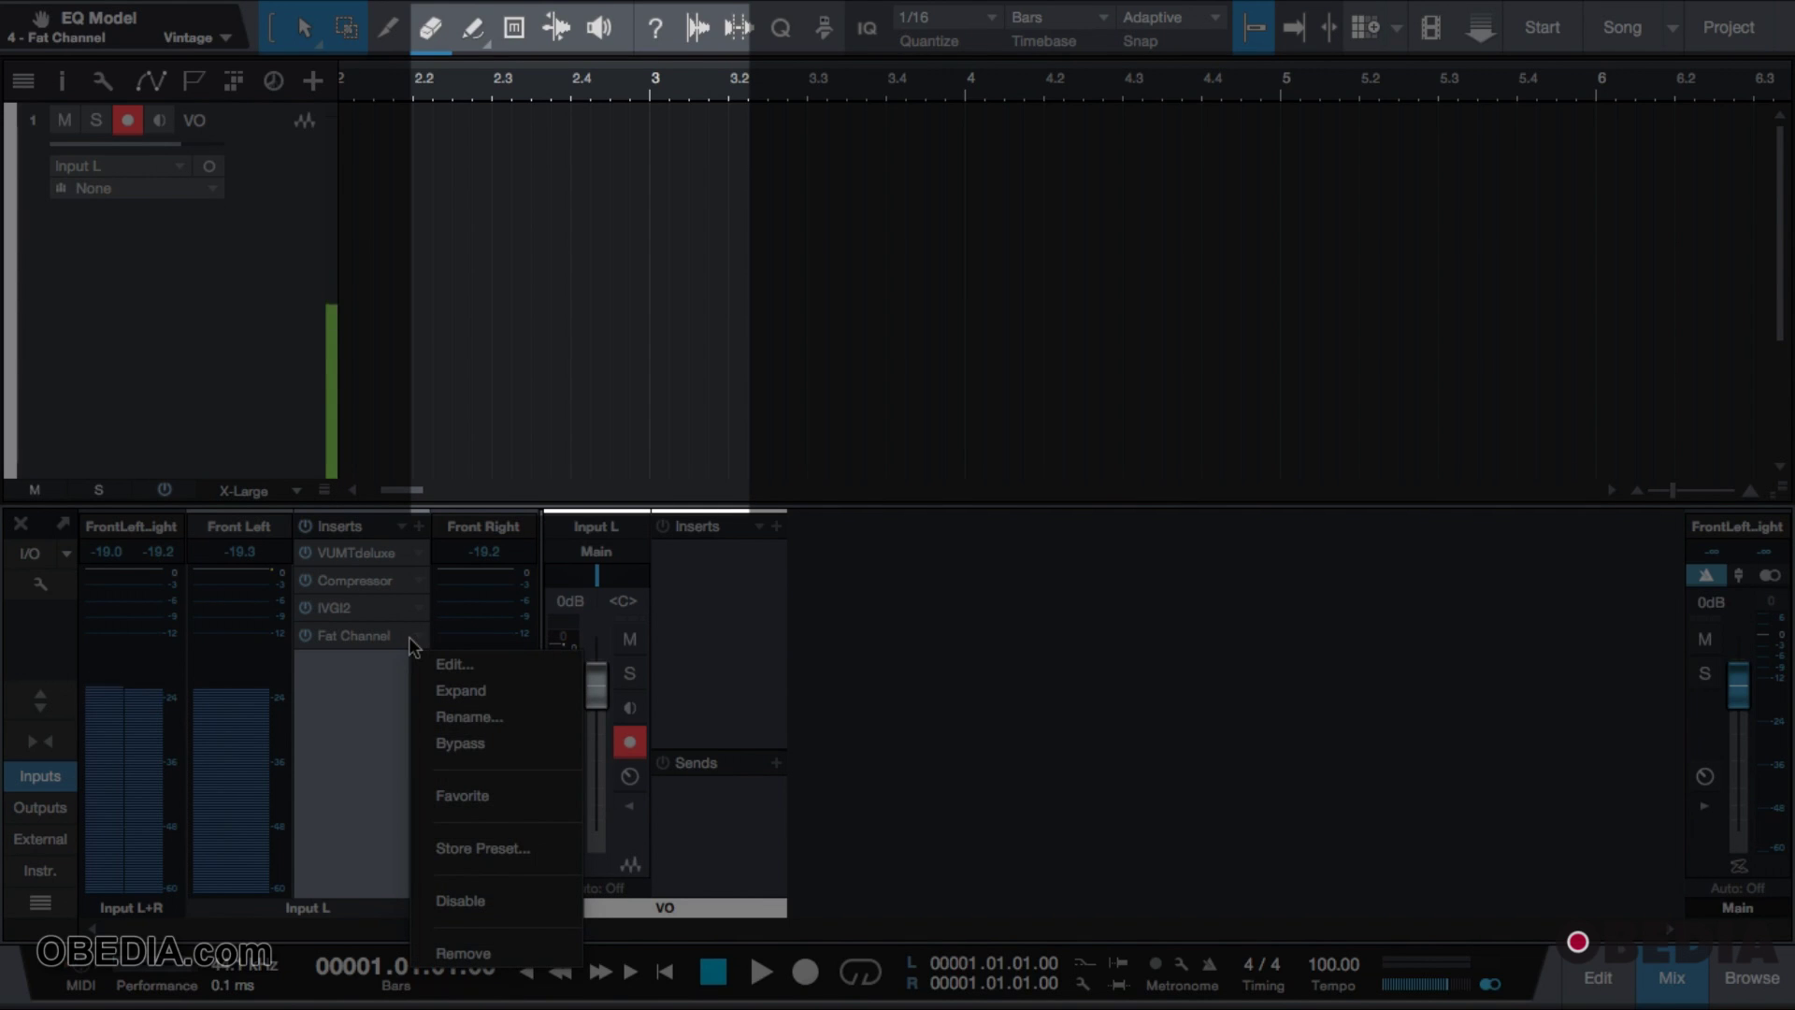
{"action": "left_click", "coordinate": [457, 951]}
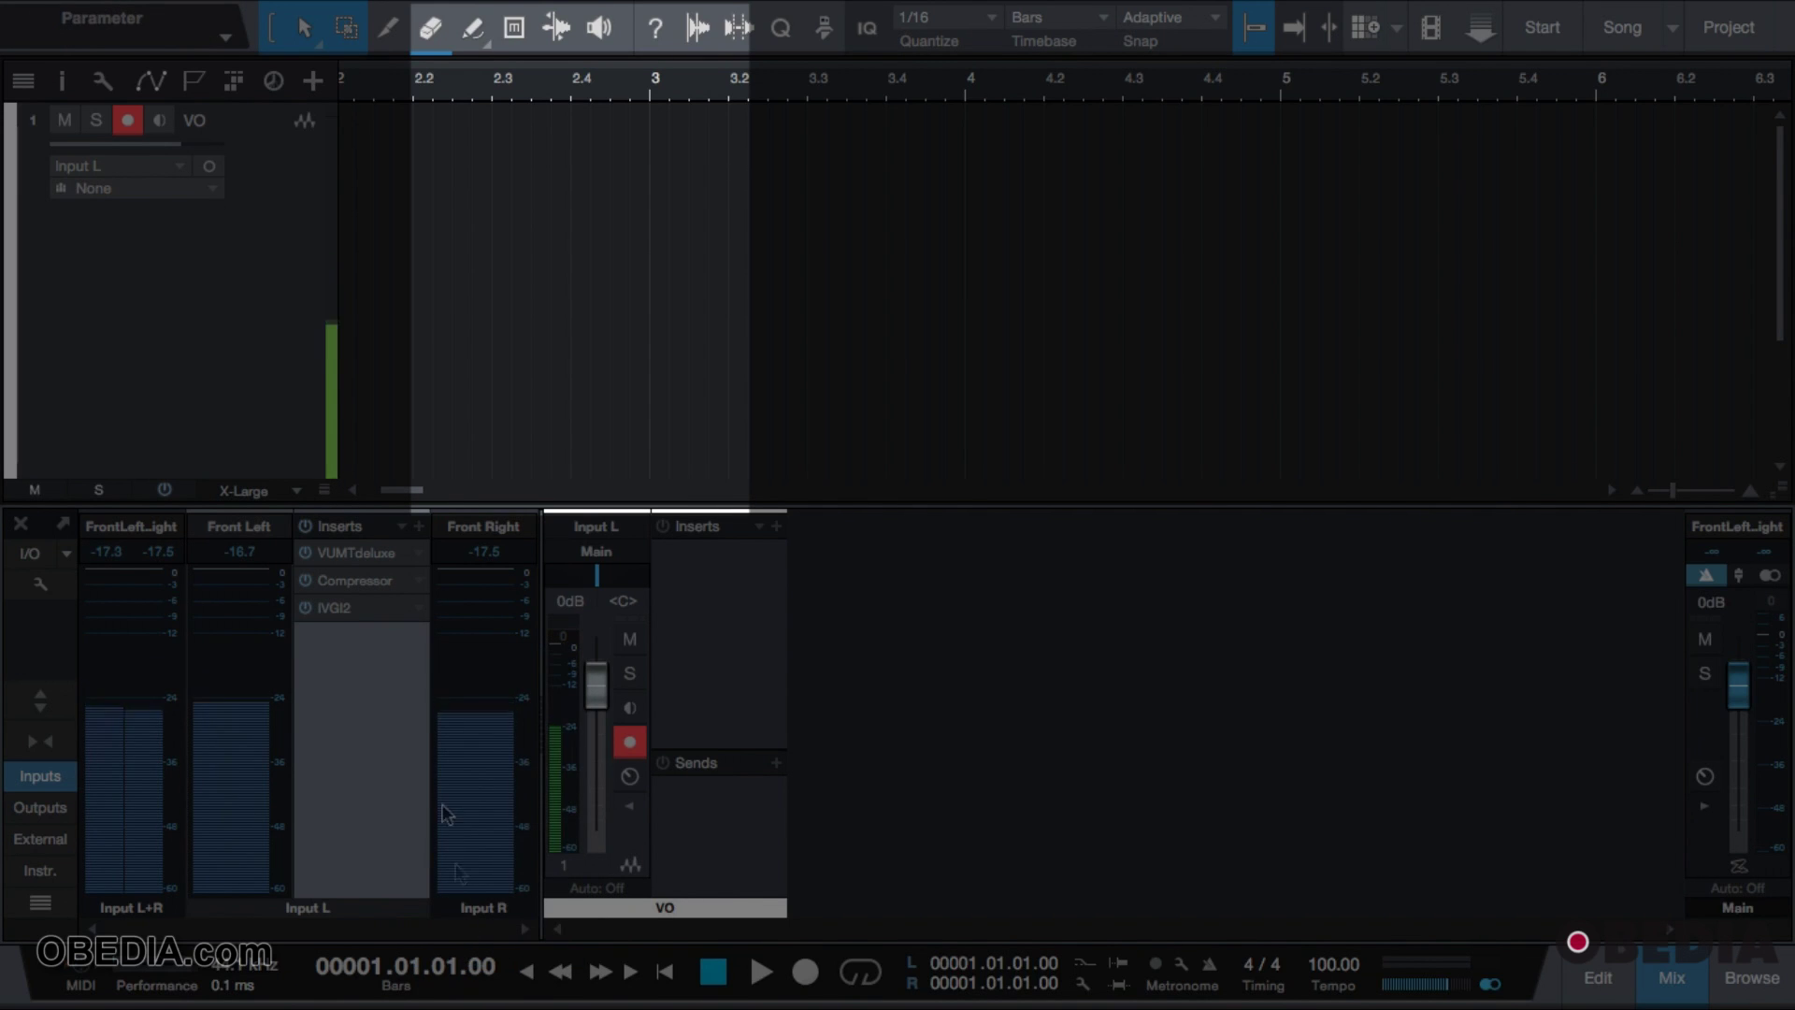
{"action": "left_click", "coordinate": [419, 529]}
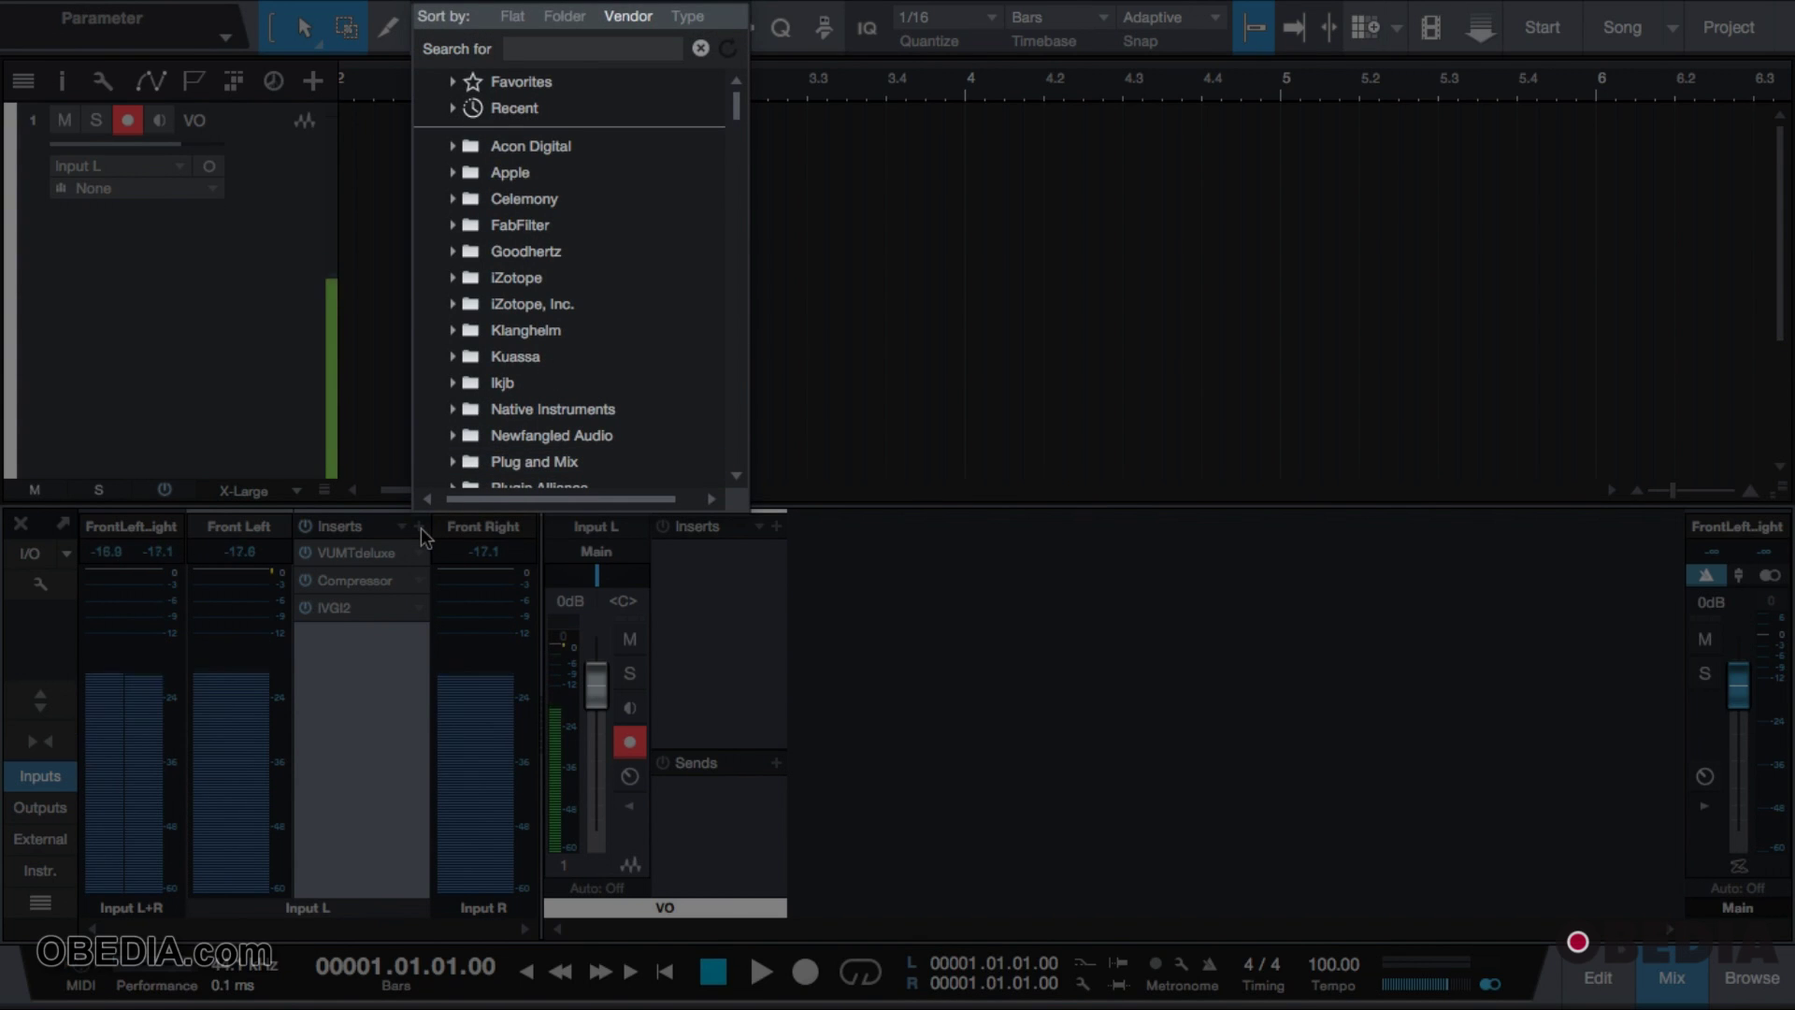
{"action": "scroll", "coordinate": [483, 233], "scroll_direction": "down", "scroll_amount": 2}
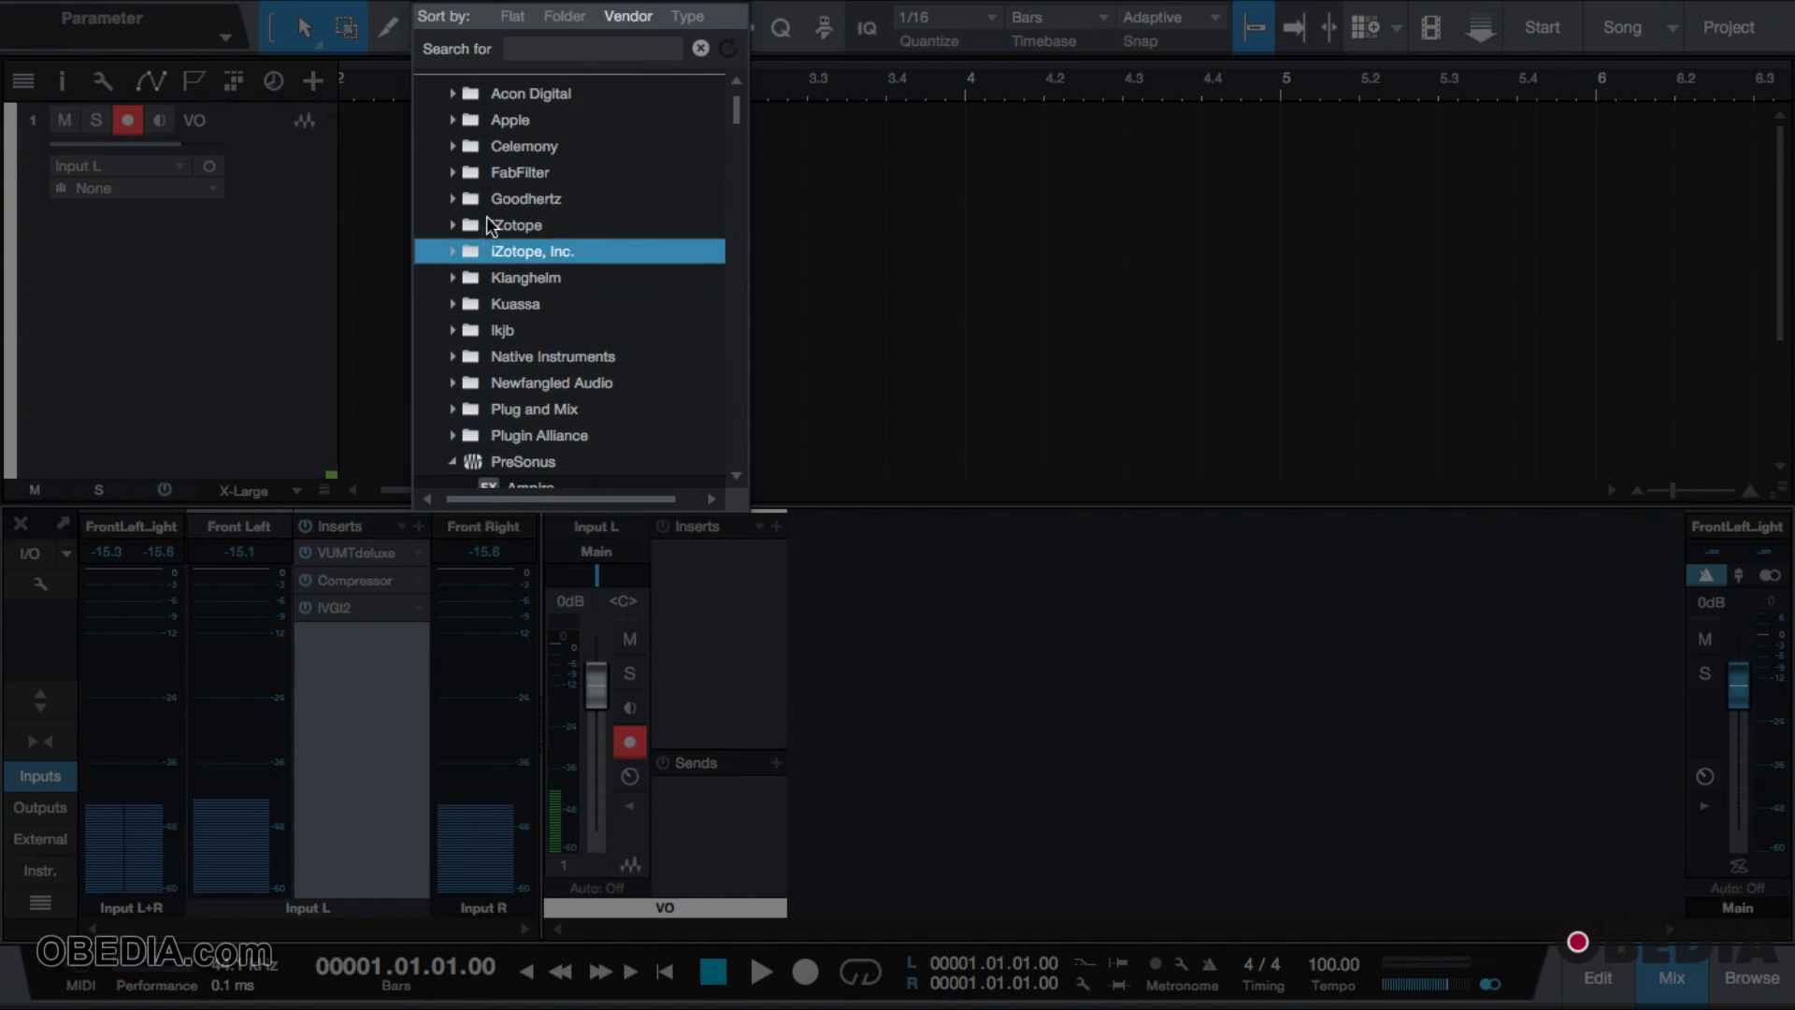
{"action": "scroll", "coordinate": [518, 83], "scroll_direction": "up", "scroll_amount": 2}
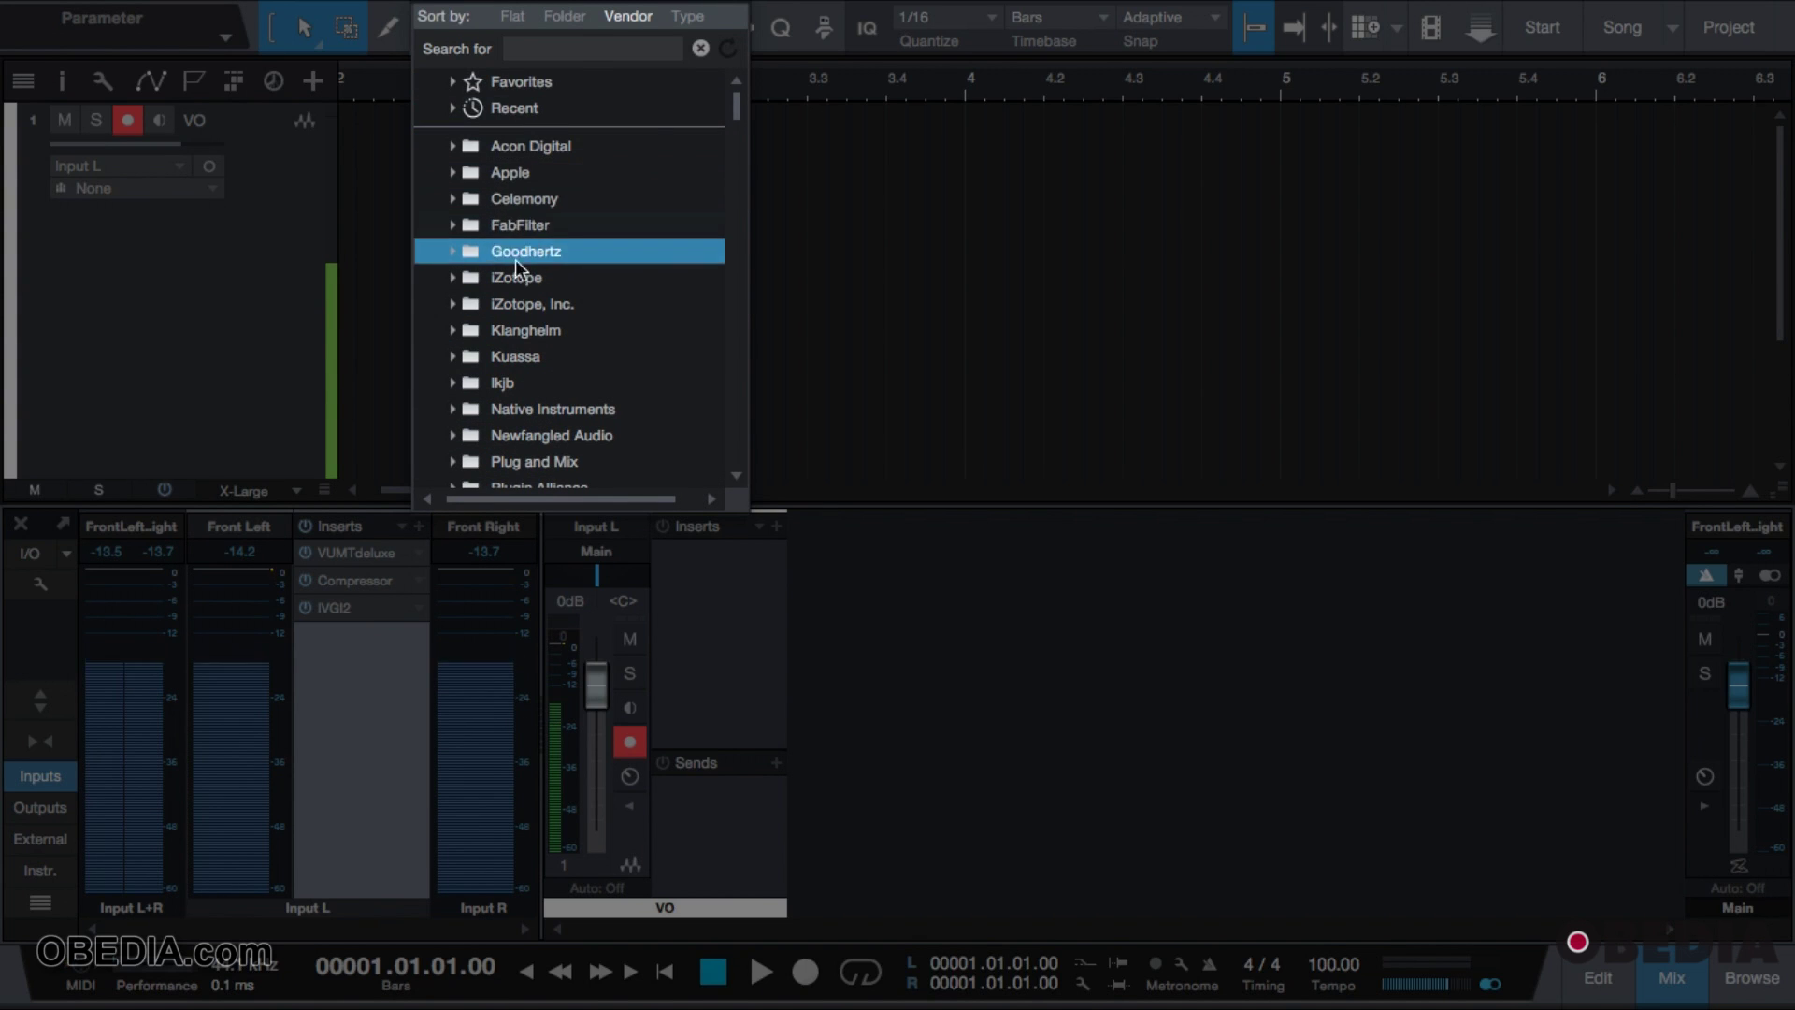
{"action": "left_click", "coordinate": [515, 18]}
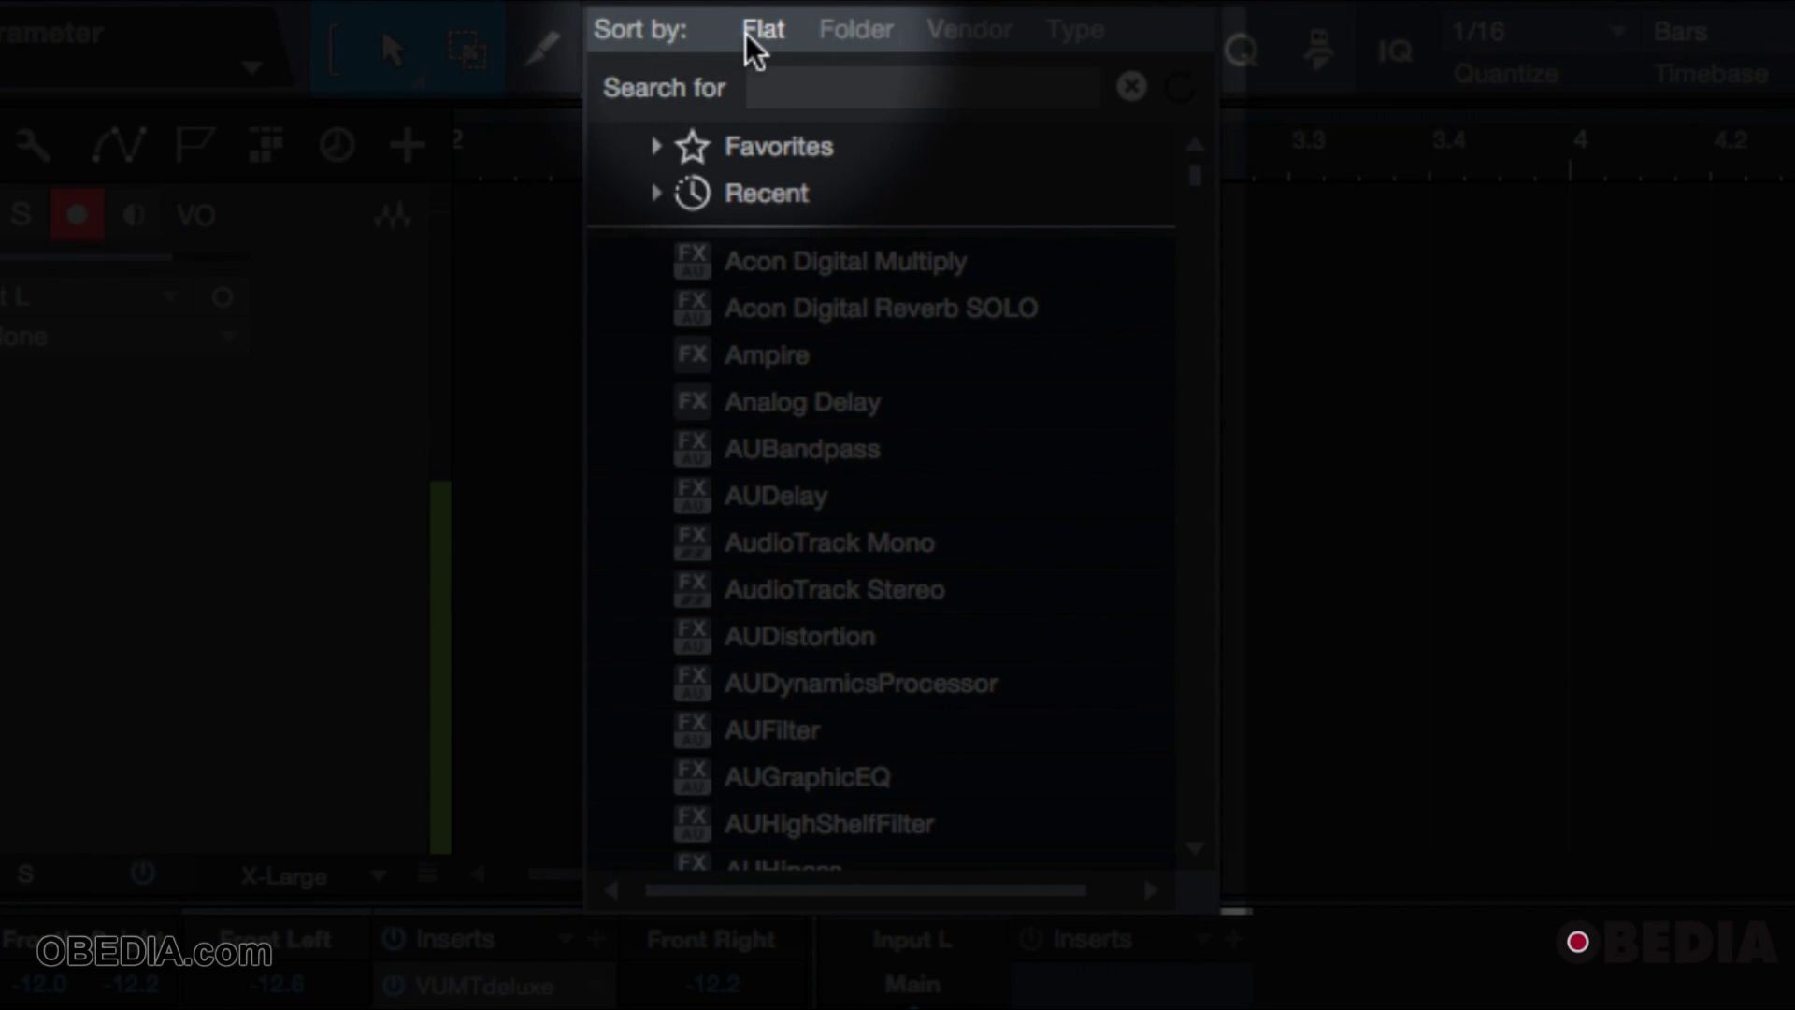
Step: Scroll the flat effects list and select MJUC, Mixtool and MetaFlanger Stereo
{"action": "scroll", "coordinate": [862, 316], "scroll_direction": "down", "scroll_amount": 5}
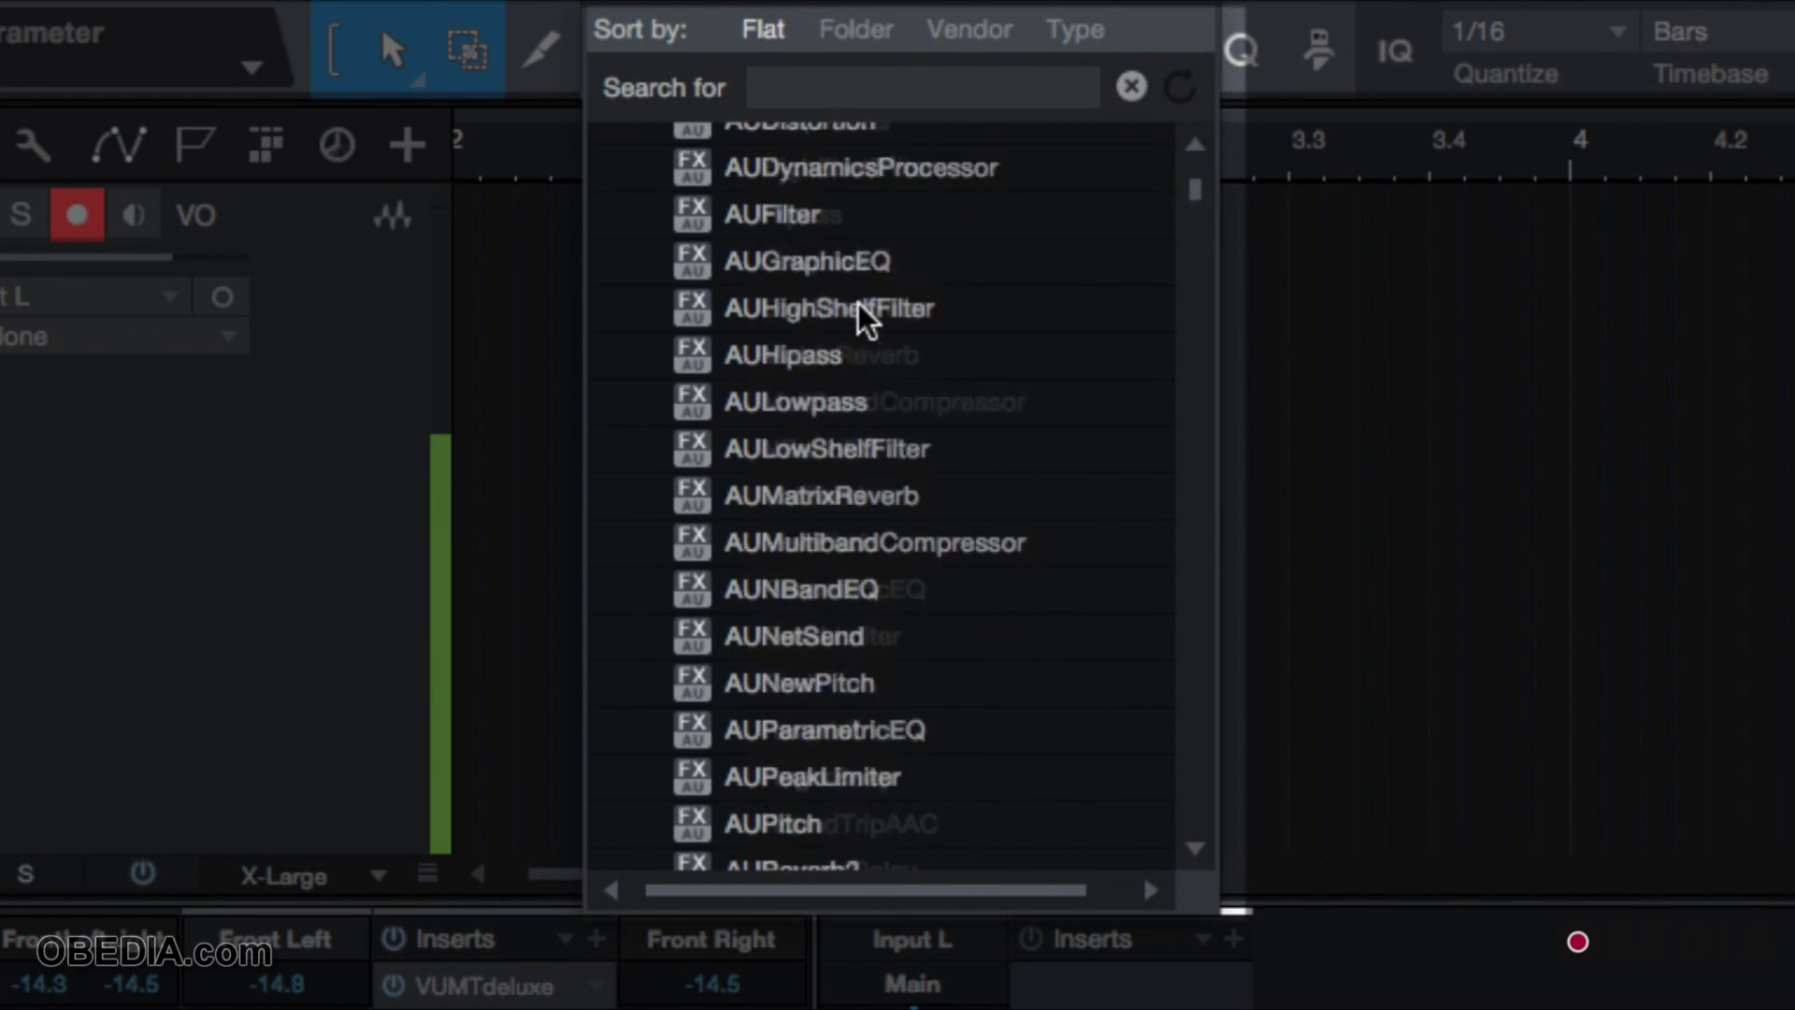
{"action": "scroll", "coordinate": [858, 302], "scroll_direction": "down", "scroll_amount": 20}
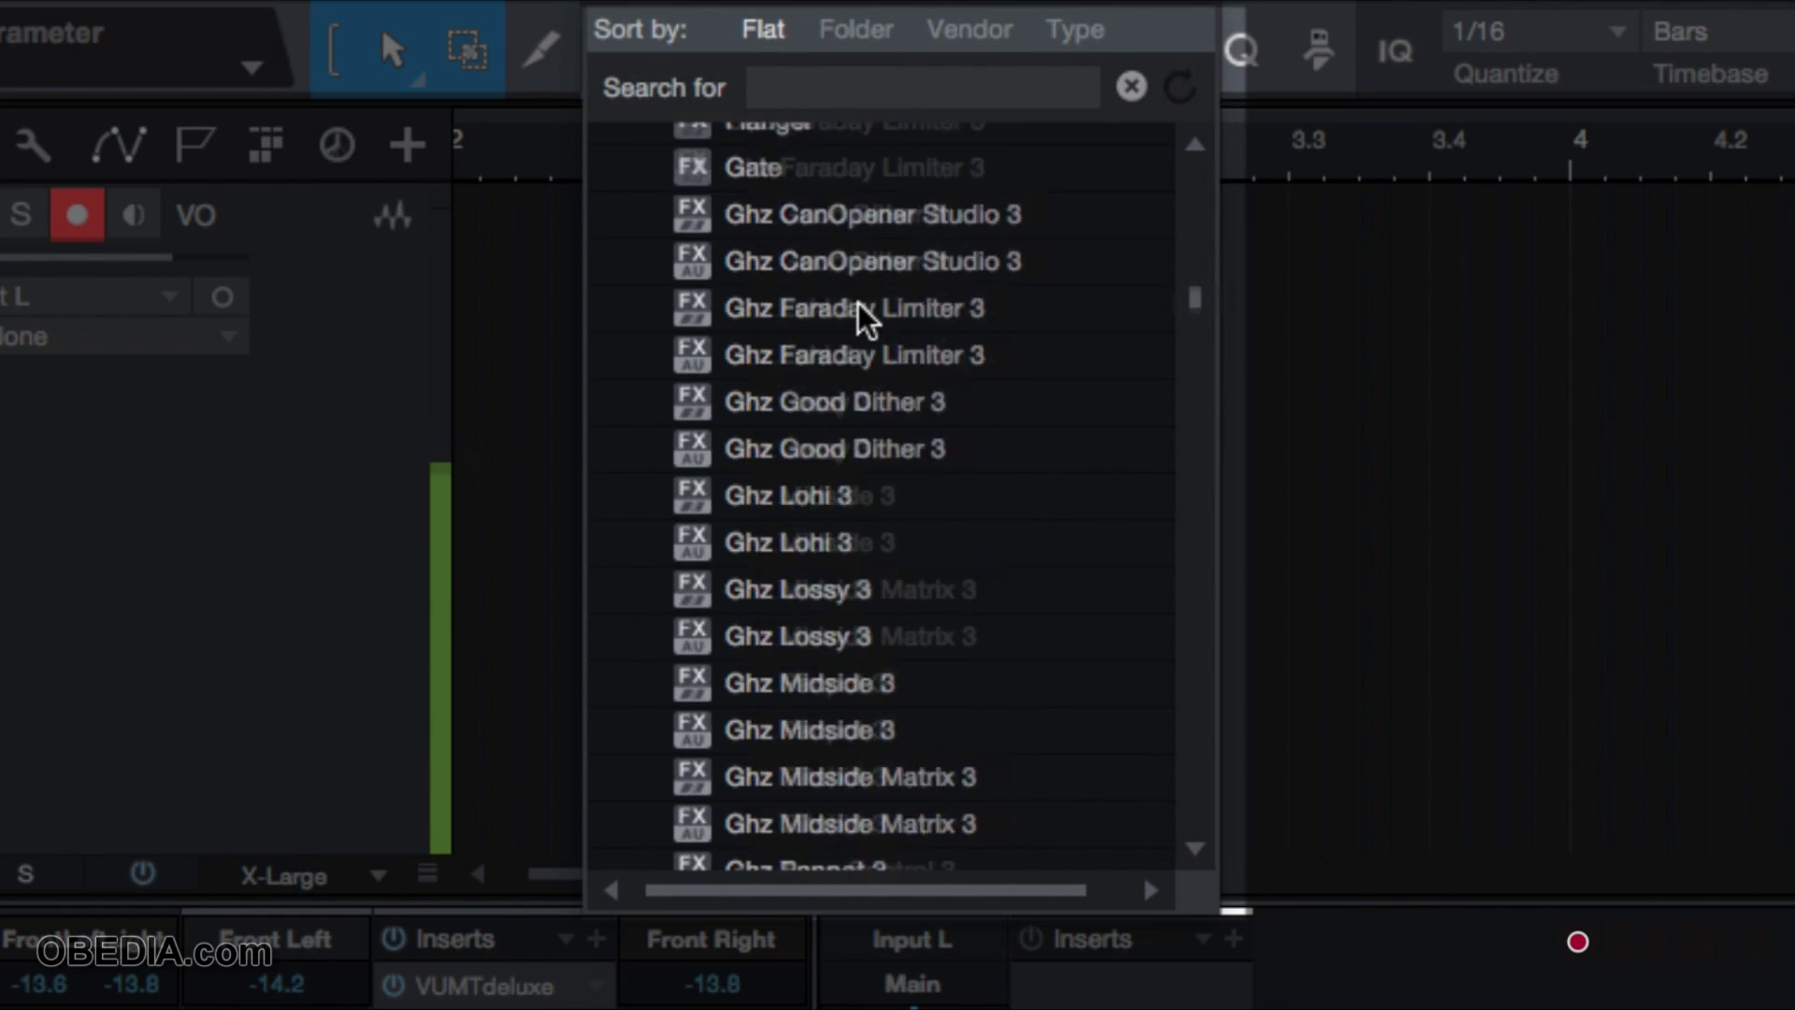
{"action": "scroll", "coordinate": [859, 302], "scroll_direction": "down", "scroll_amount": 20}
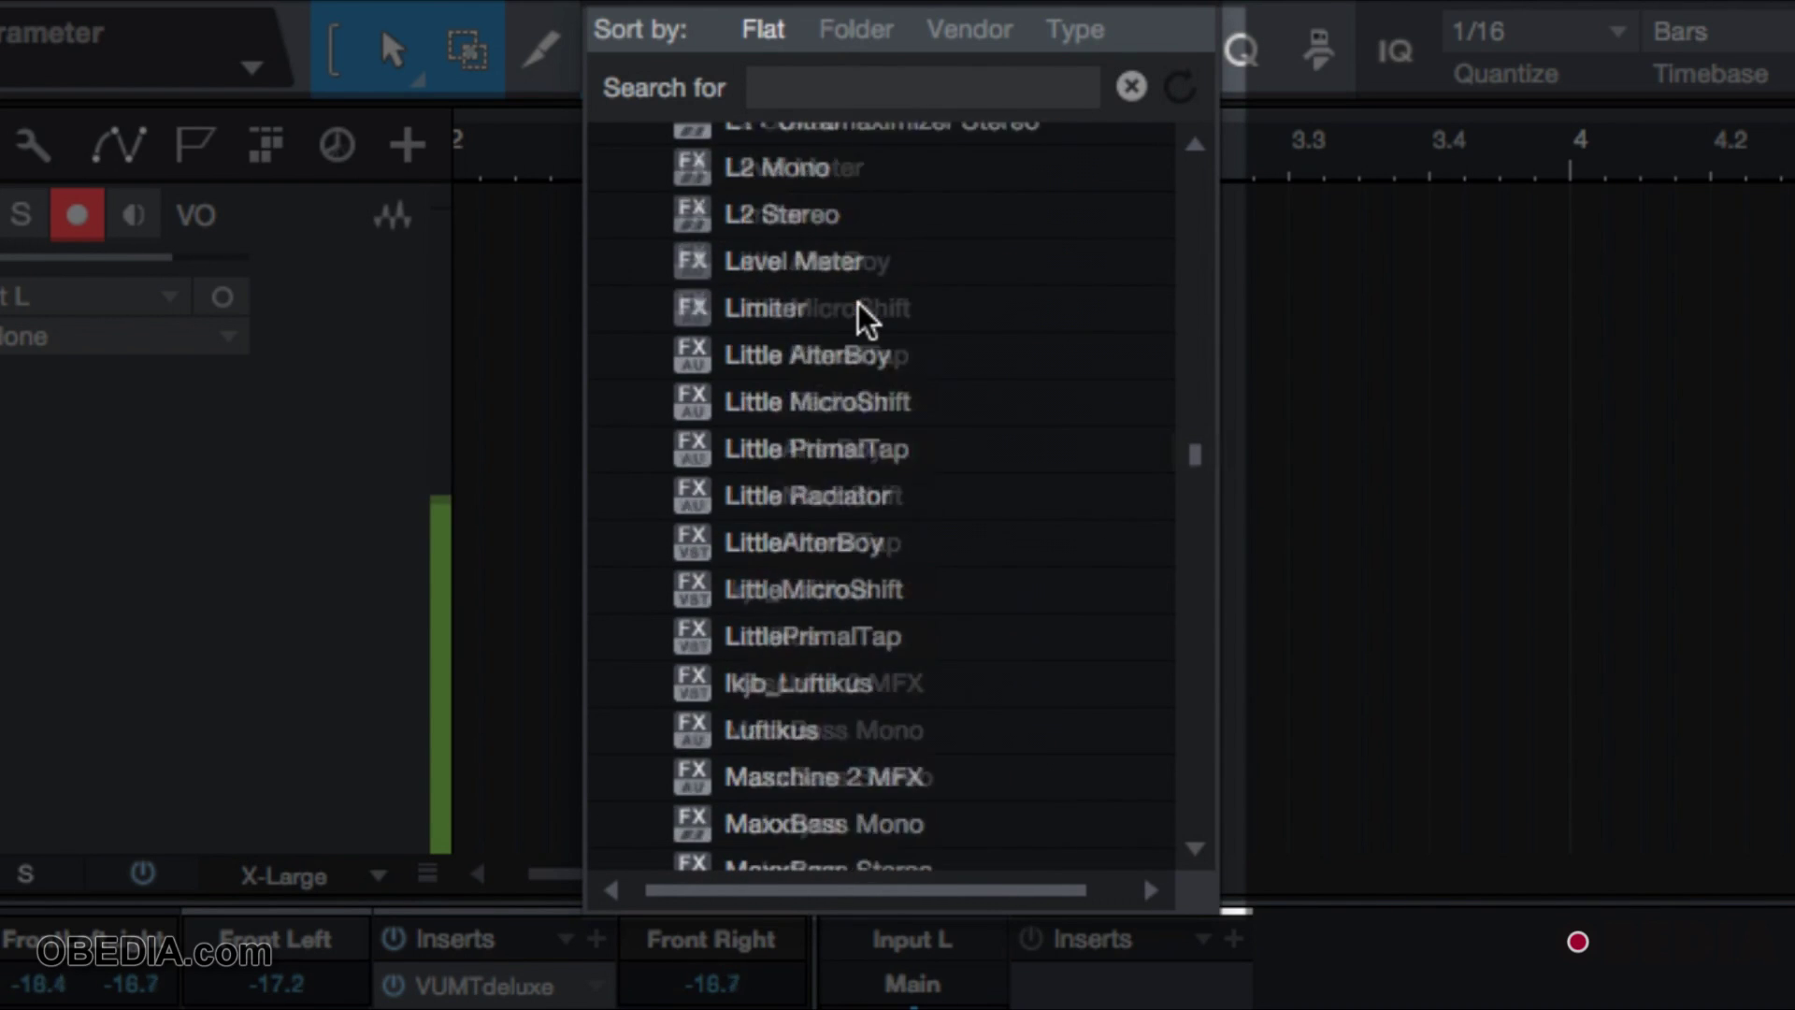
{"action": "scroll", "coordinate": [859, 302], "scroll_direction": "down", "scroll_amount": 5}
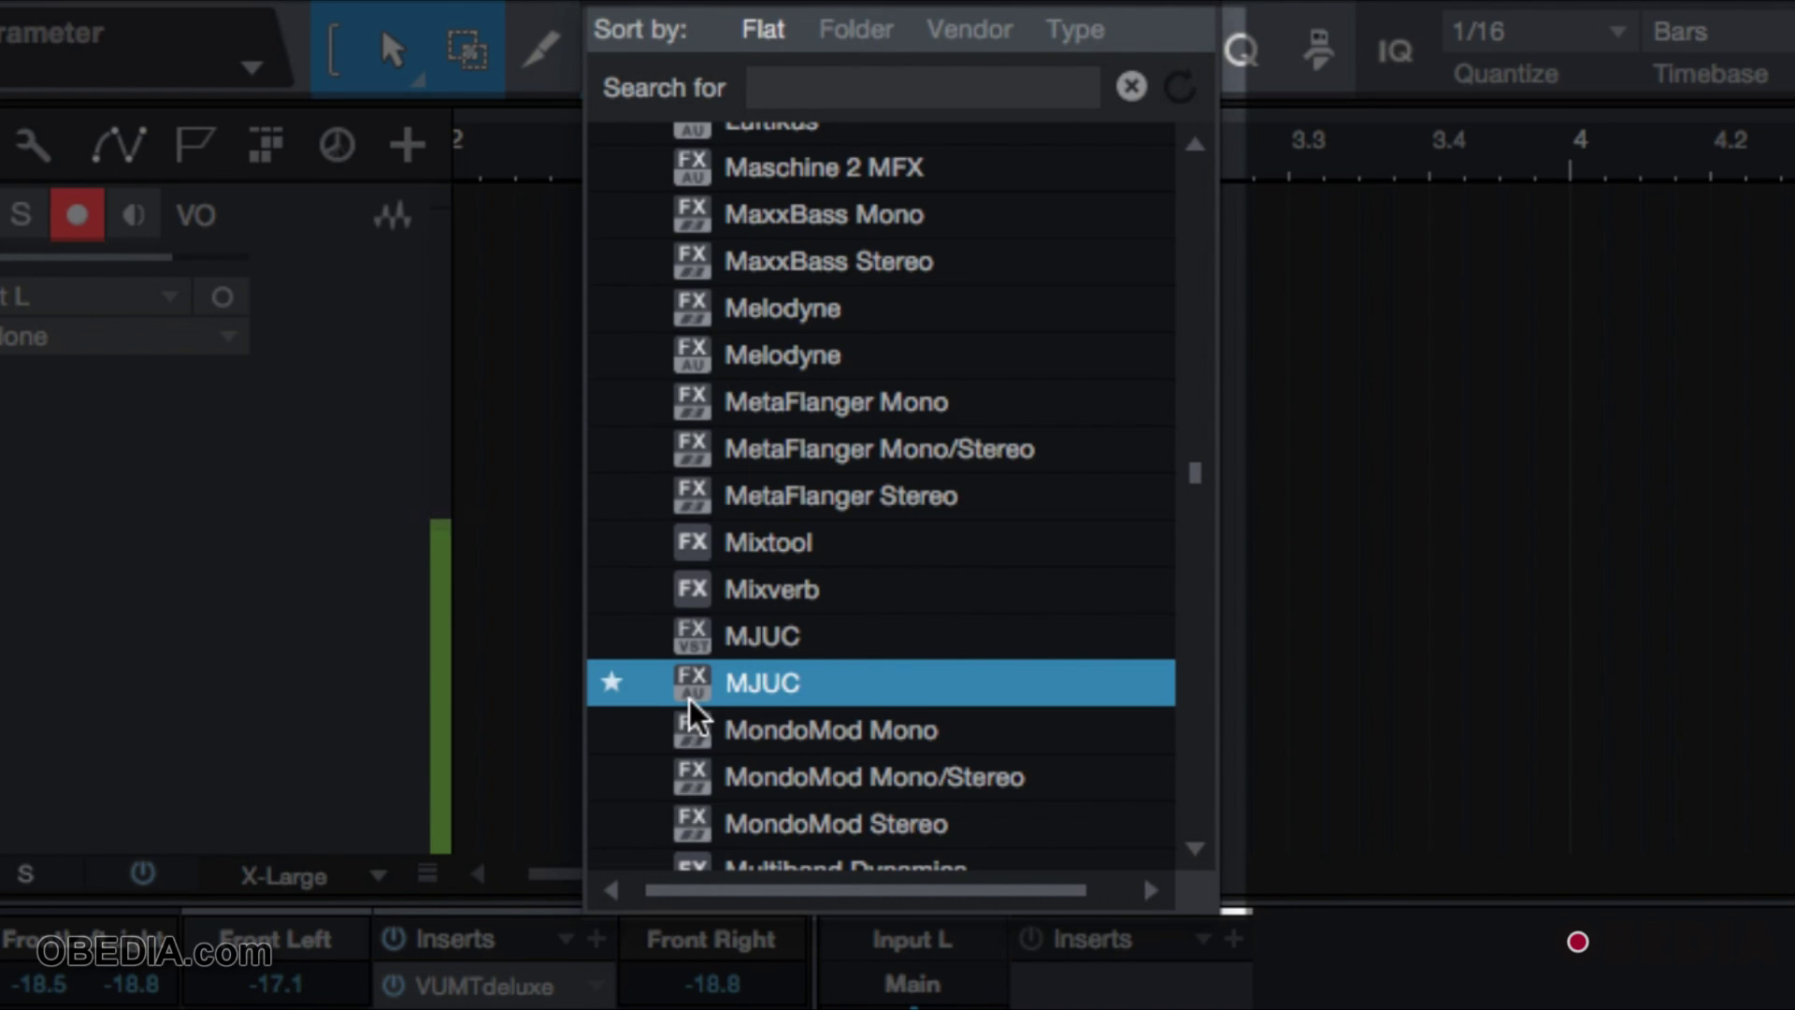
{"action": "left_click", "coordinate": [688, 621]}
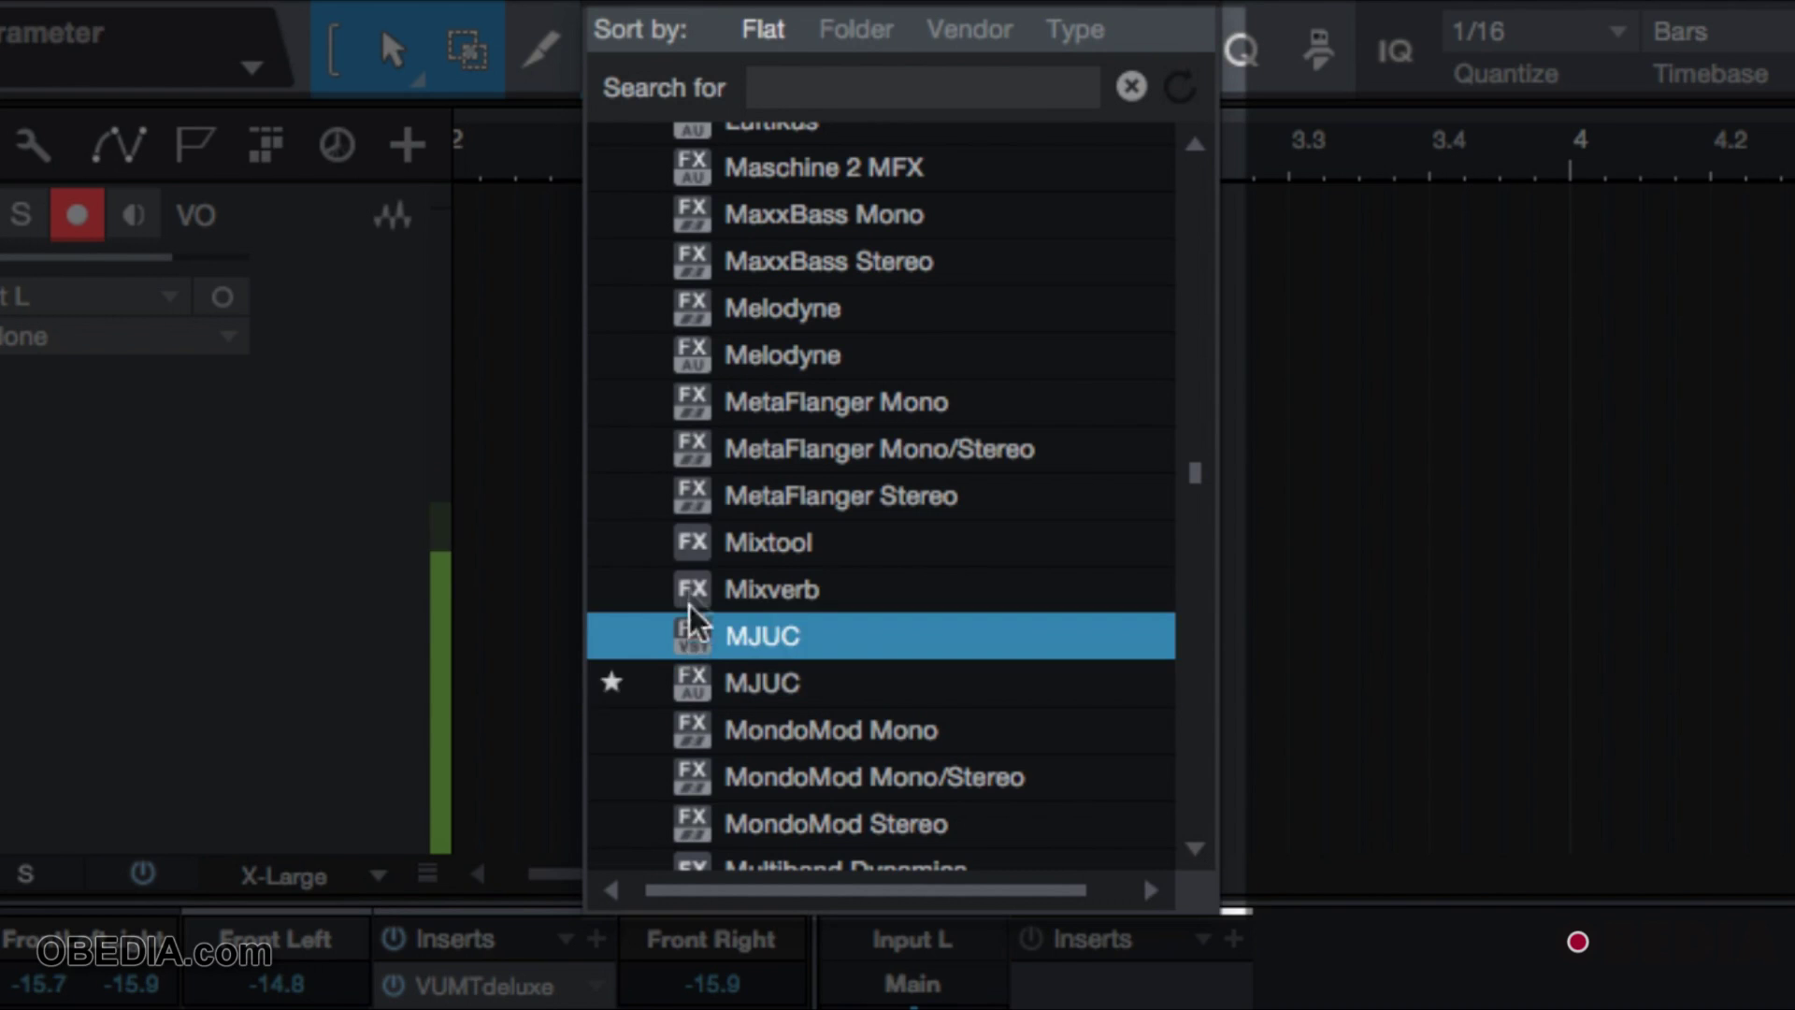
{"action": "left_click", "coordinate": [688, 559]}
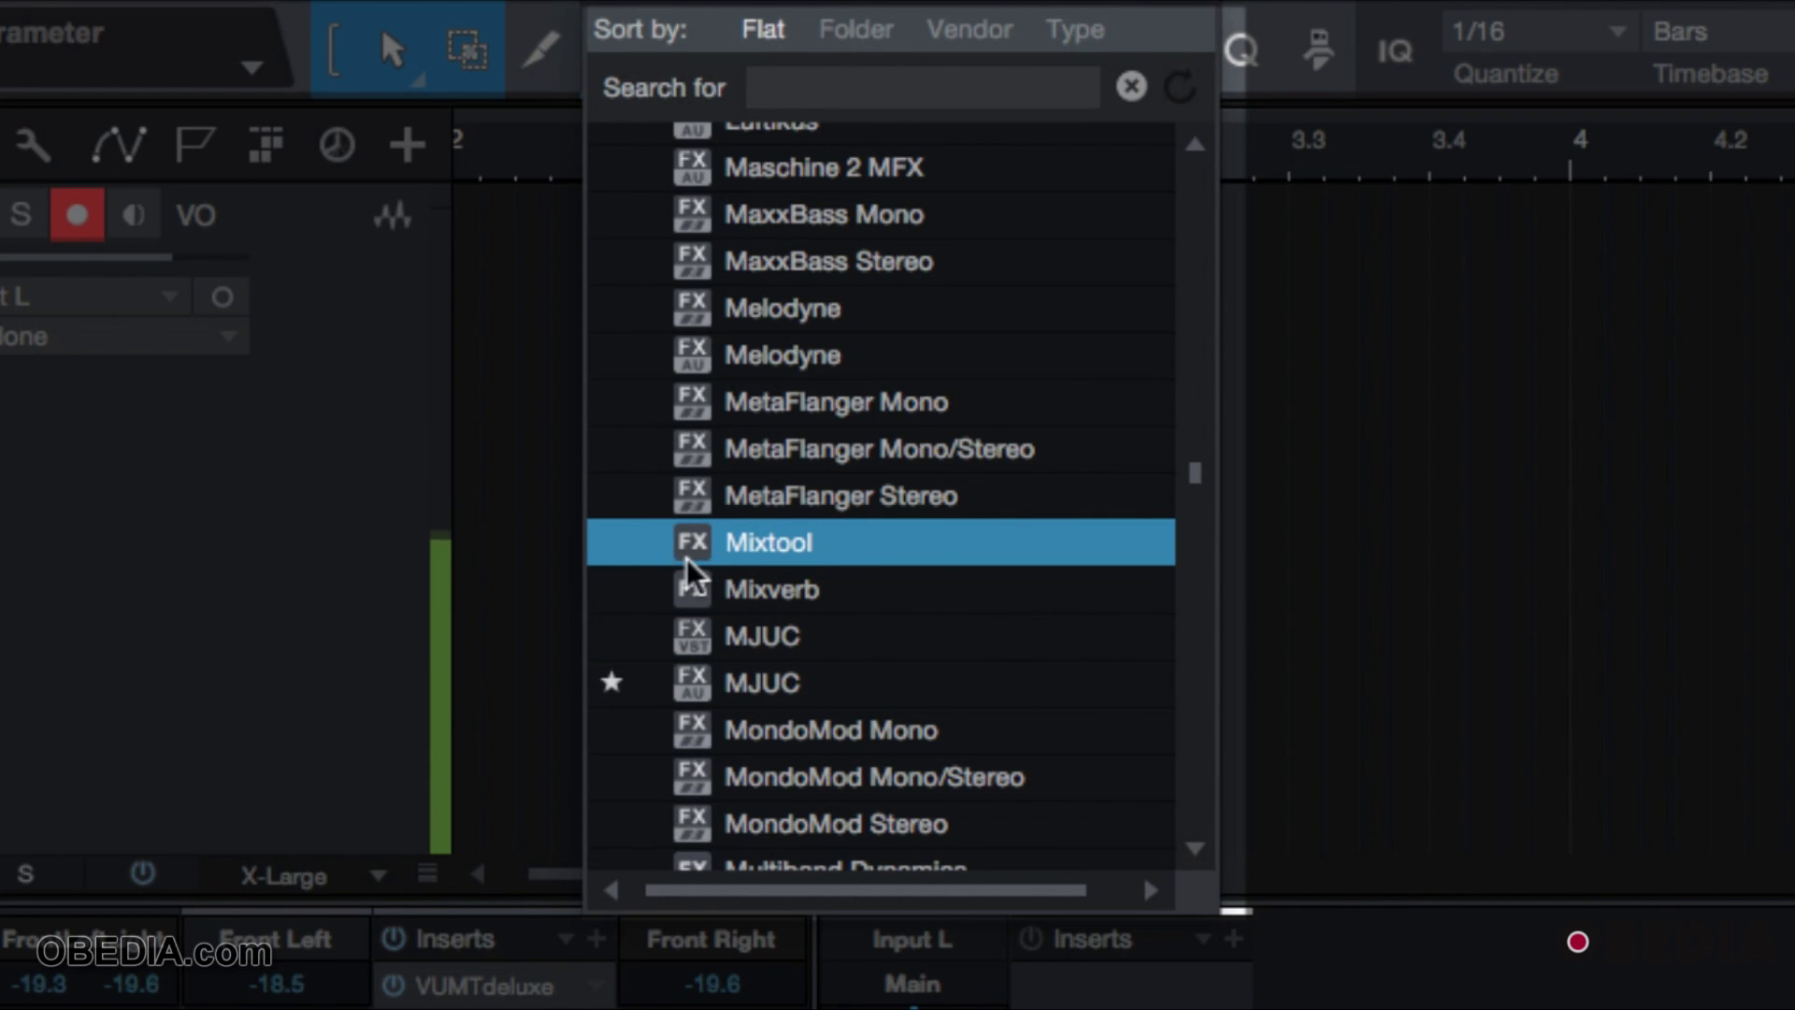
{"action": "left_click", "coordinate": [696, 510]}
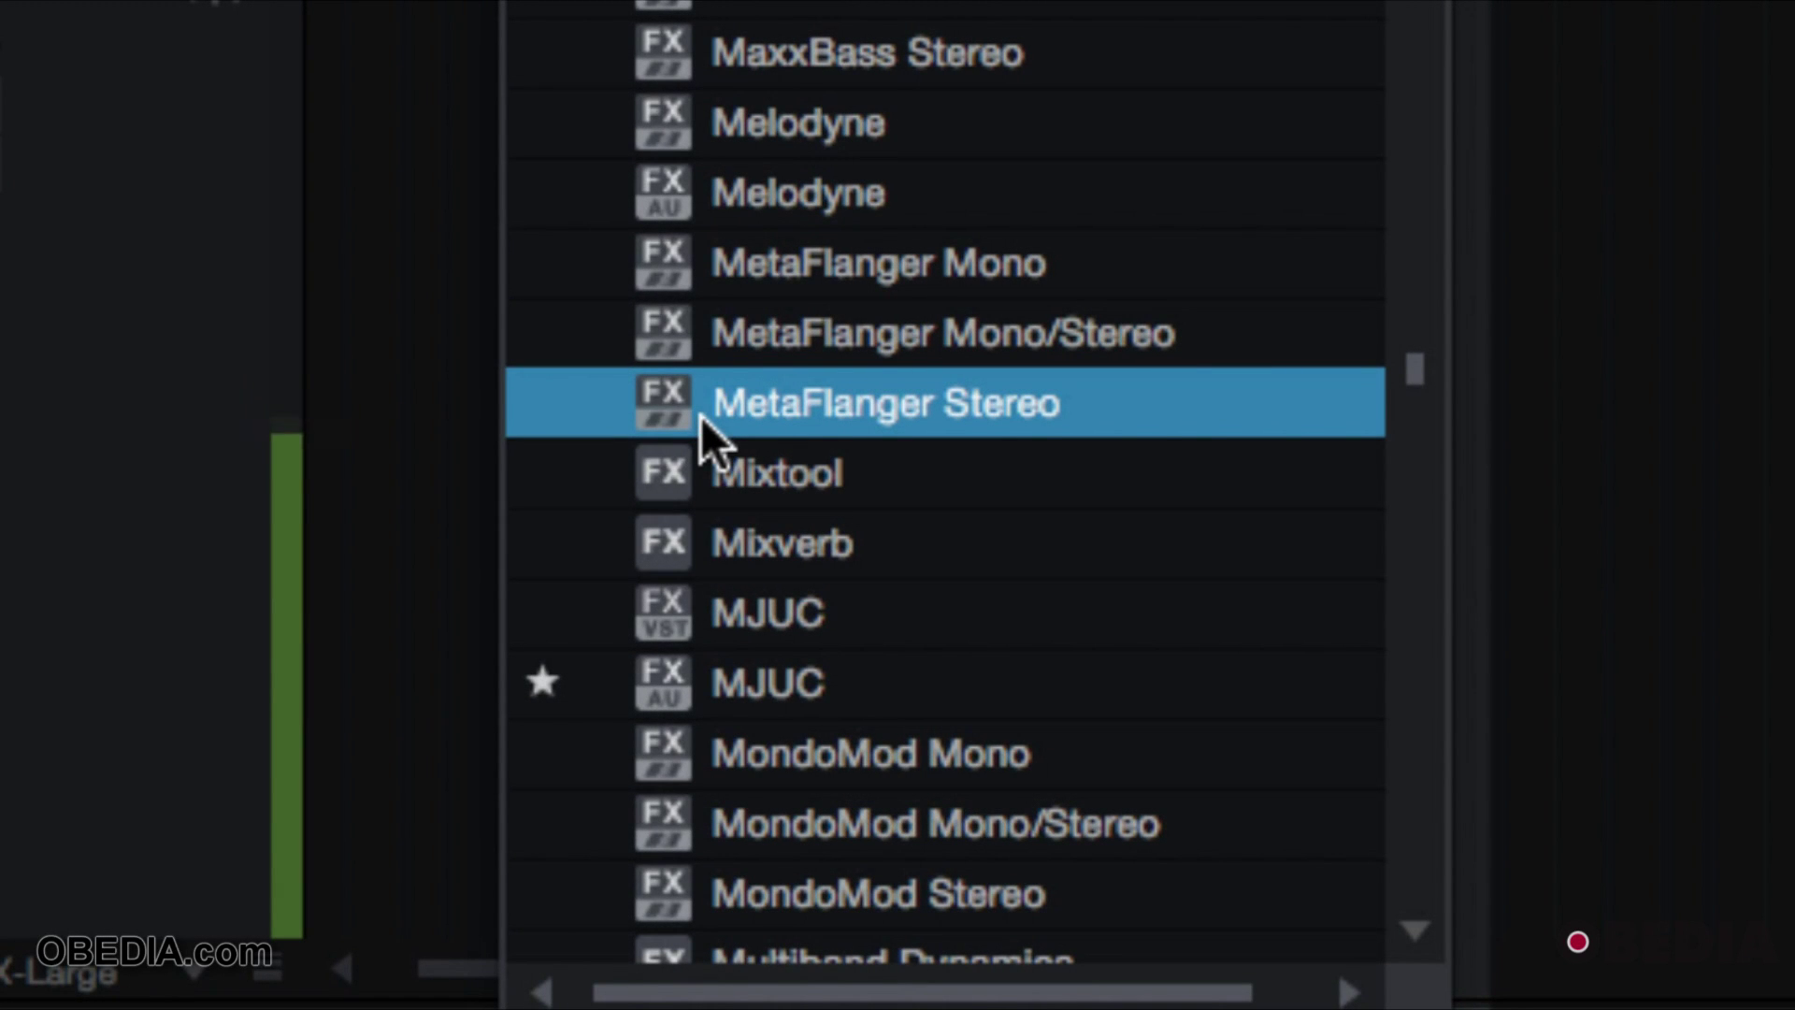
Step: Compare MJUC's VST and AU versions, select Mixverb, and sort the browser by Folder
{"action": "left_click", "coordinate": [713, 587]}
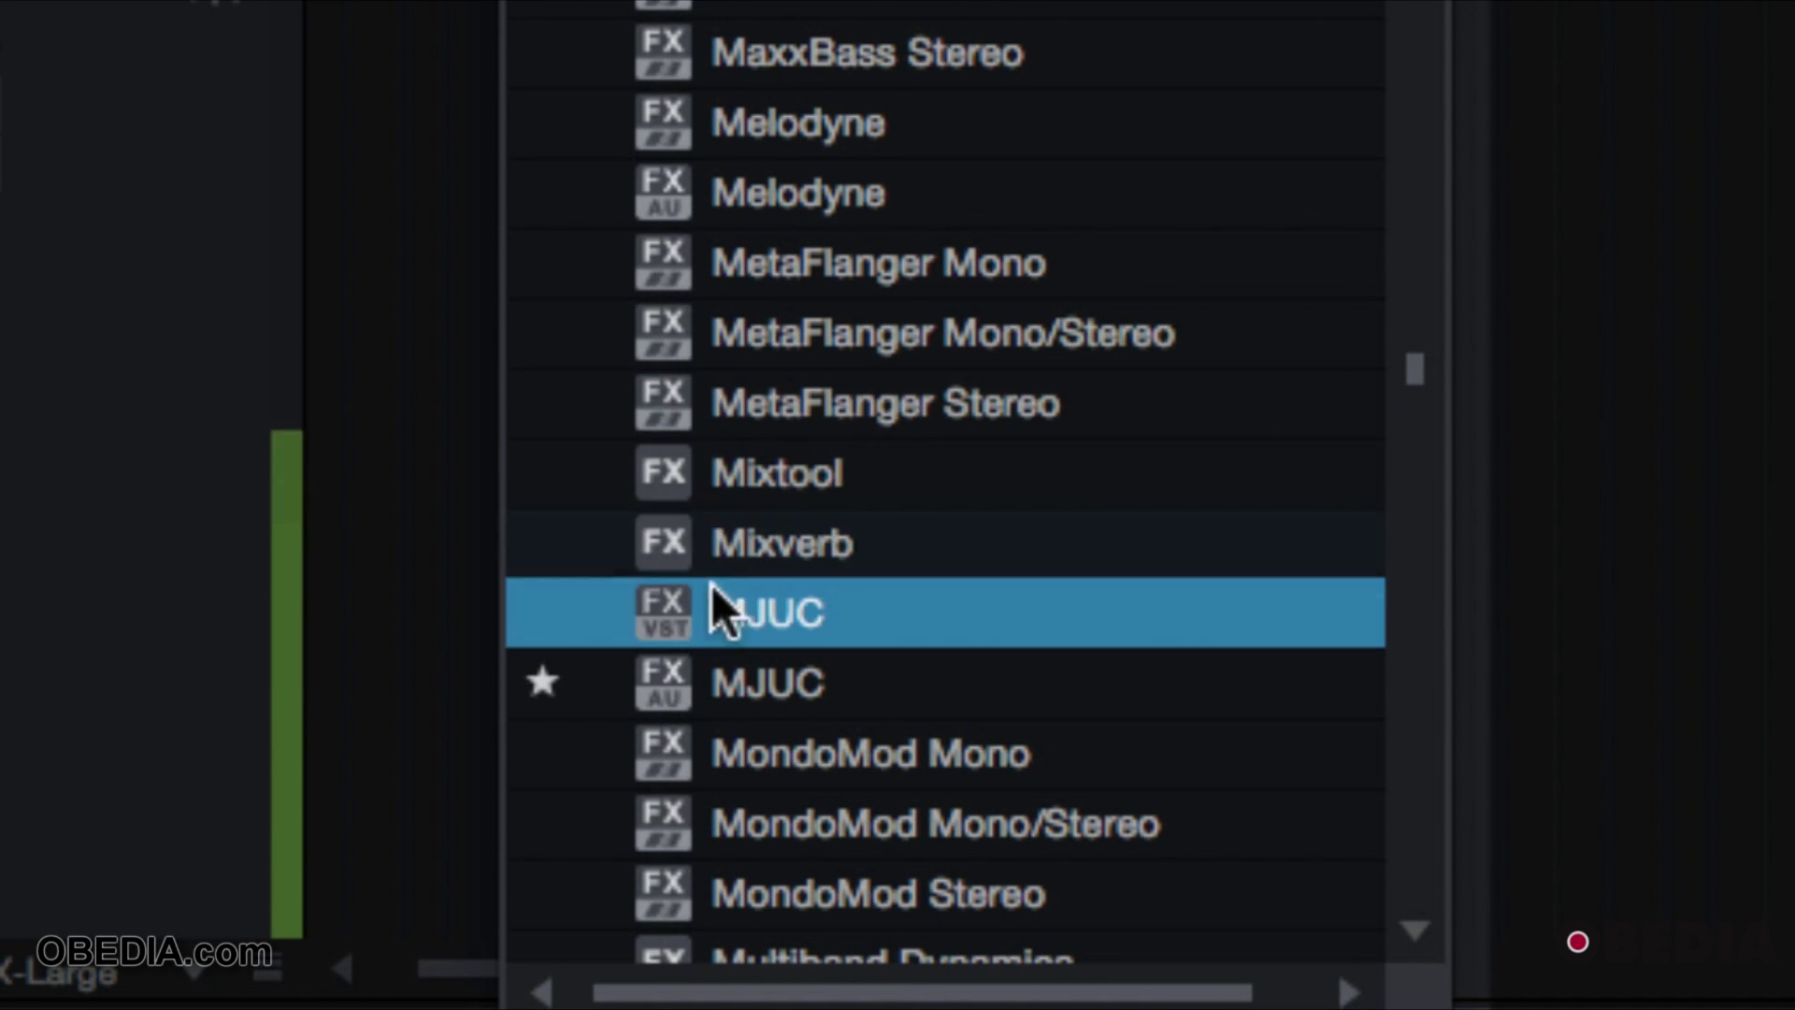
{"action": "left_click", "coordinate": [704, 675]}
{"action": "left_click", "coordinate": [704, 617]}
{"action": "left_click", "coordinate": [703, 408]}
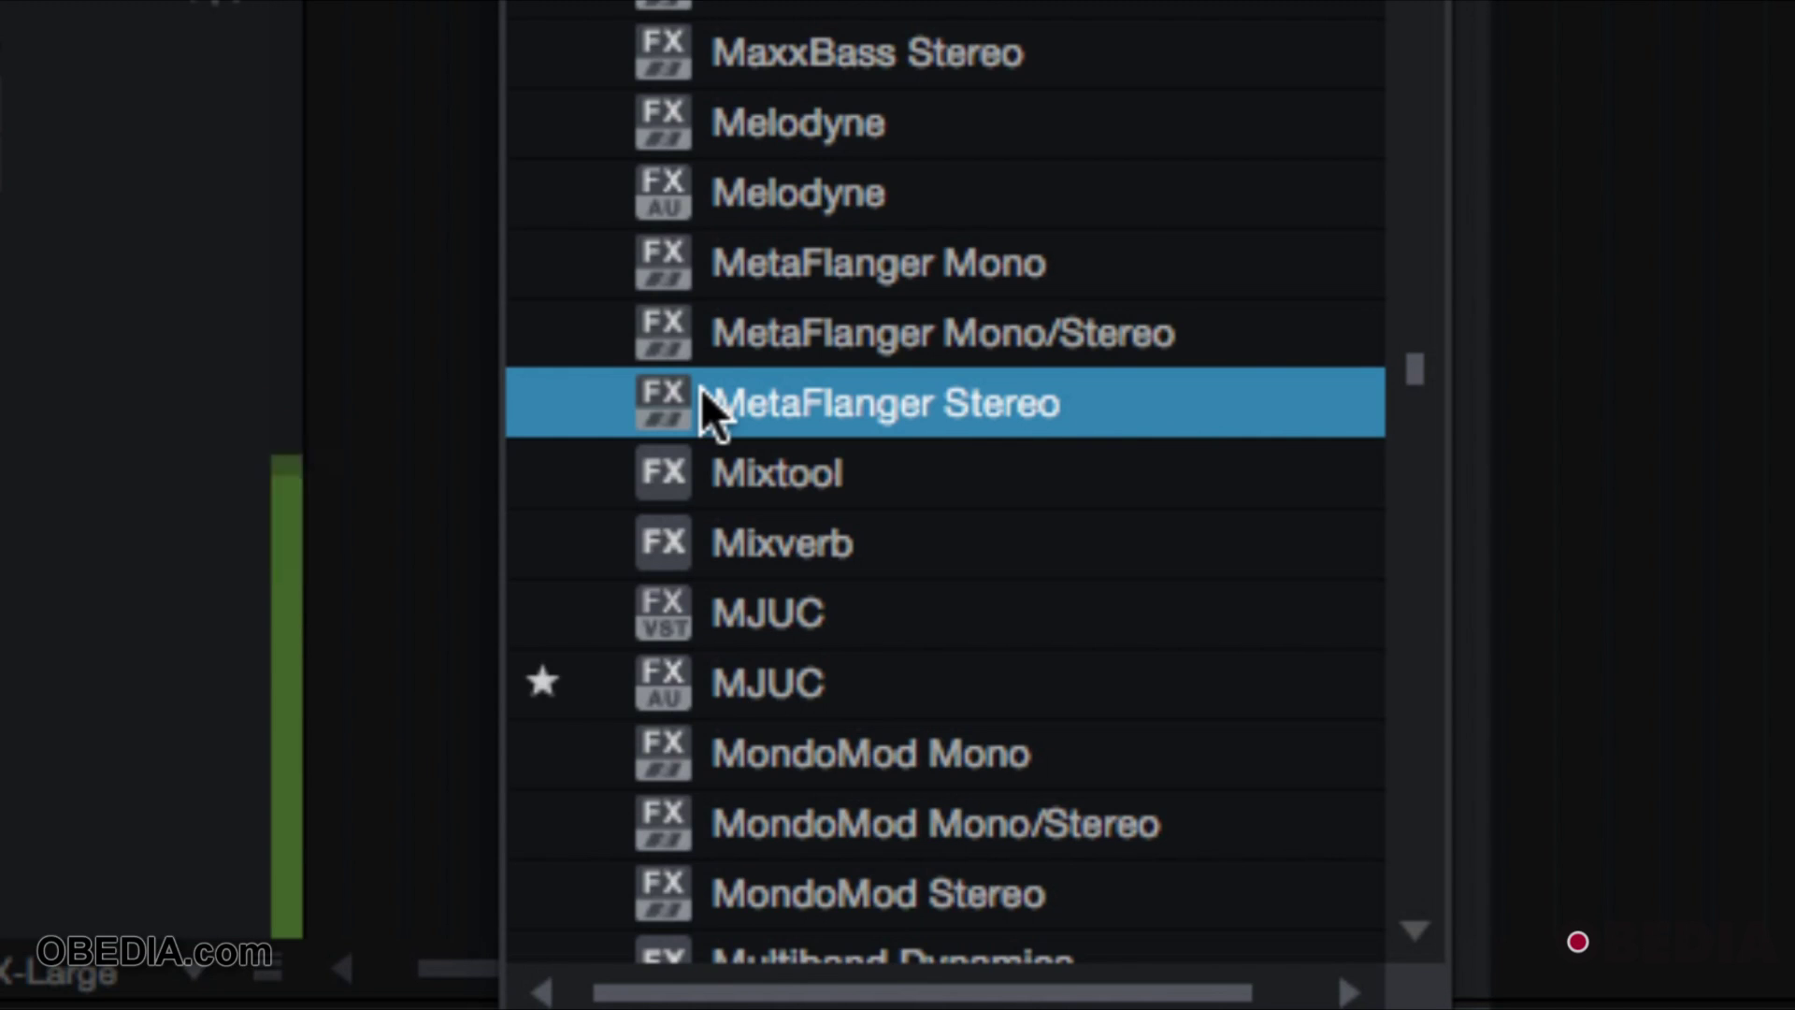
{"action": "left_click", "coordinate": [721, 481]}
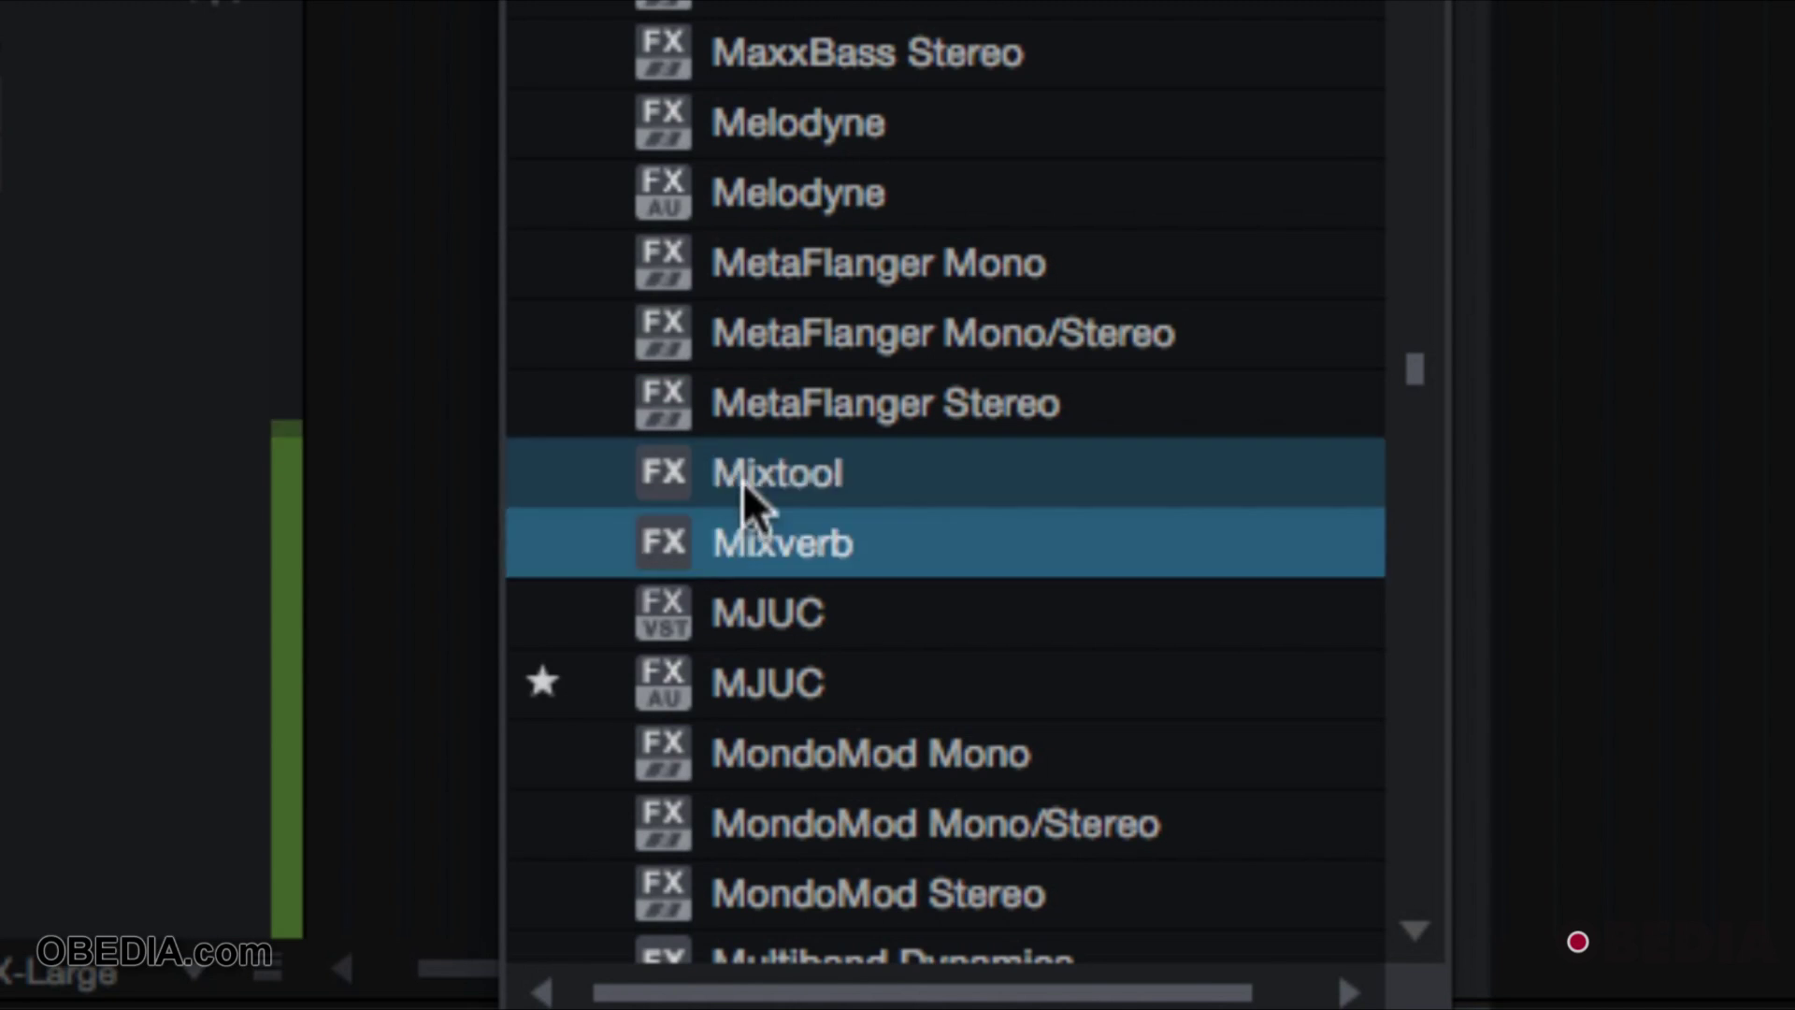
{"action": "left_click", "coordinate": [822, 550]}
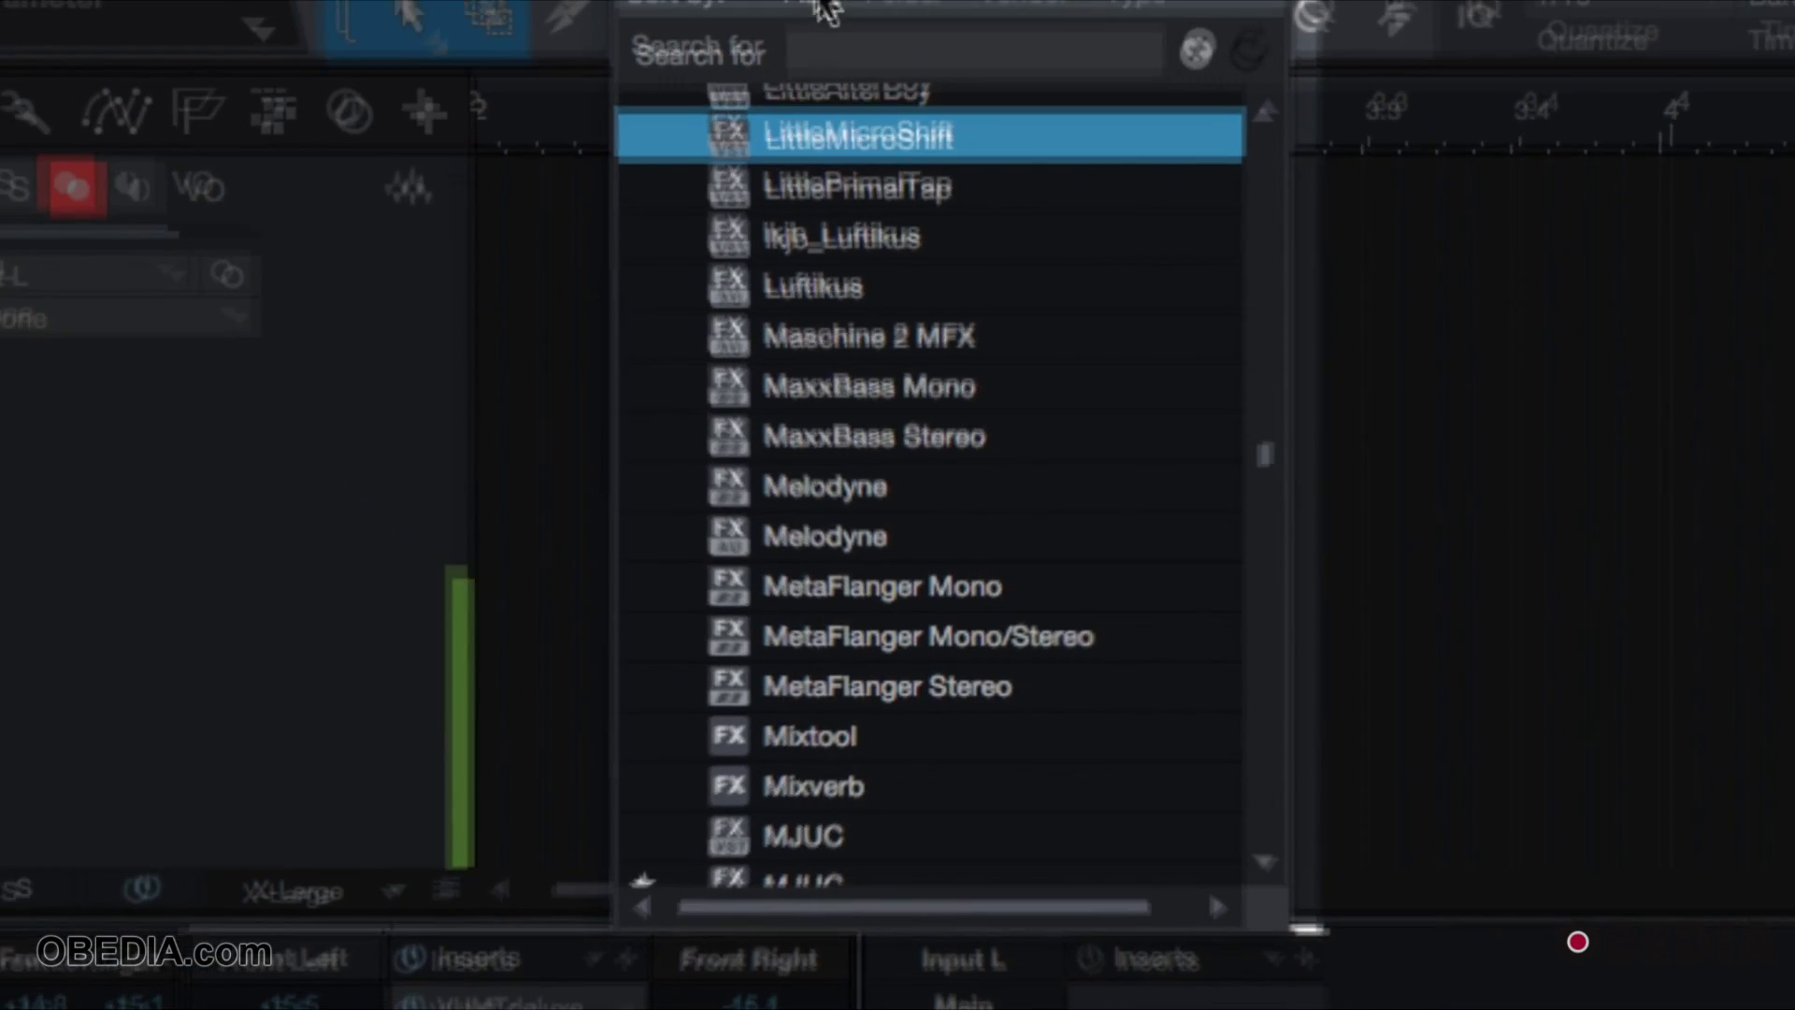
{"action": "left_click", "coordinate": [899, 30]}
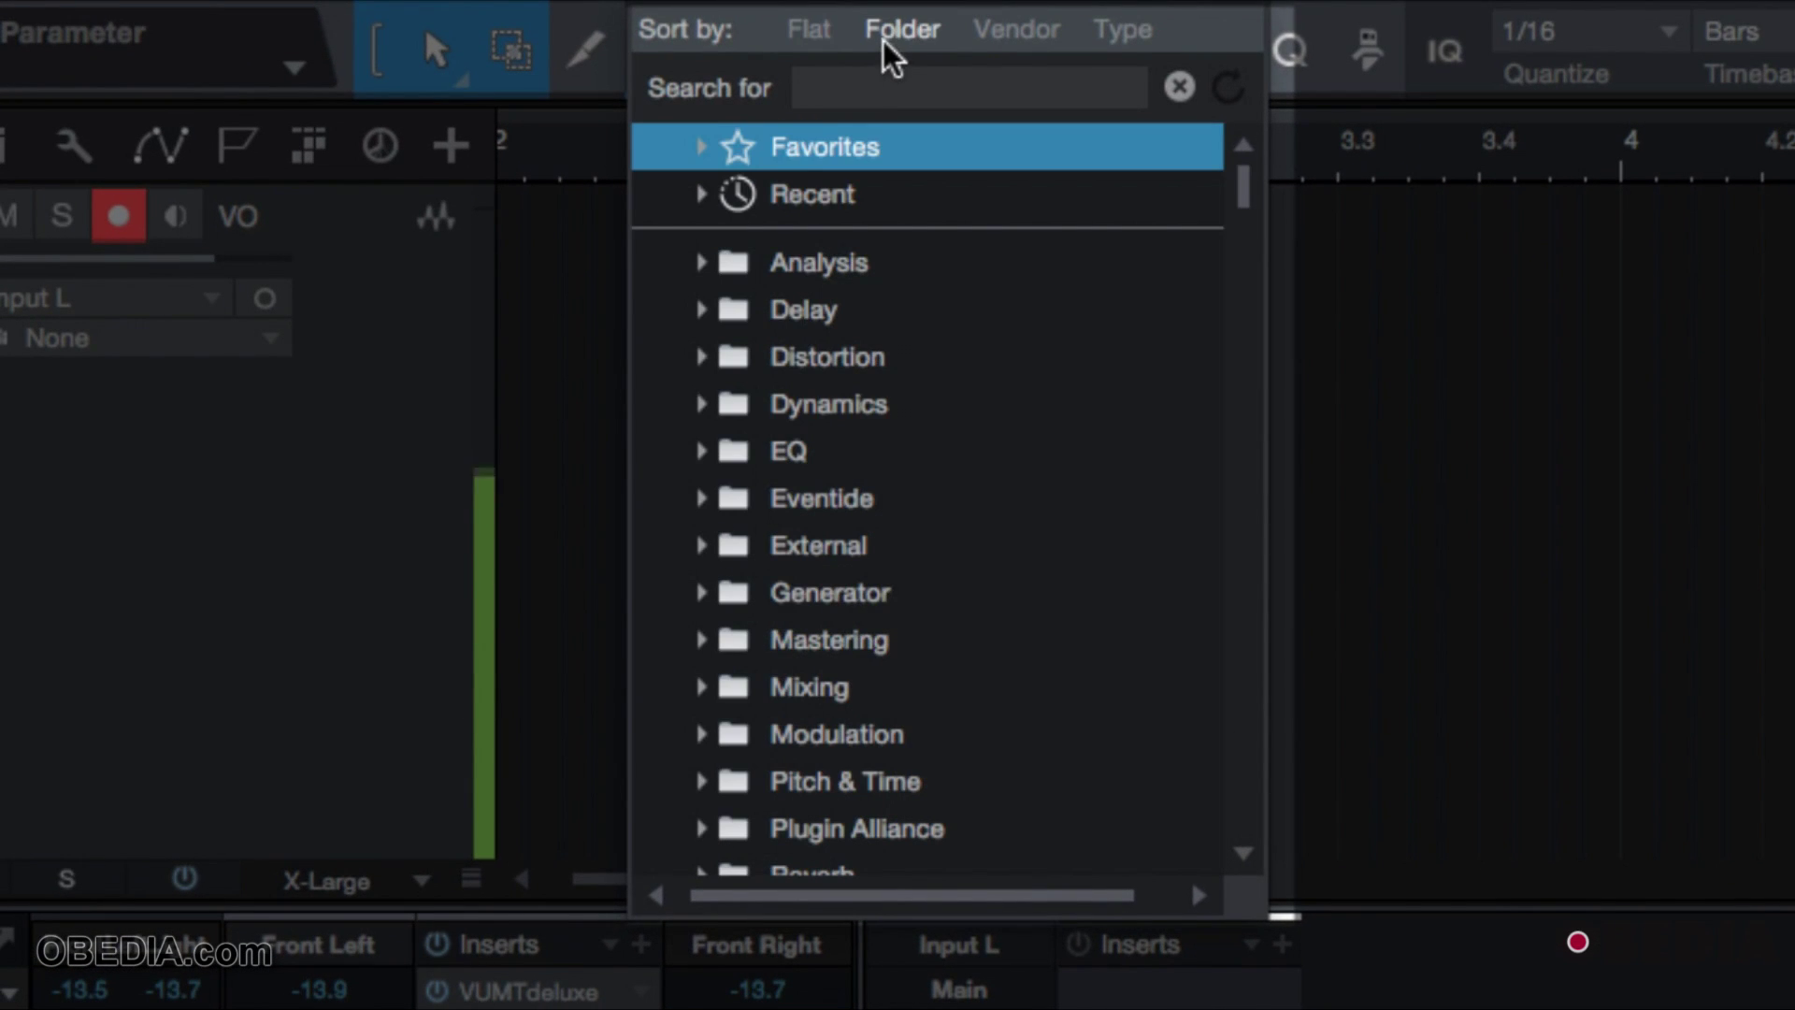
Step: Scroll through the Folder-sorted plug-in list, then switch the browser sorting to Vendor
{"action": "scroll", "coordinate": [933, 435], "scroll_direction": "down", "scroll_amount": 3}
{"action": "scroll", "coordinate": [933, 435], "scroll_direction": "up", "scroll_amount": 3}
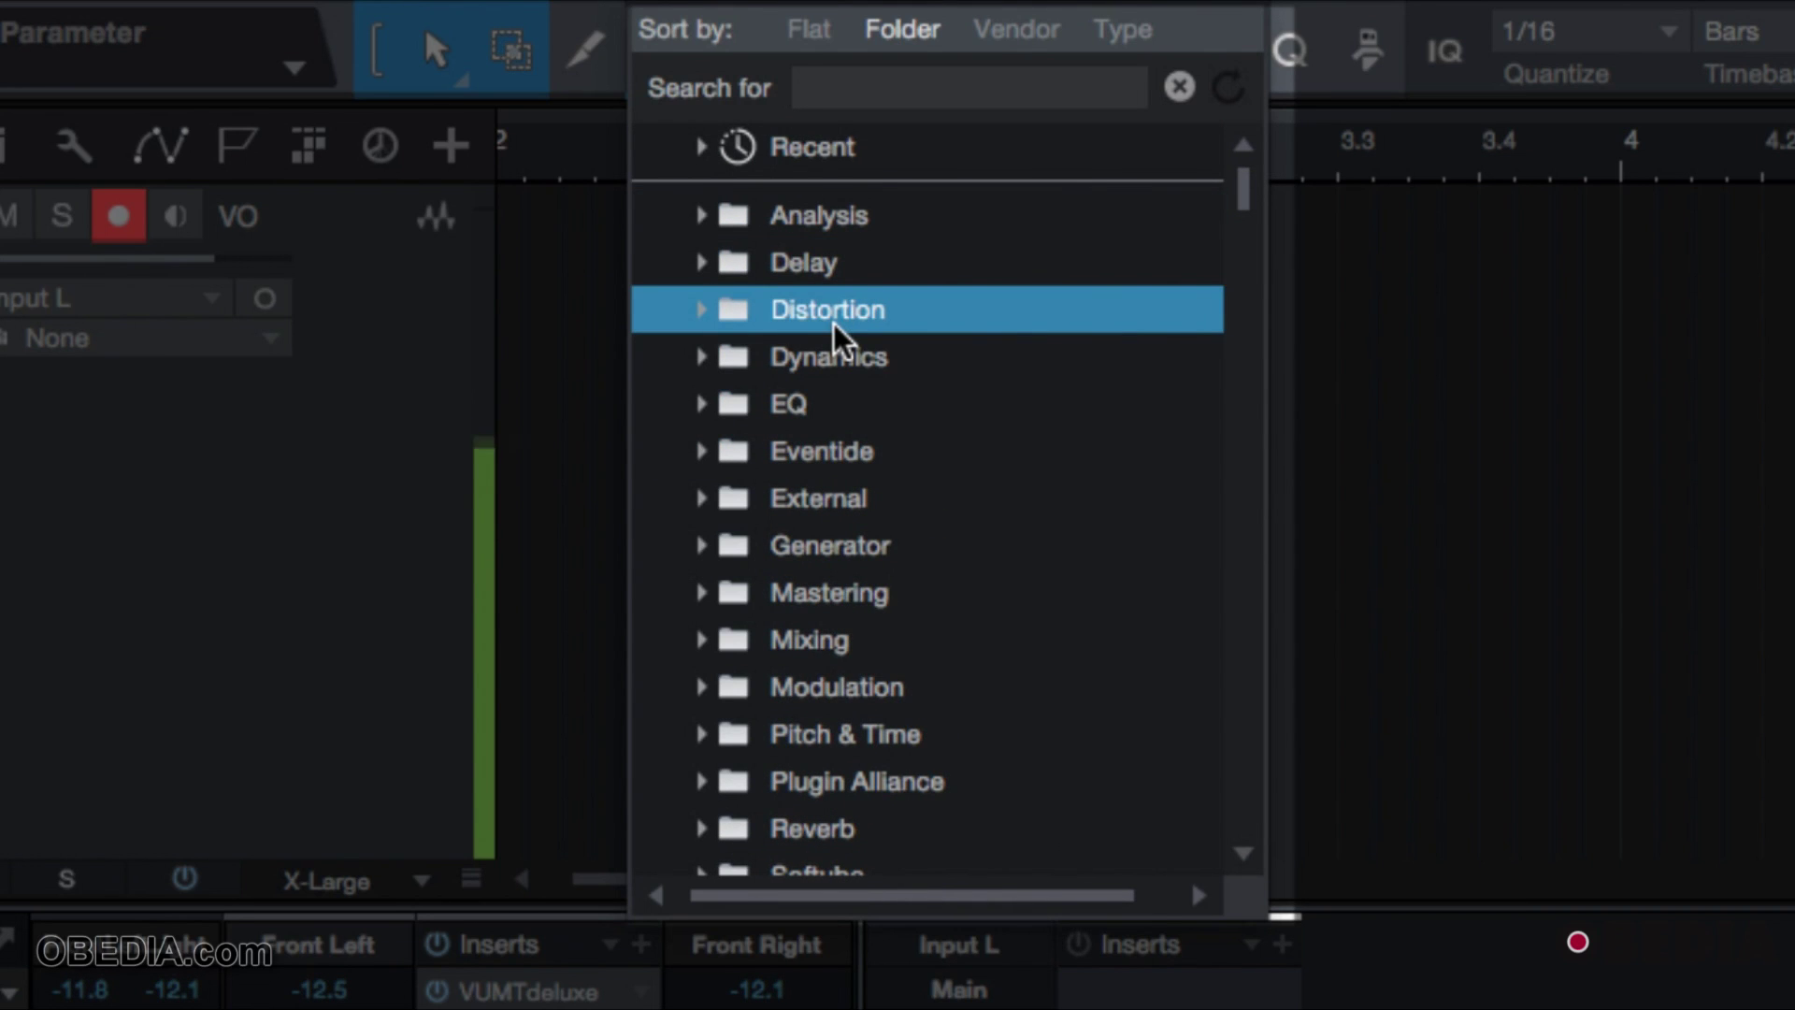
{"action": "scroll", "coordinate": [835, 329], "scroll_direction": "up", "scroll_amount": 1}
{"action": "scroll", "coordinate": [835, 329], "scroll_direction": "down", "scroll_amount": 11}
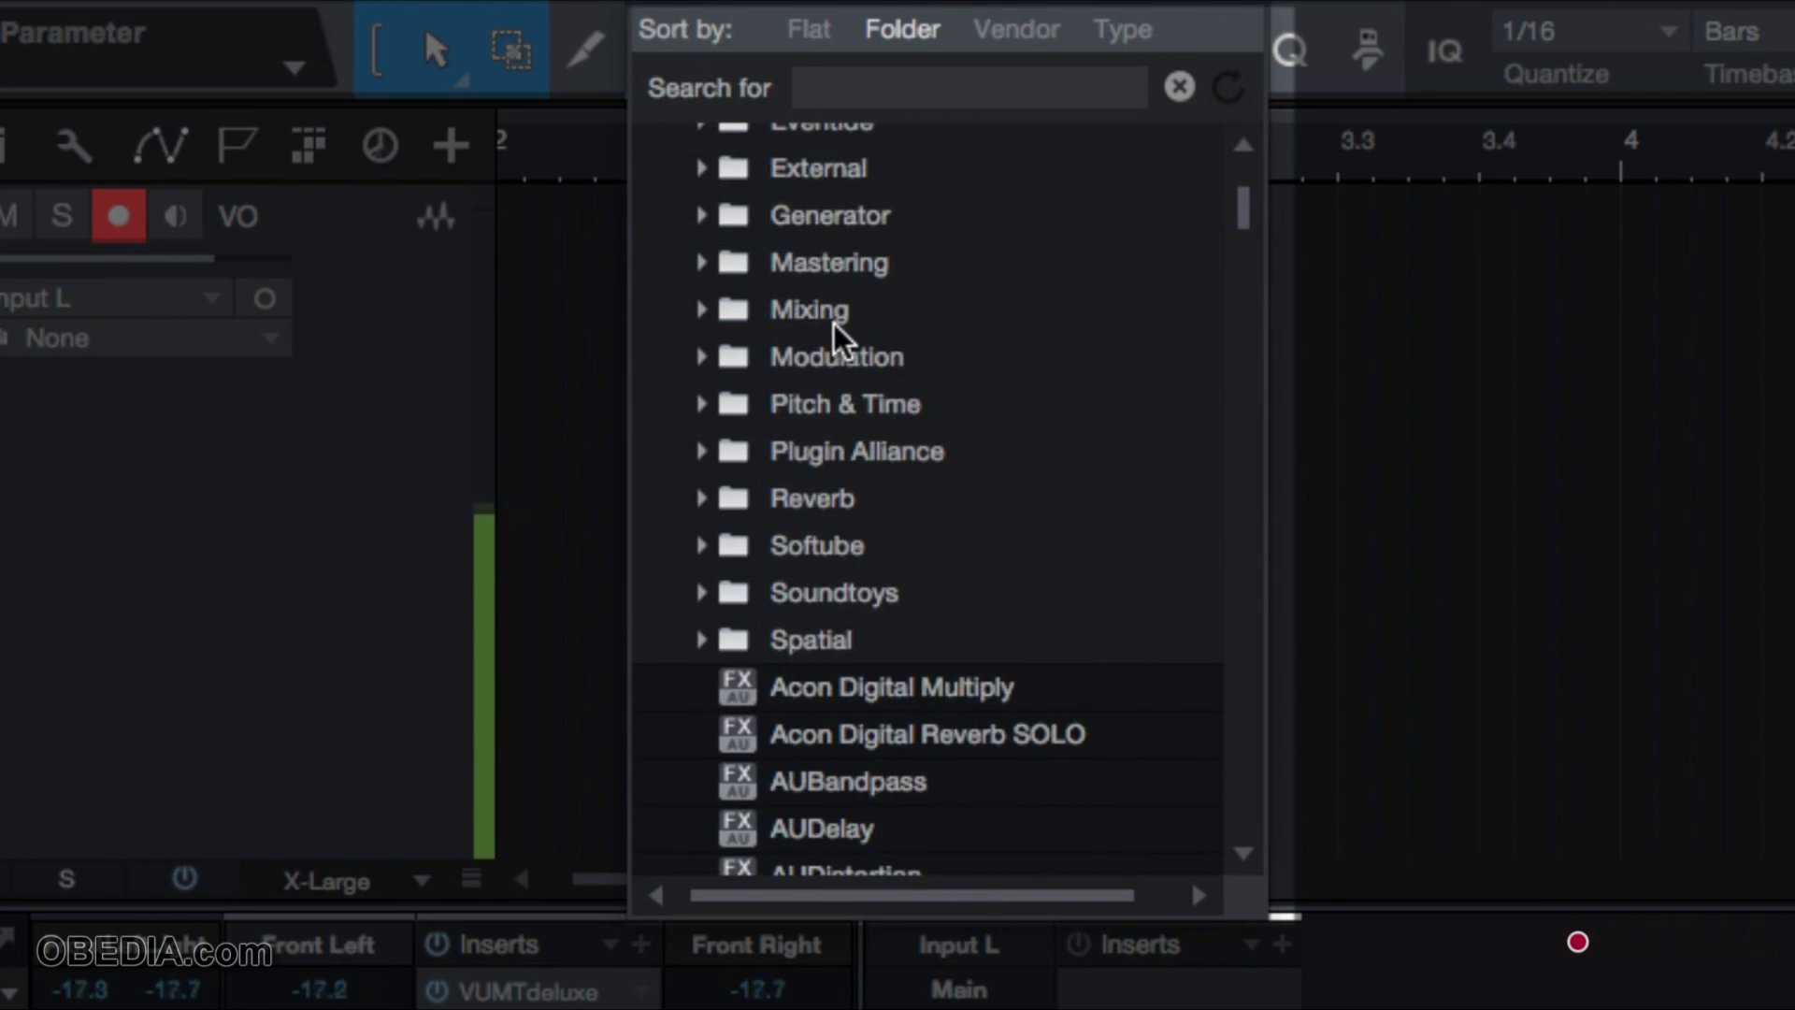
{"action": "scroll", "coordinate": [835, 329], "scroll_direction": "down", "scroll_amount": 20}
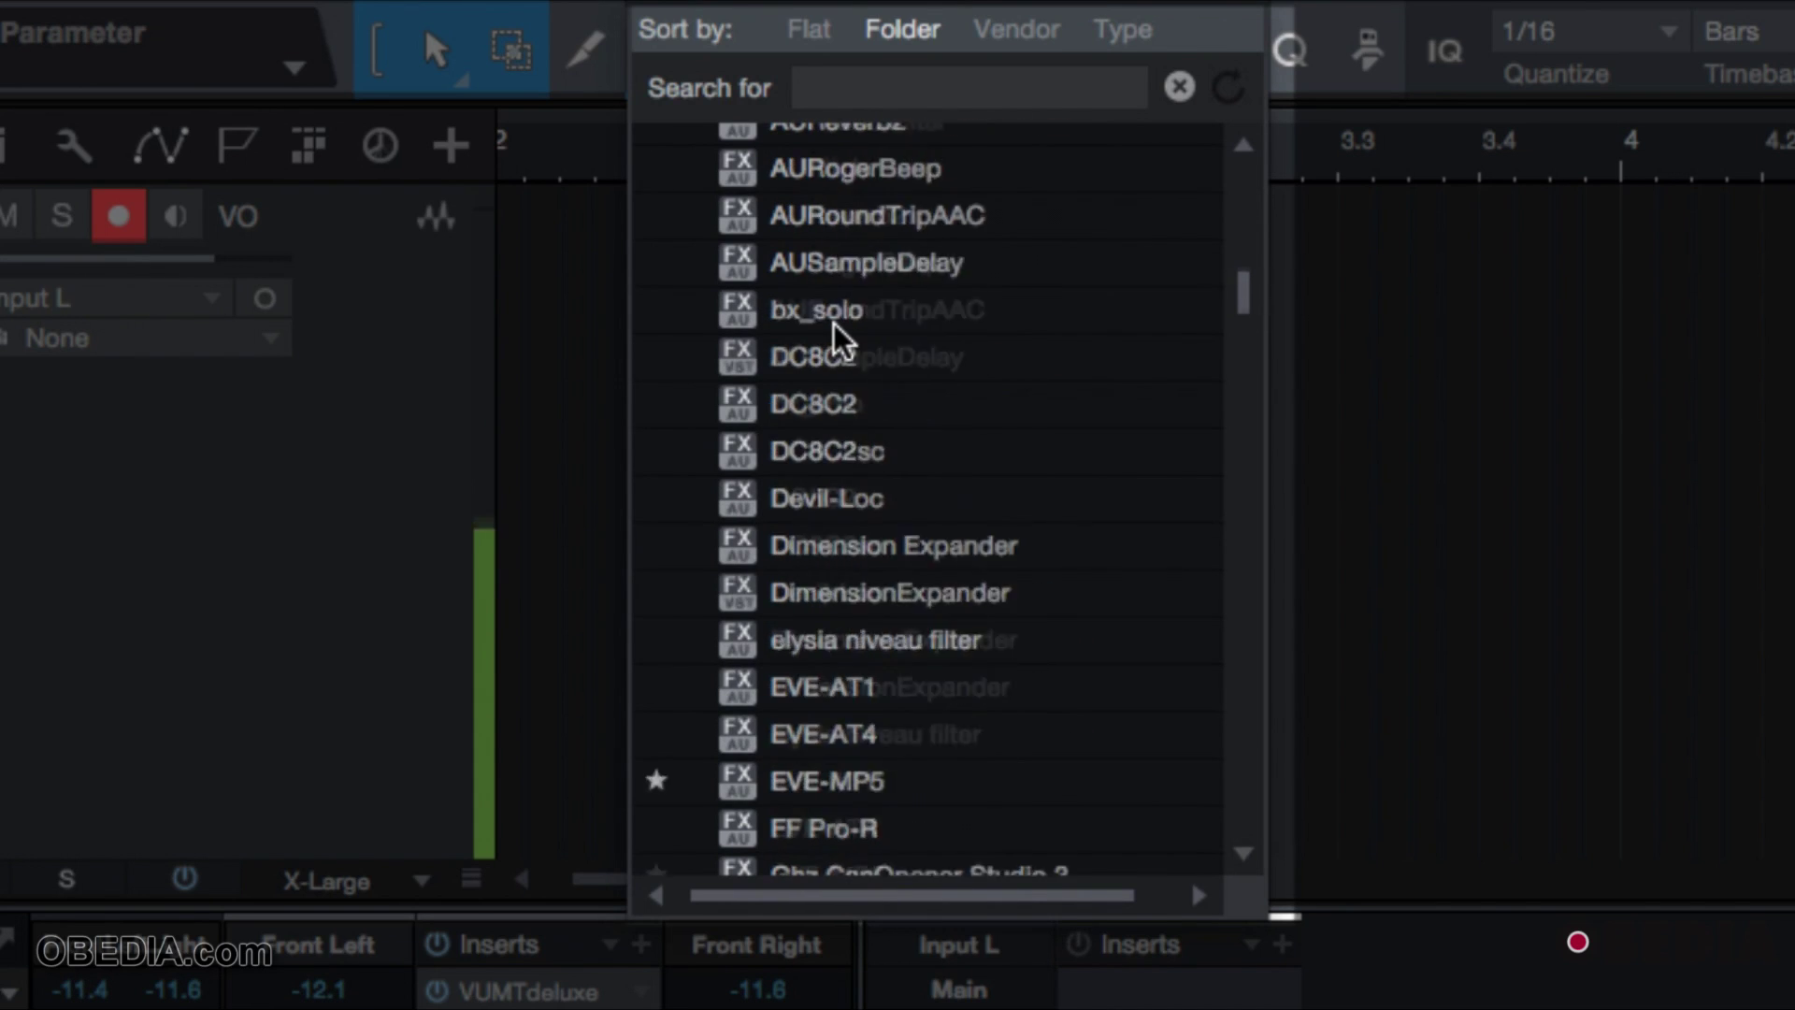
{"action": "scroll", "coordinate": [835, 329], "scroll_direction": "down", "scroll_amount": 20}
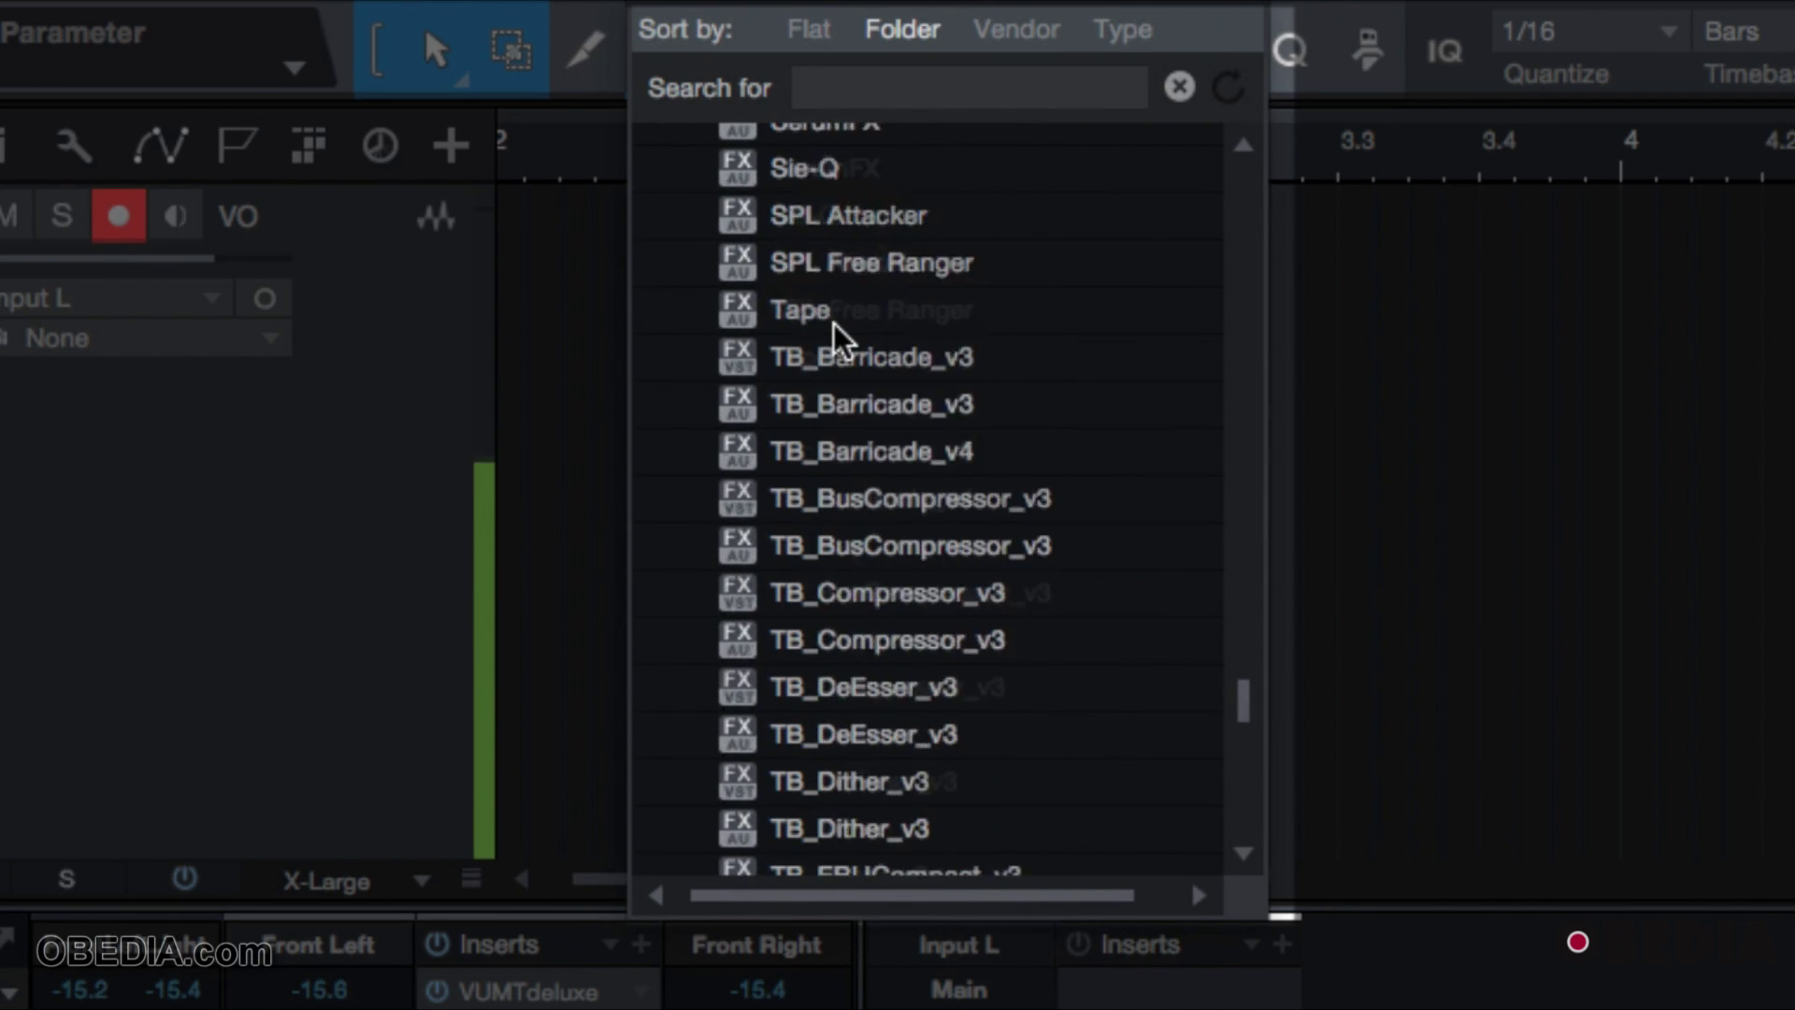
{"action": "scroll", "coordinate": [839, 337], "scroll_direction": "down", "scroll_amount": 5}
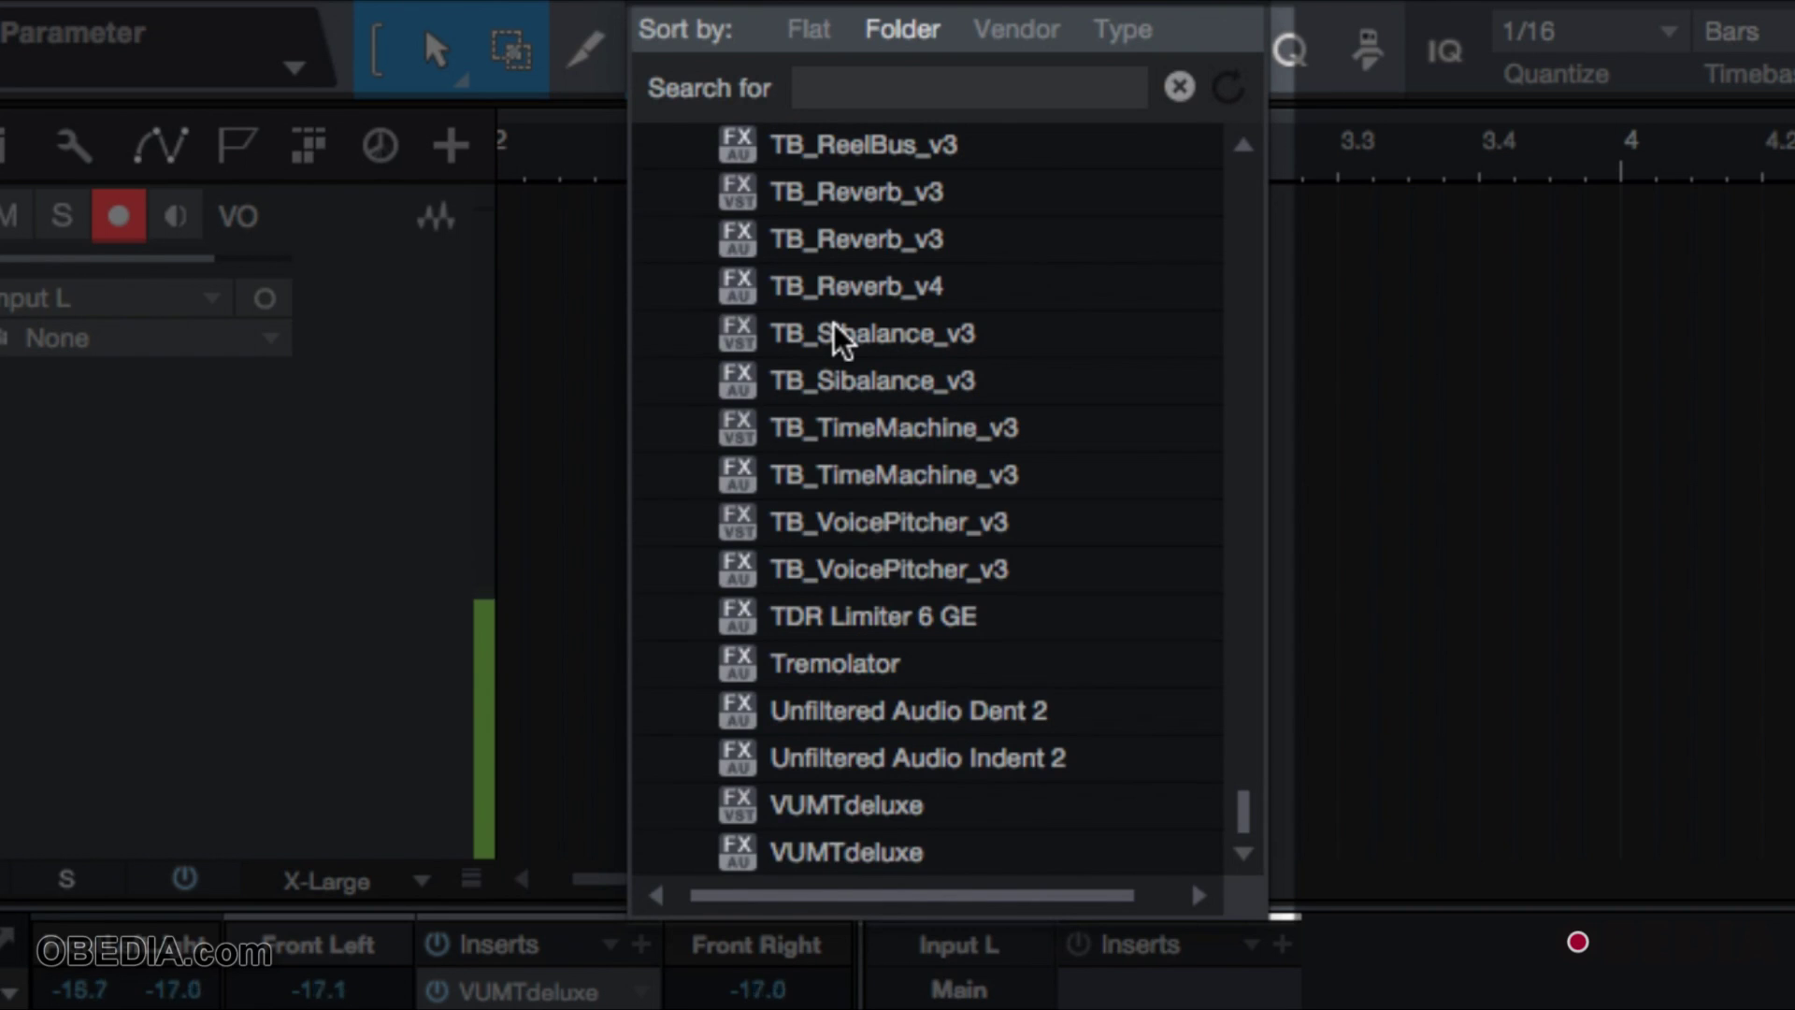
{"action": "scroll", "coordinate": [838, 339], "scroll_direction": "up", "scroll_amount": 20}
{"action": "scroll", "coordinate": [834, 327], "scroll_direction": "up", "scroll_amount": 15}
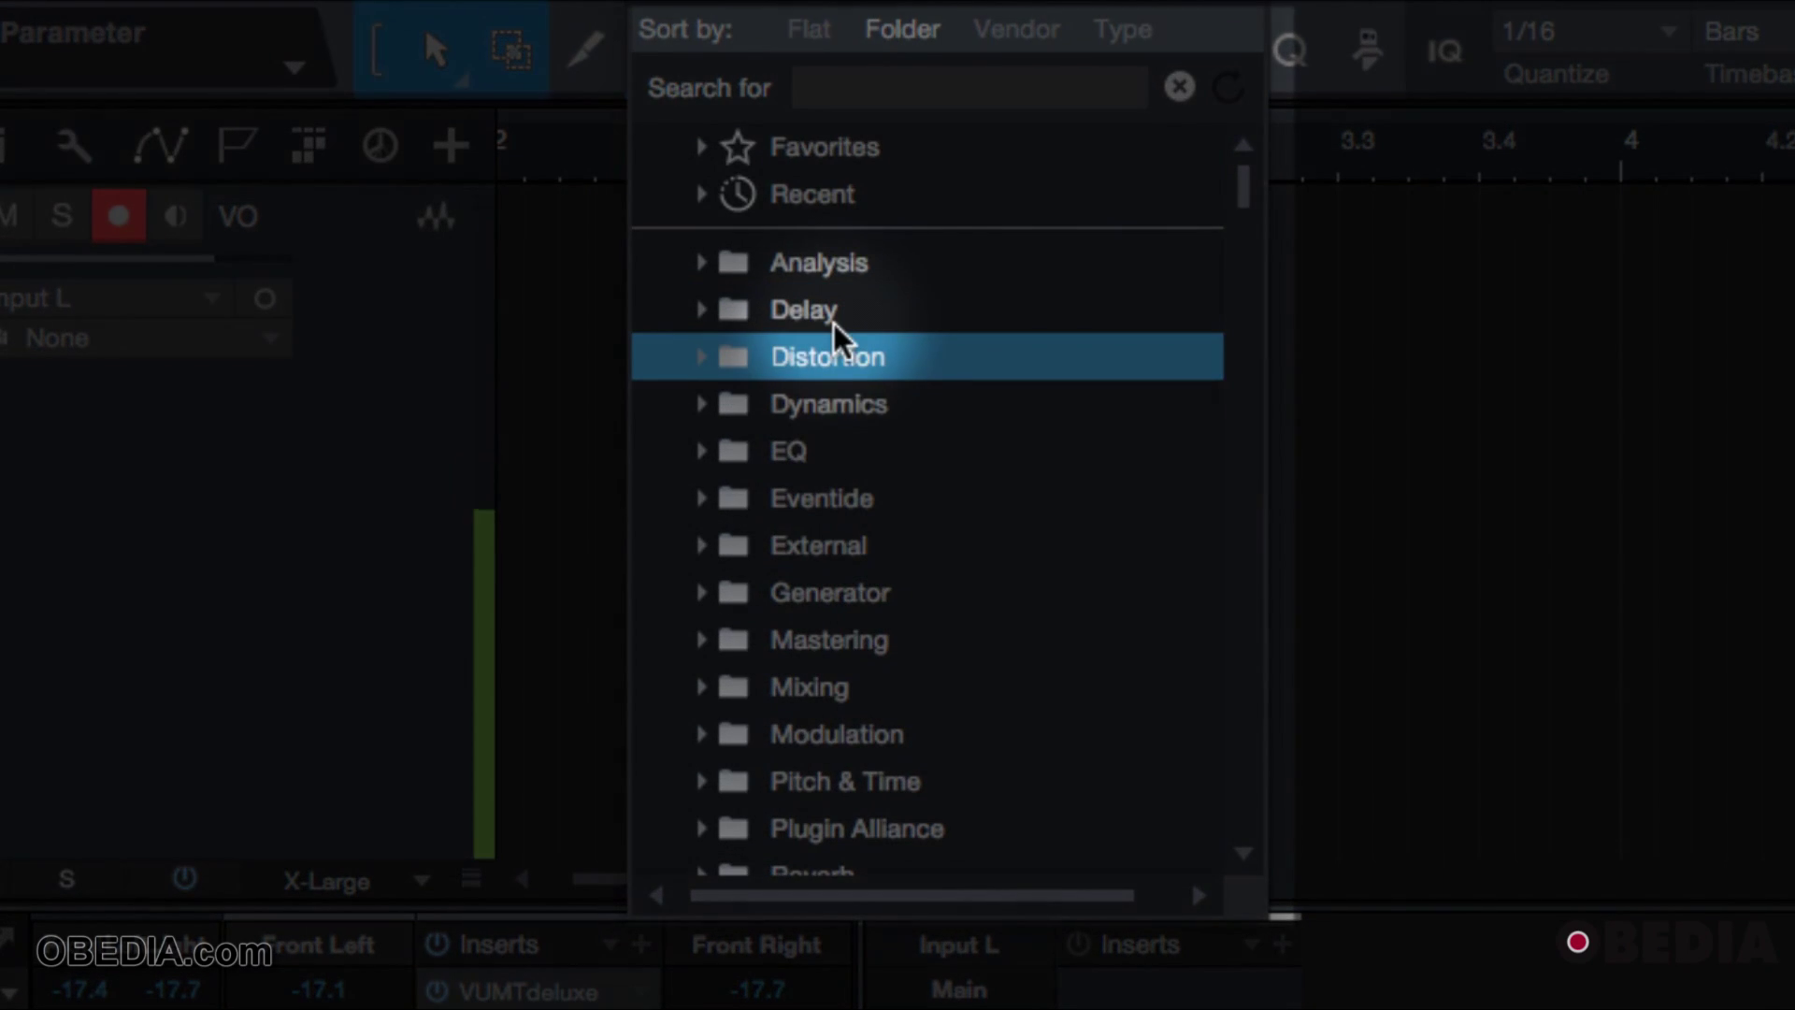
{"action": "left_click", "coordinate": [1004, 23]}
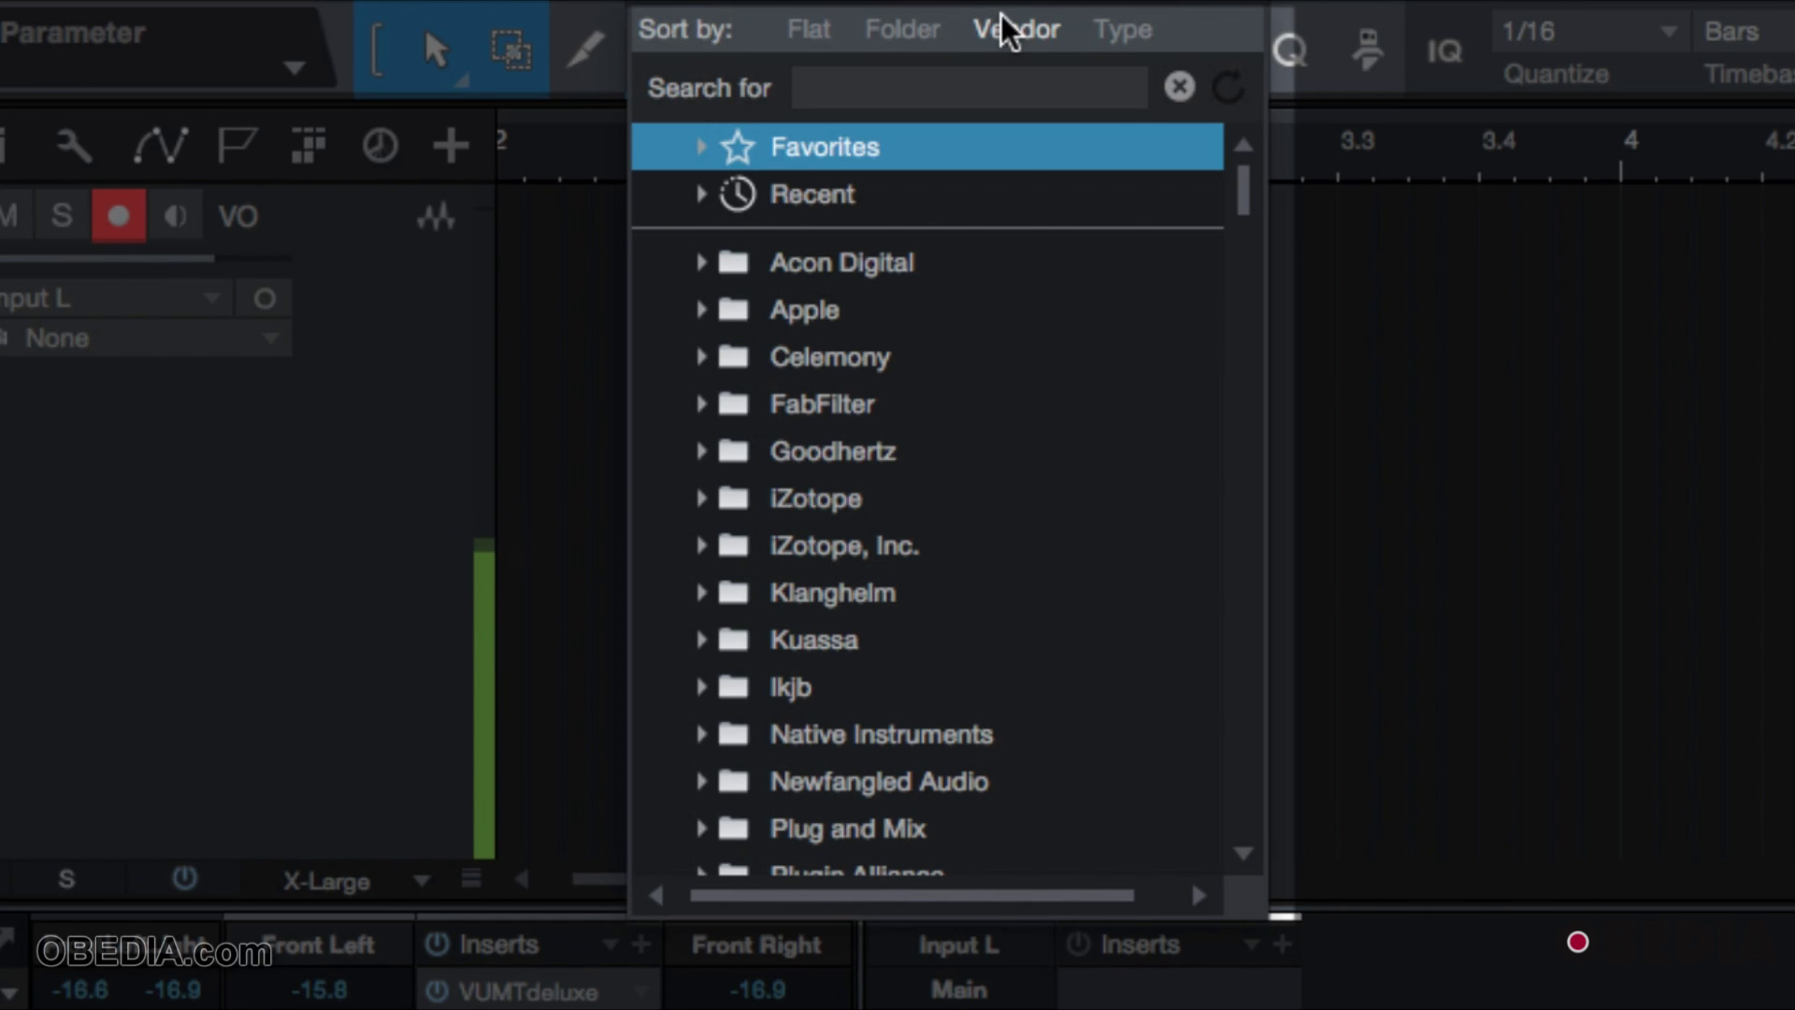
{"action": "double_click", "coordinate": [928, 603]}
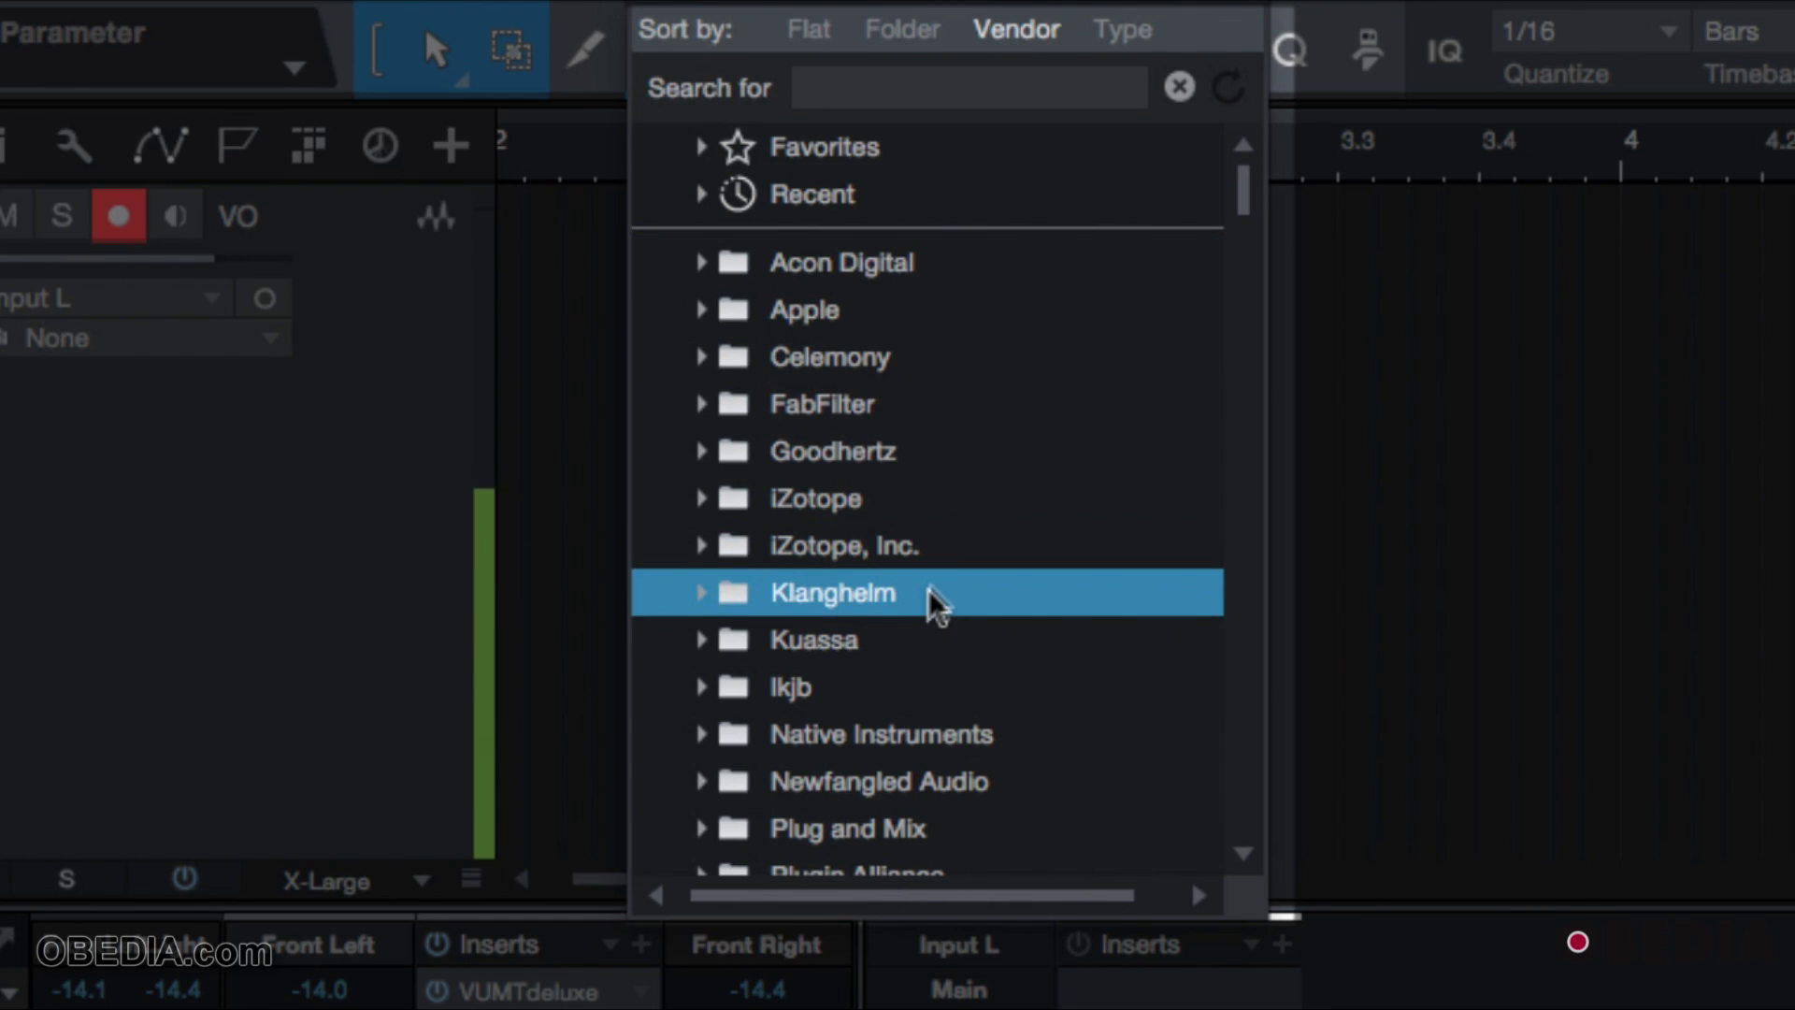
{"action": "left_click", "coordinate": [924, 645]}
{"action": "double_click", "coordinate": [917, 603]}
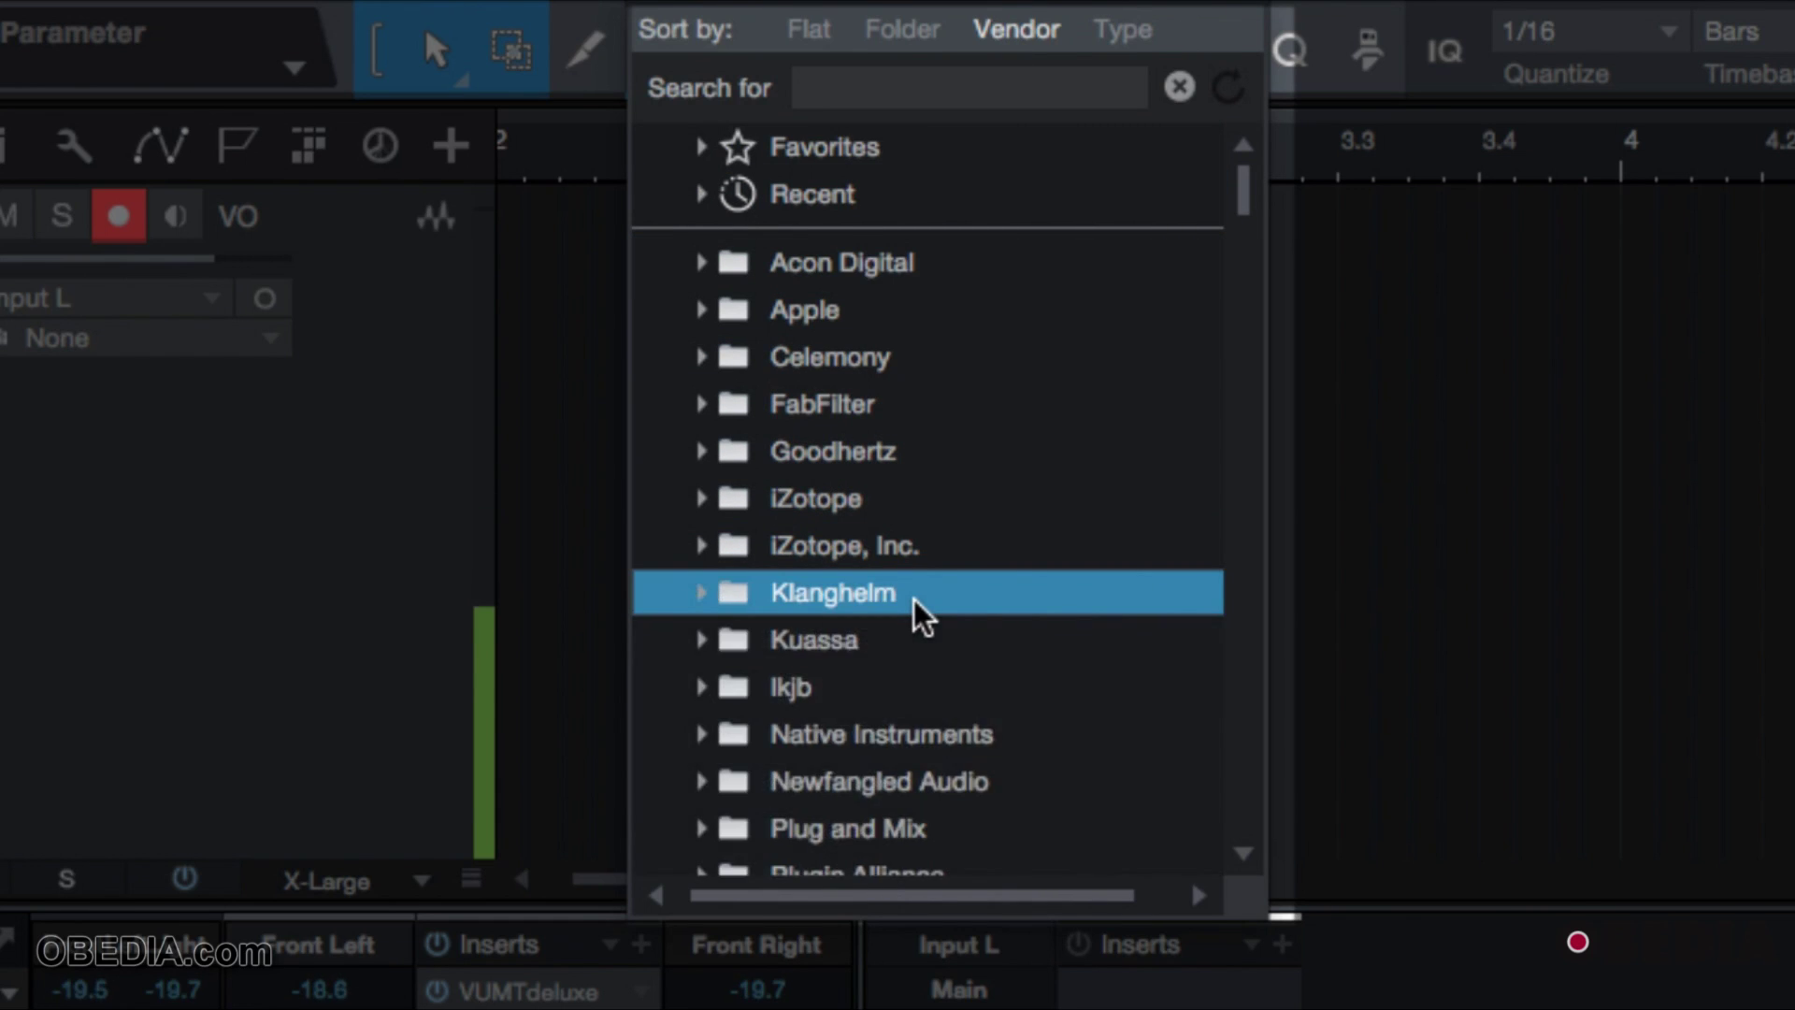
{"action": "left_click", "coordinate": [887, 545]}
{"action": "left_click", "coordinate": [882, 505]}
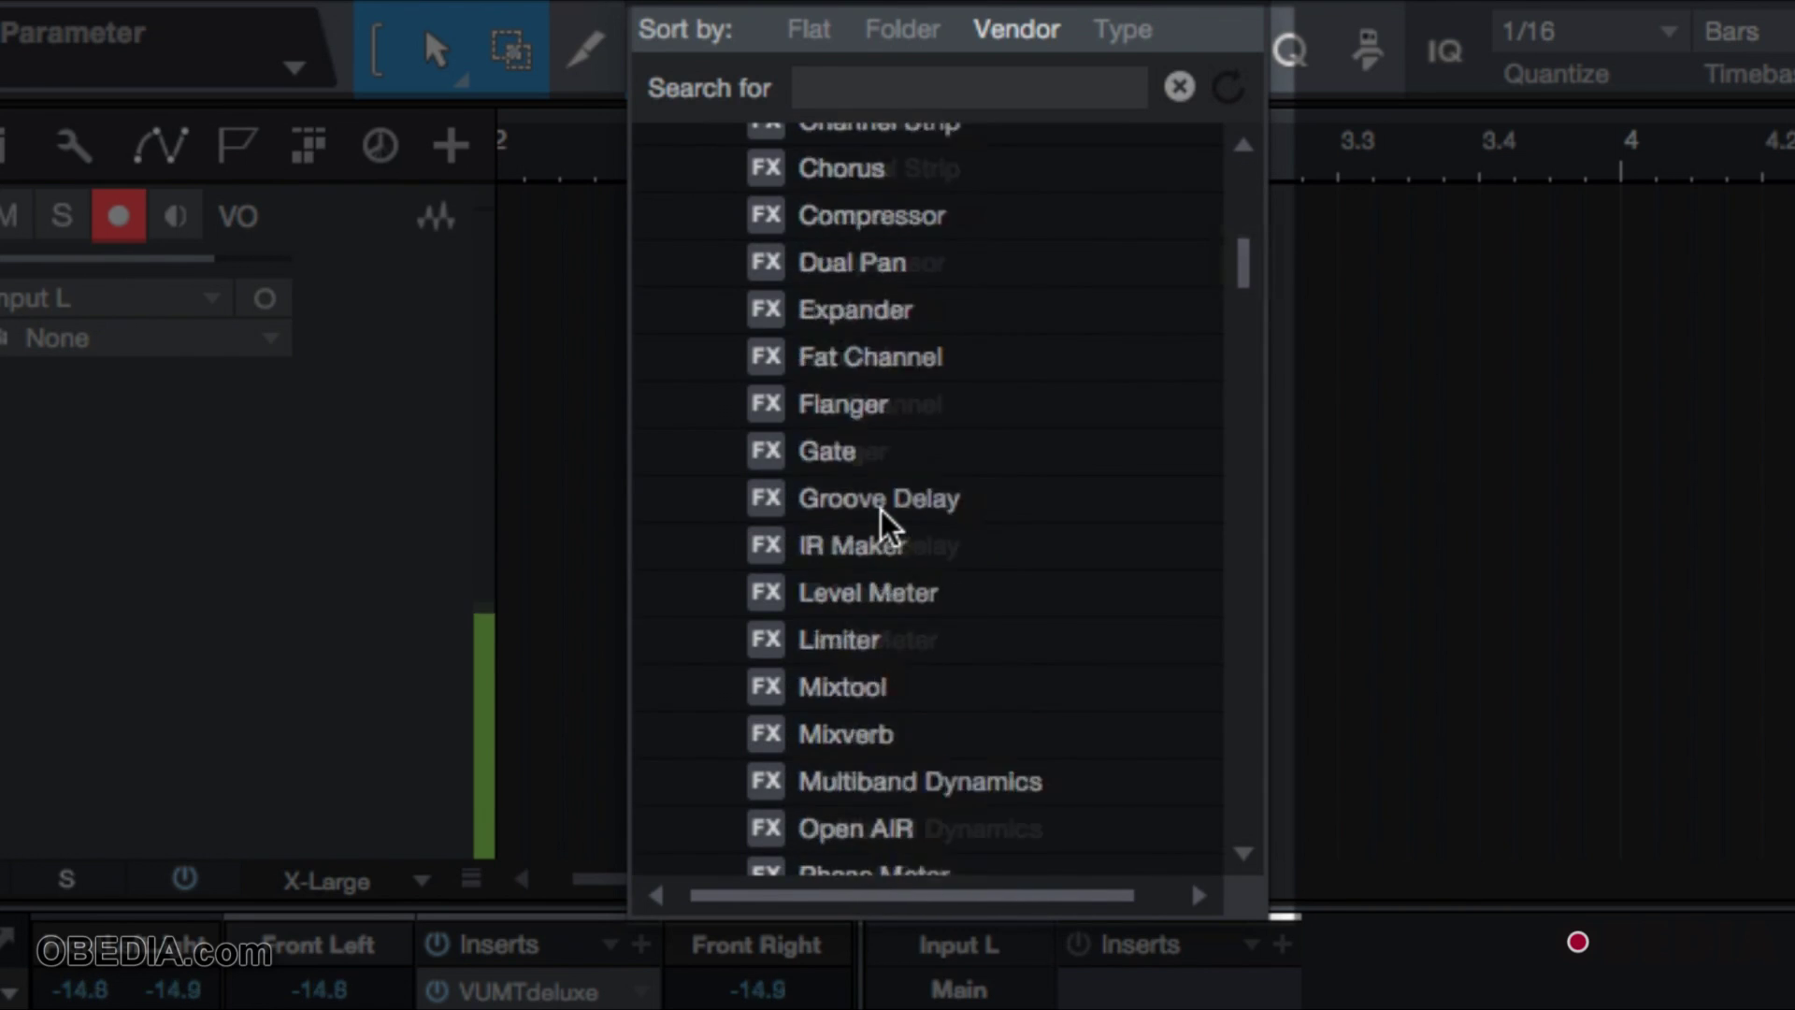
{"action": "scroll", "coordinate": [883, 528], "scroll_direction": "down", "scroll_amount": 20}
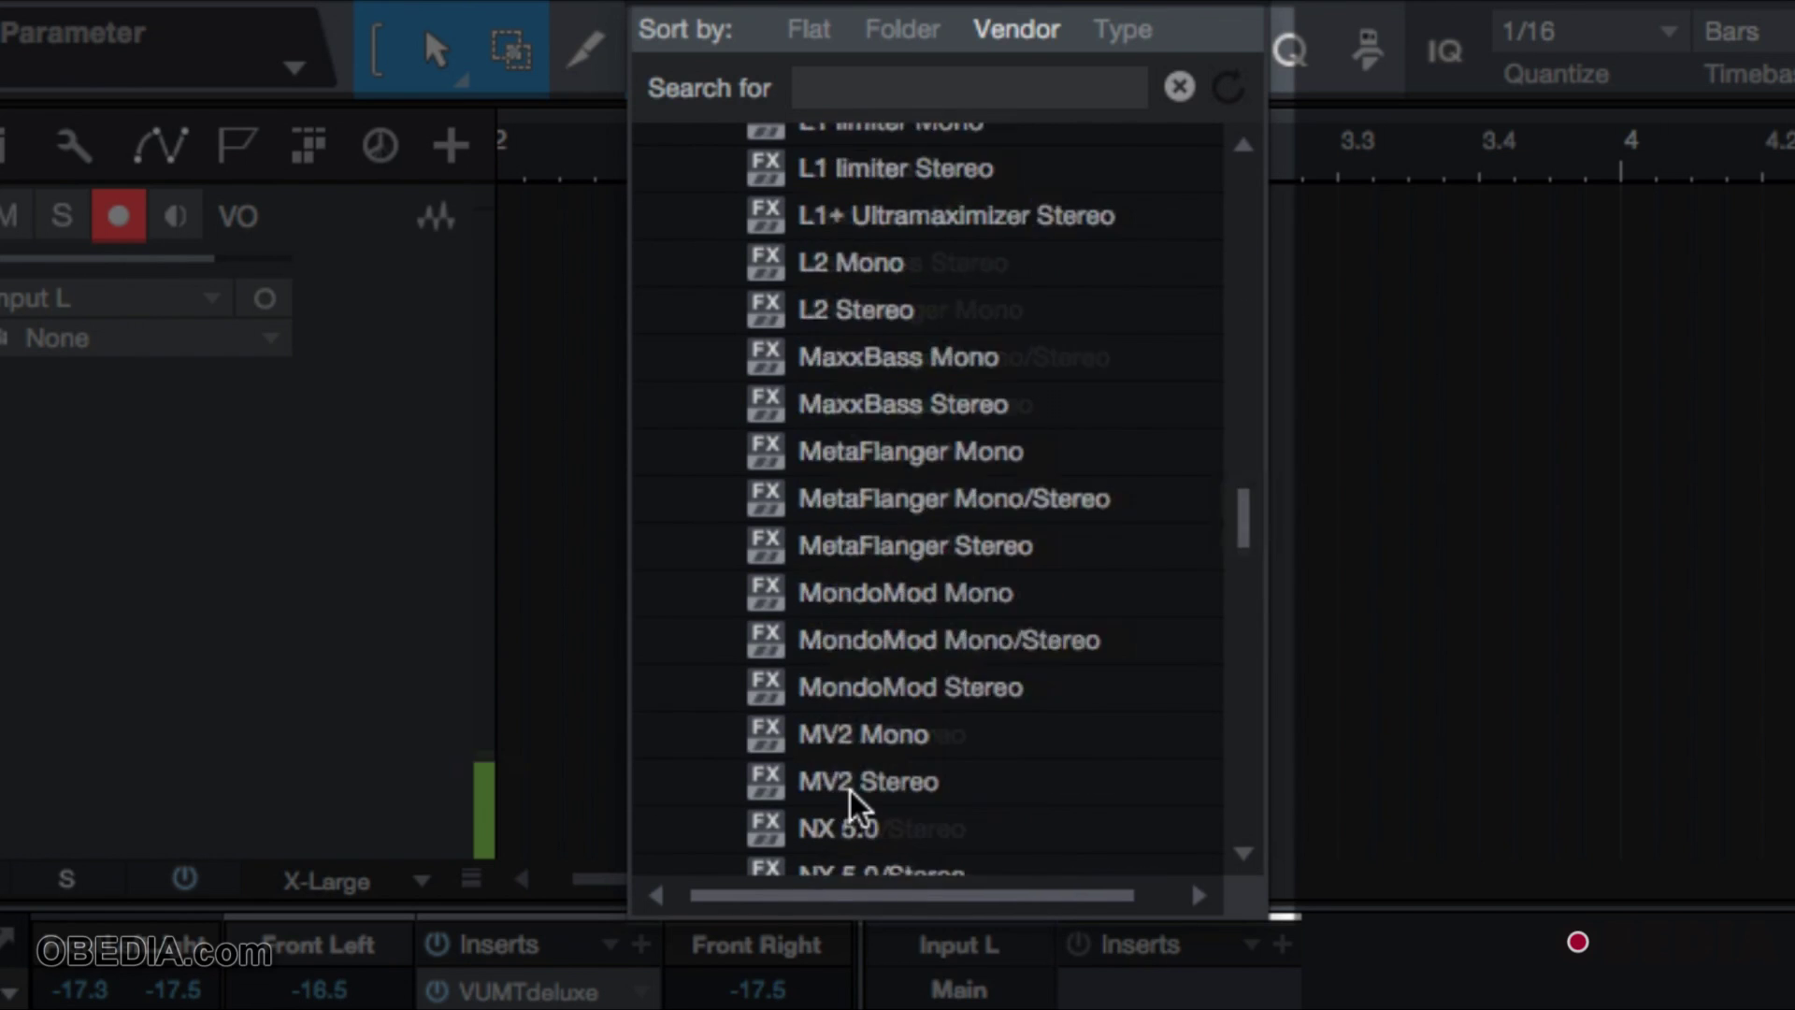
{"action": "scroll", "coordinate": [850, 793], "scroll_direction": "up", "scroll_amount": 10}
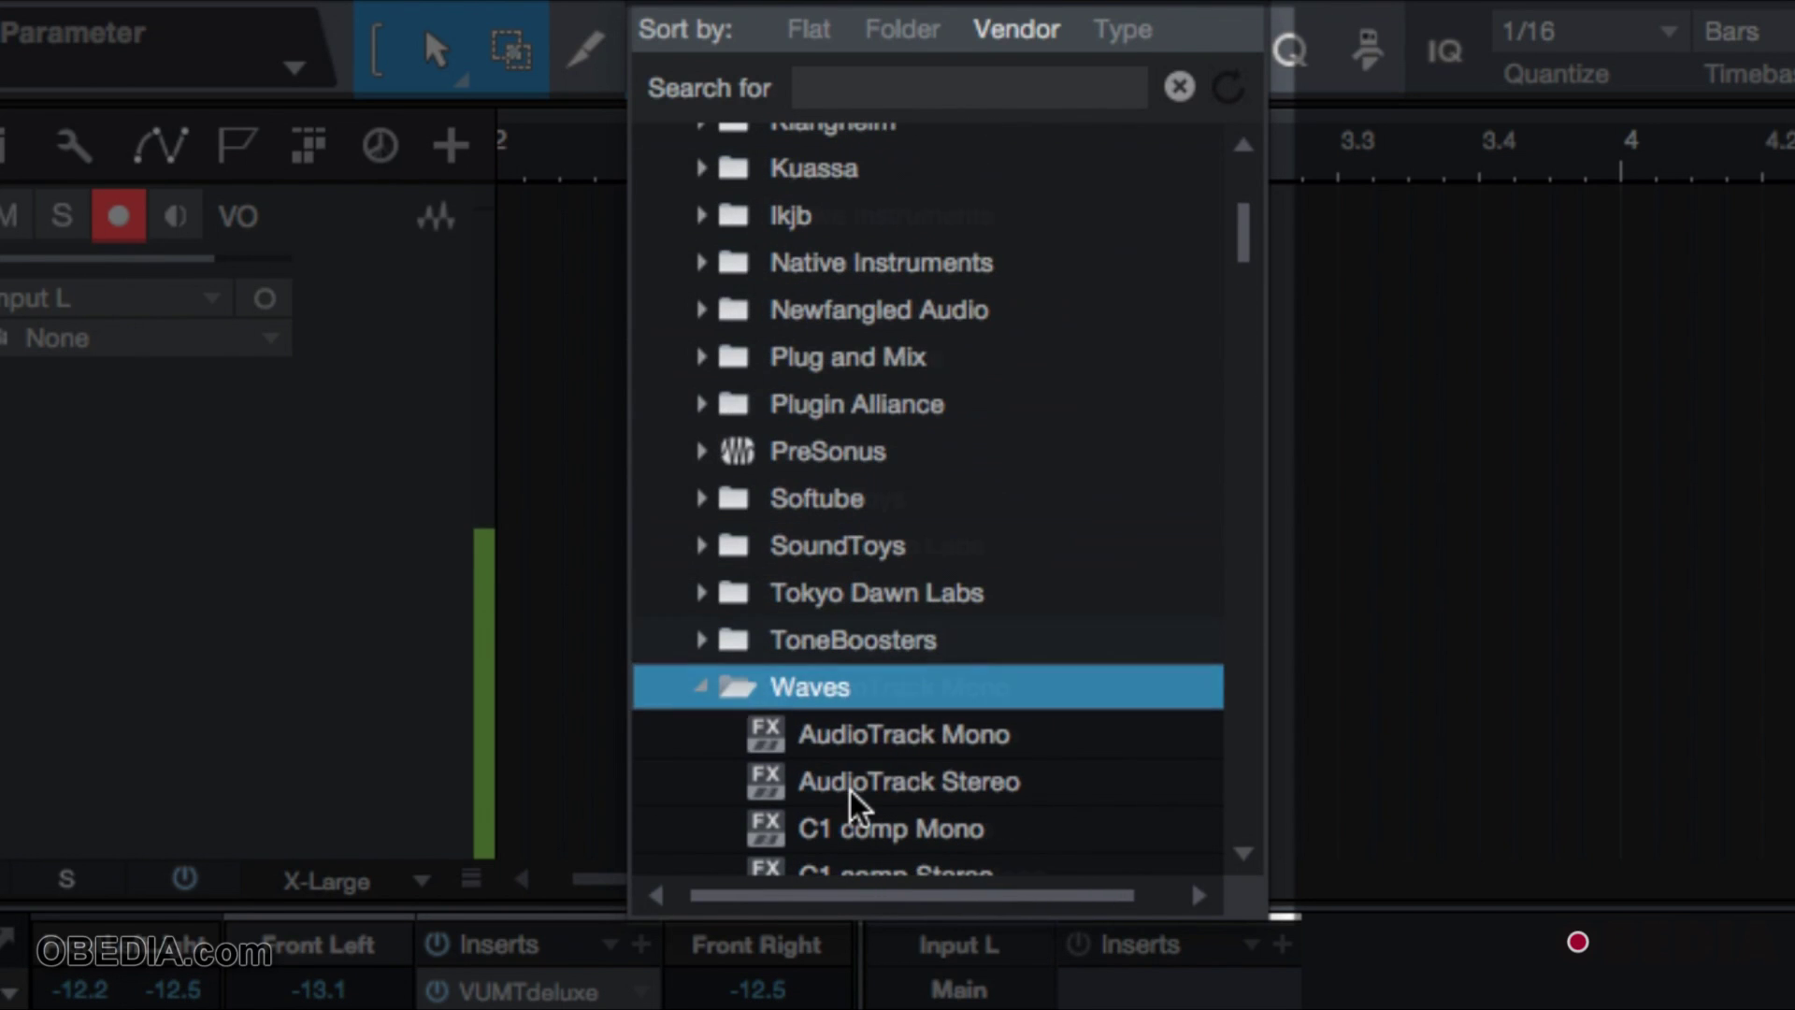
{"action": "left_click", "coordinate": [810, 699]}
{"action": "scroll", "coordinate": [725, 692], "scroll_direction": "up", "scroll_amount": 3}
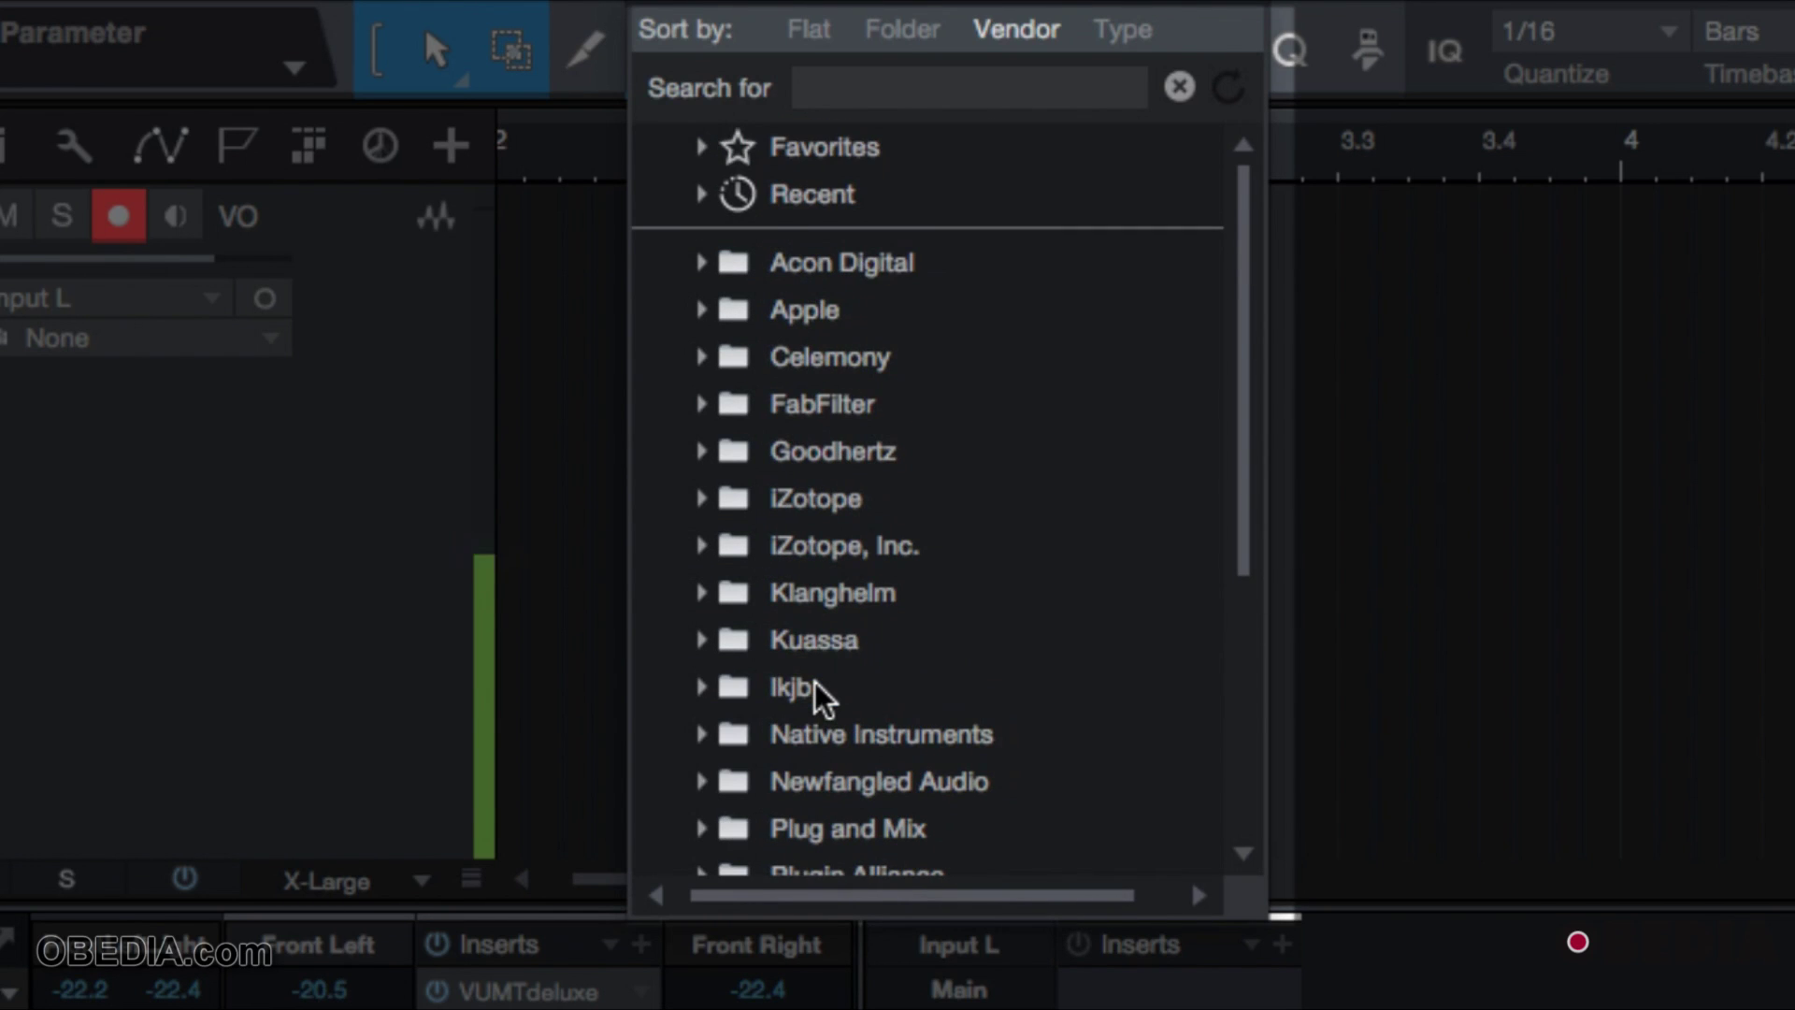
{"action": "scroll", "coordinate": [835, 559], "scroll_direction": "down", "scroll_amount": 3}
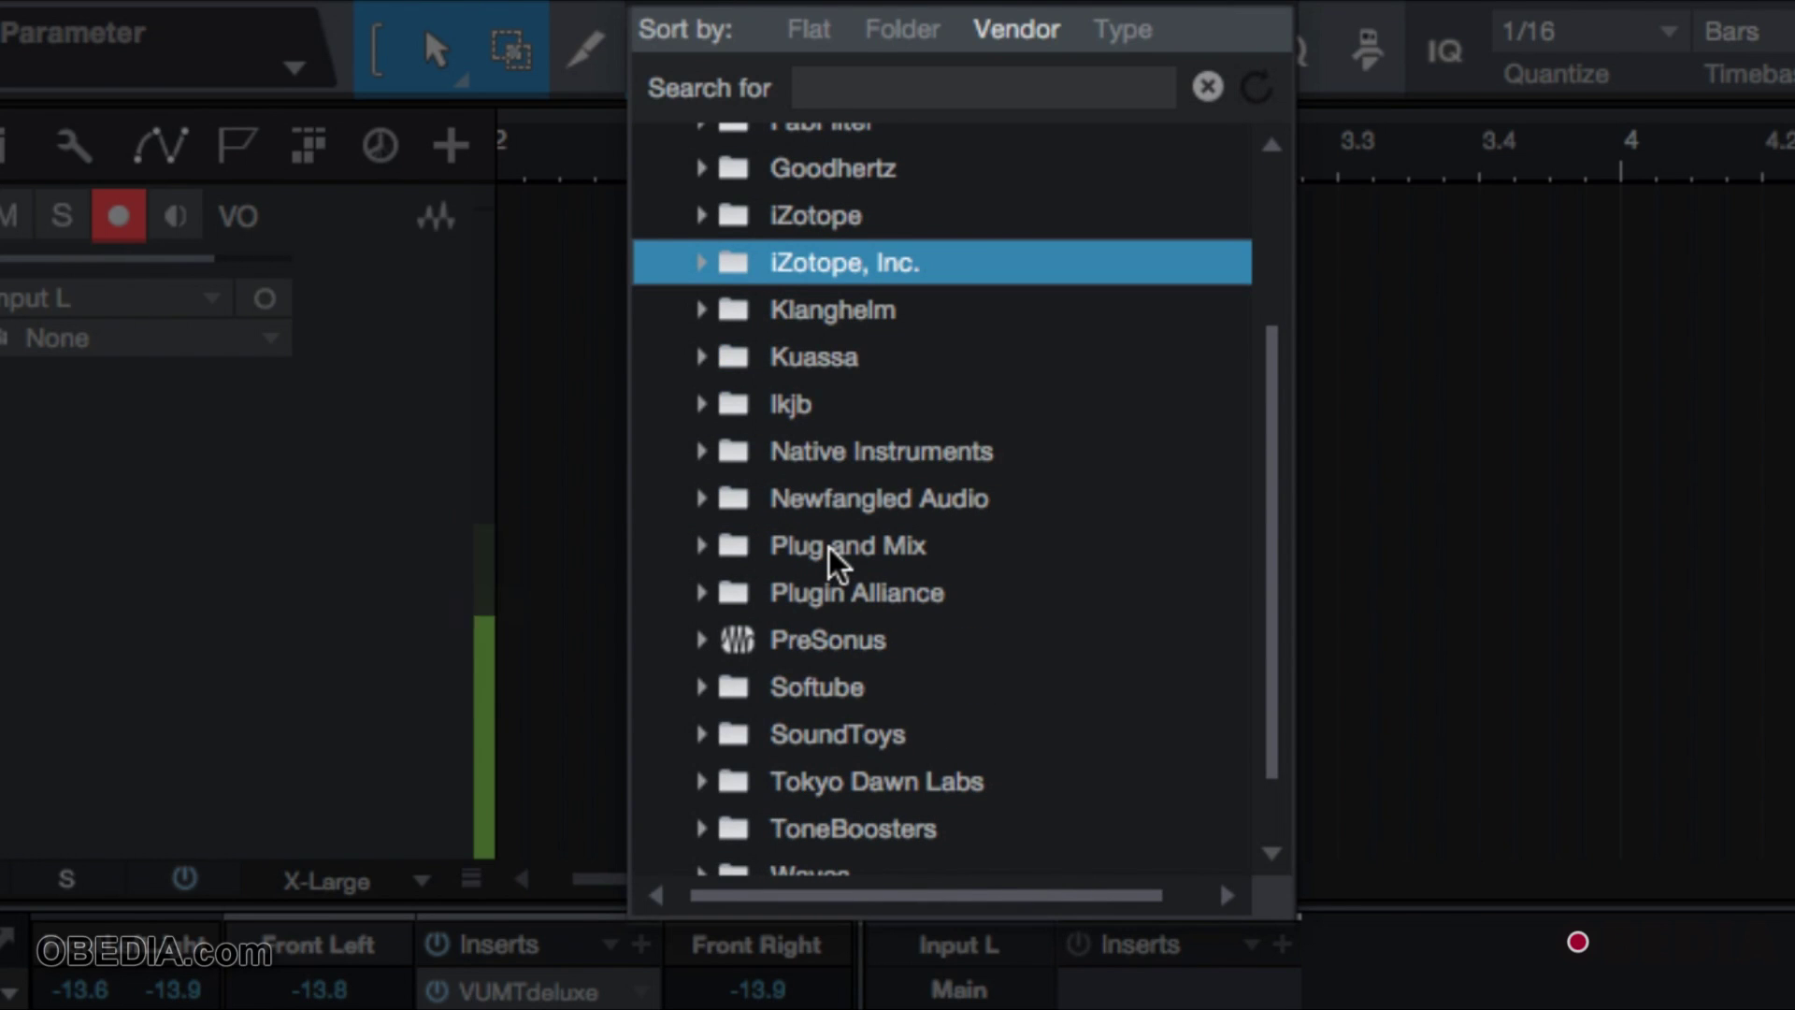
{"action": "left_click", "coordinate": [883, 644]}
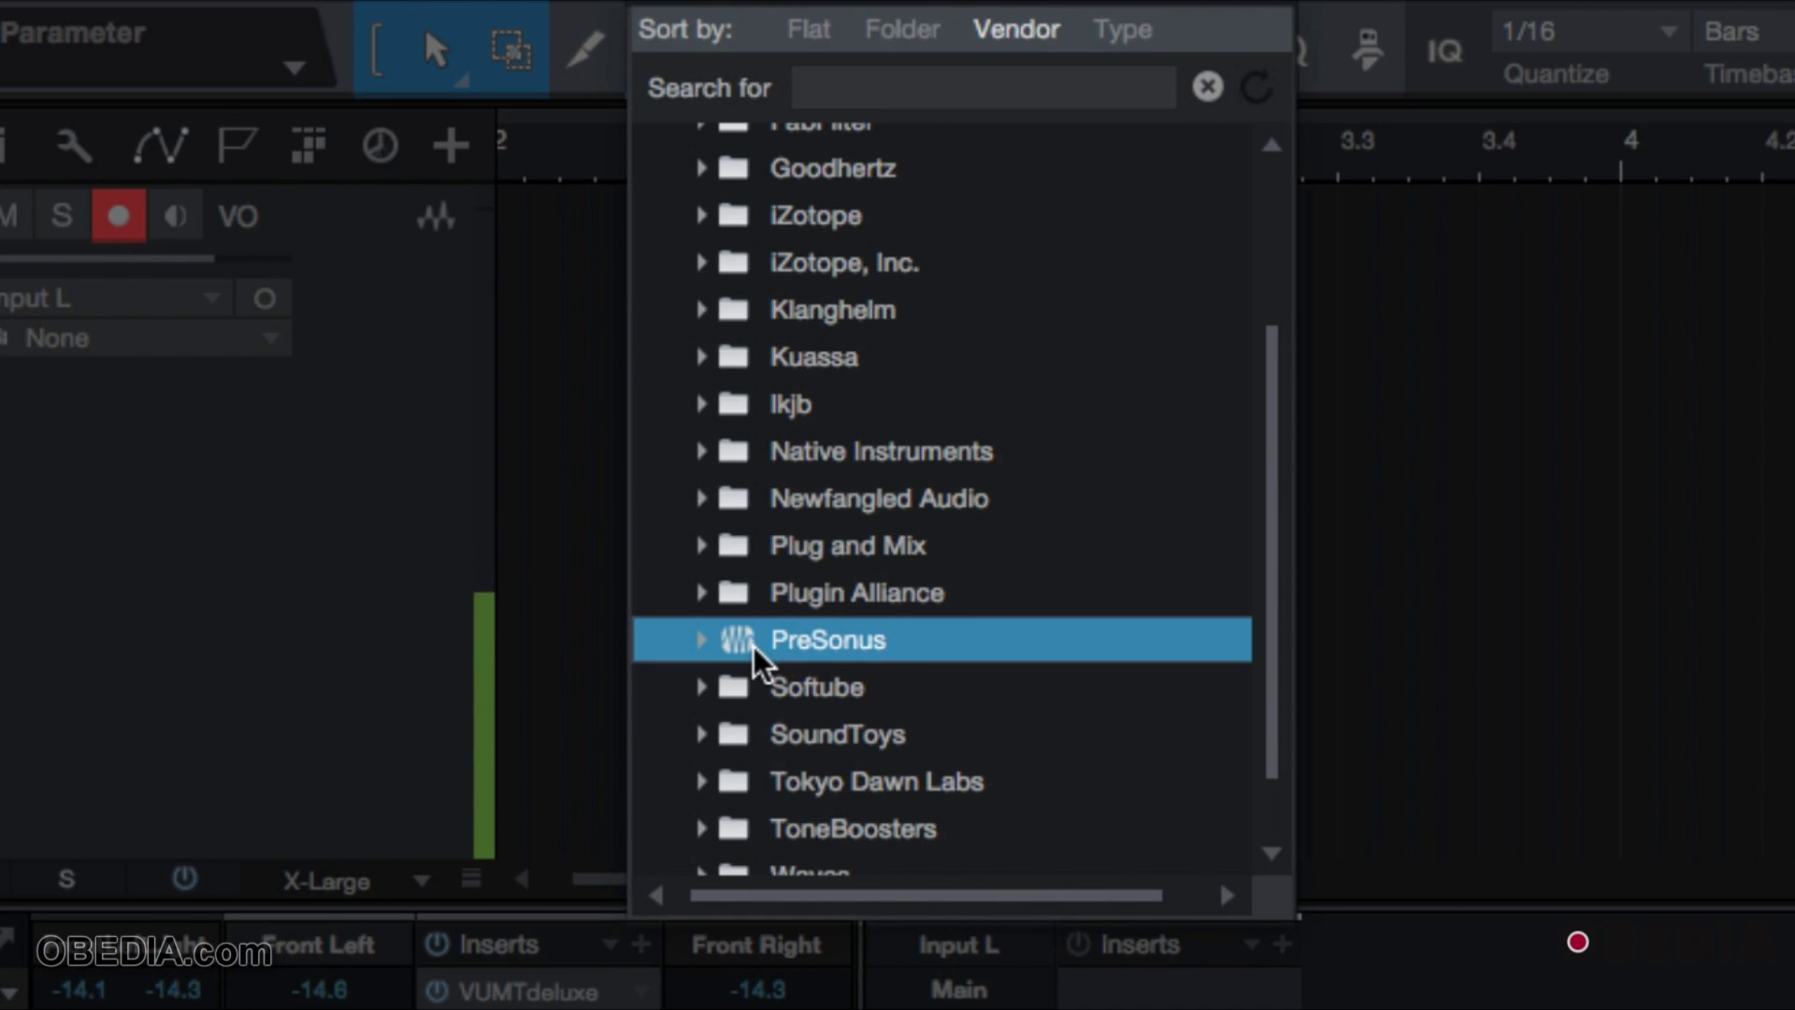
{"action": "double_click", "coordinate": [830, 654]}
{"action": "scroll", "coordinate": [945, 689], "scroll_direction": "down", "scroll_amount": 4}
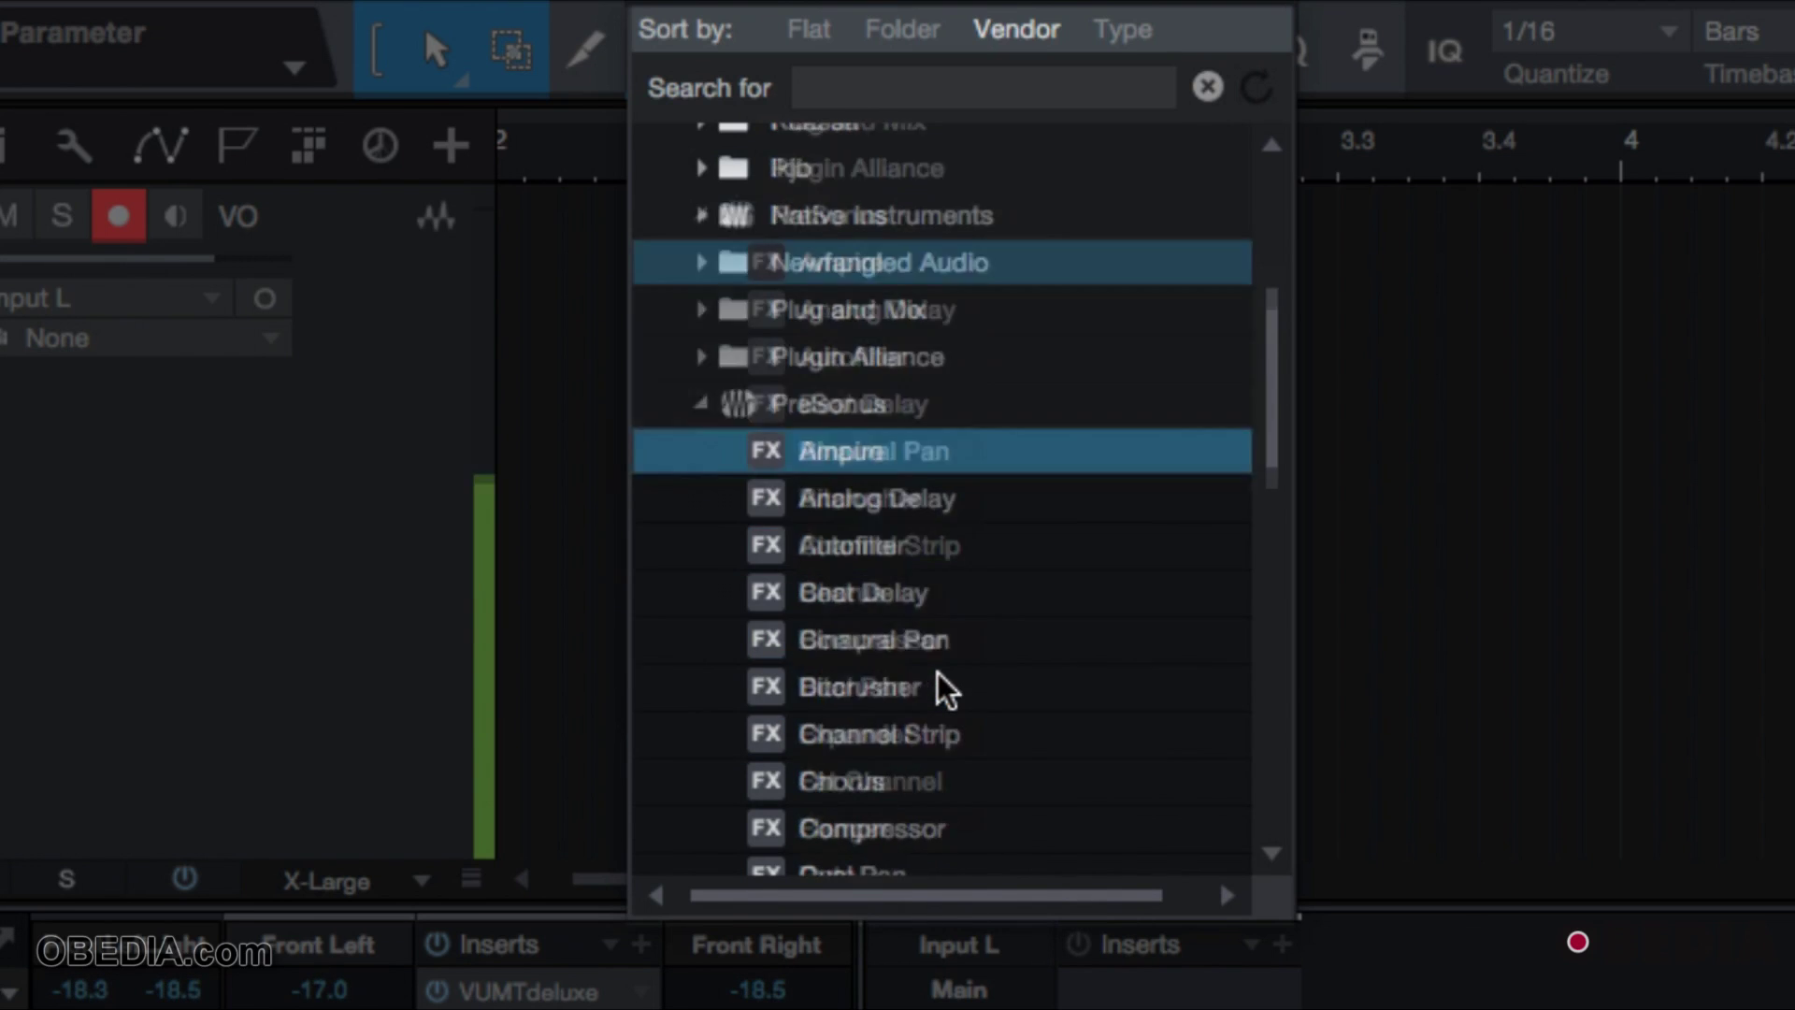
{"action": "left_click", "coordinate": [908, 542]}
{"action": "left_click", "coordinate": [897, 598]}
{"action": "left_click", "coordinate": [885, 502]}
{"action": "scroll", "coordinate": [885, 508], "scroll_direction": "up", "scroll_amount": 3}
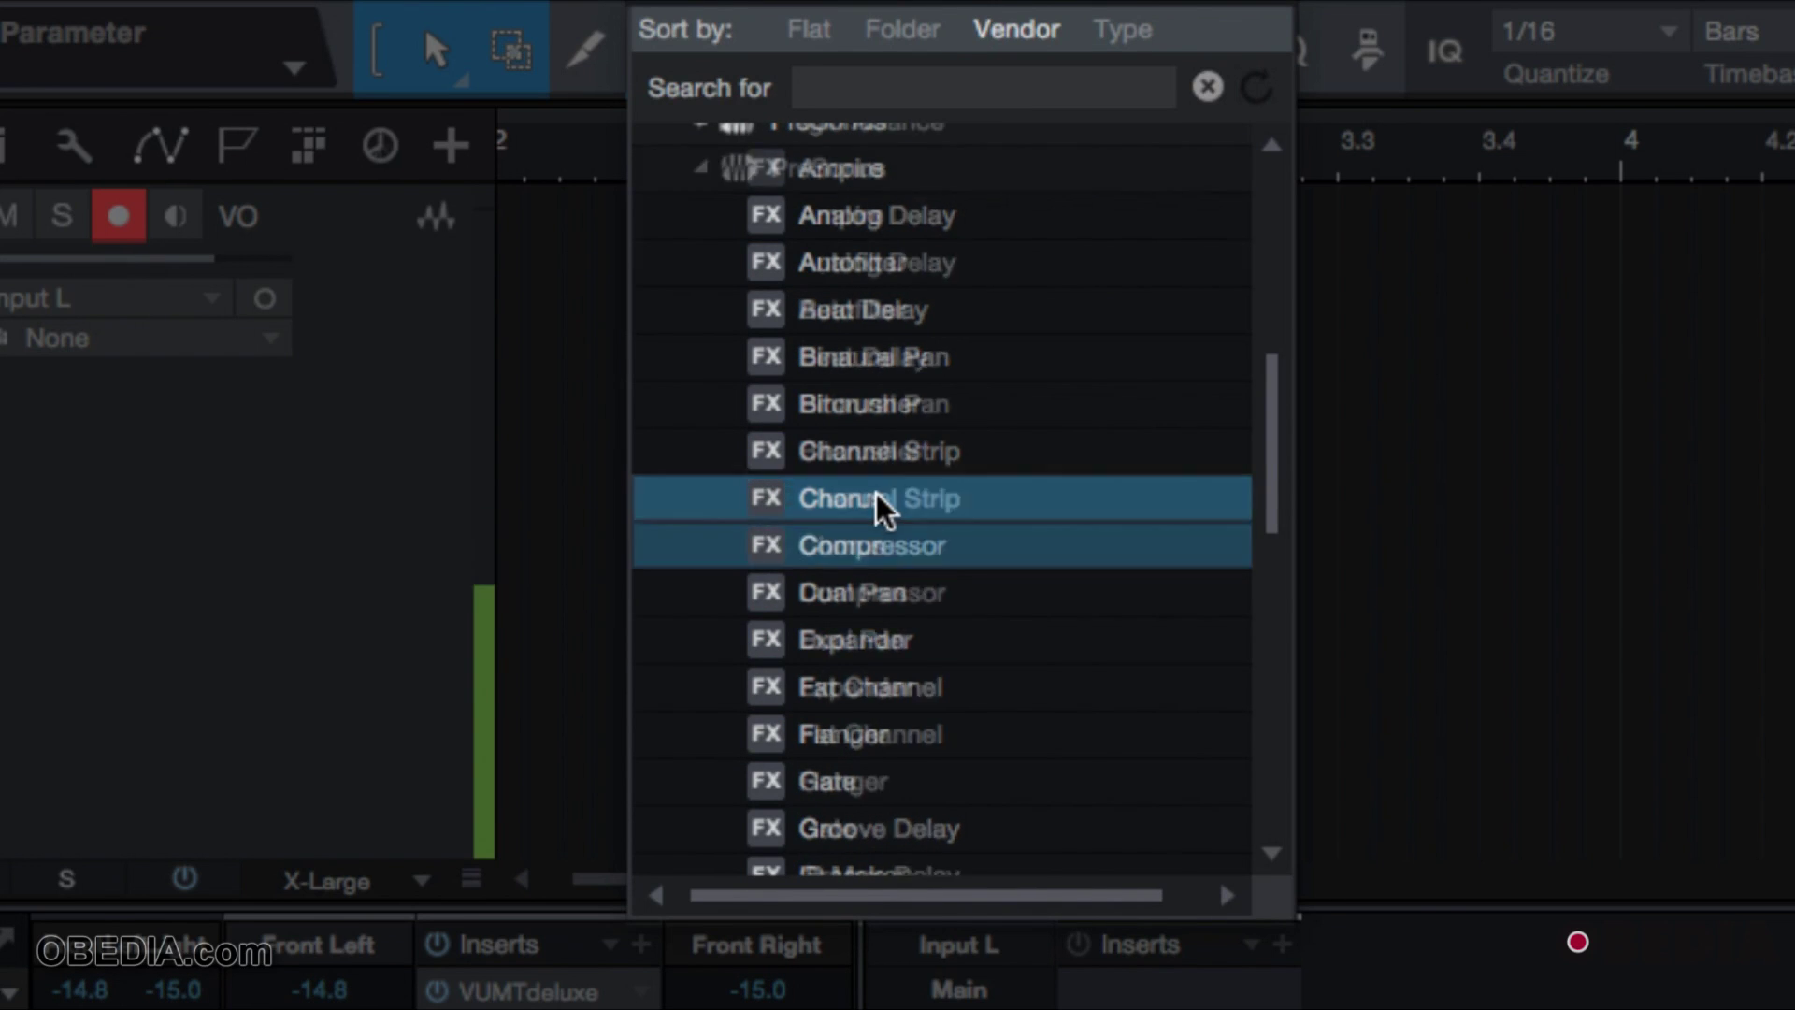
{"action": "double_click", "coordinate": [728, 409]}
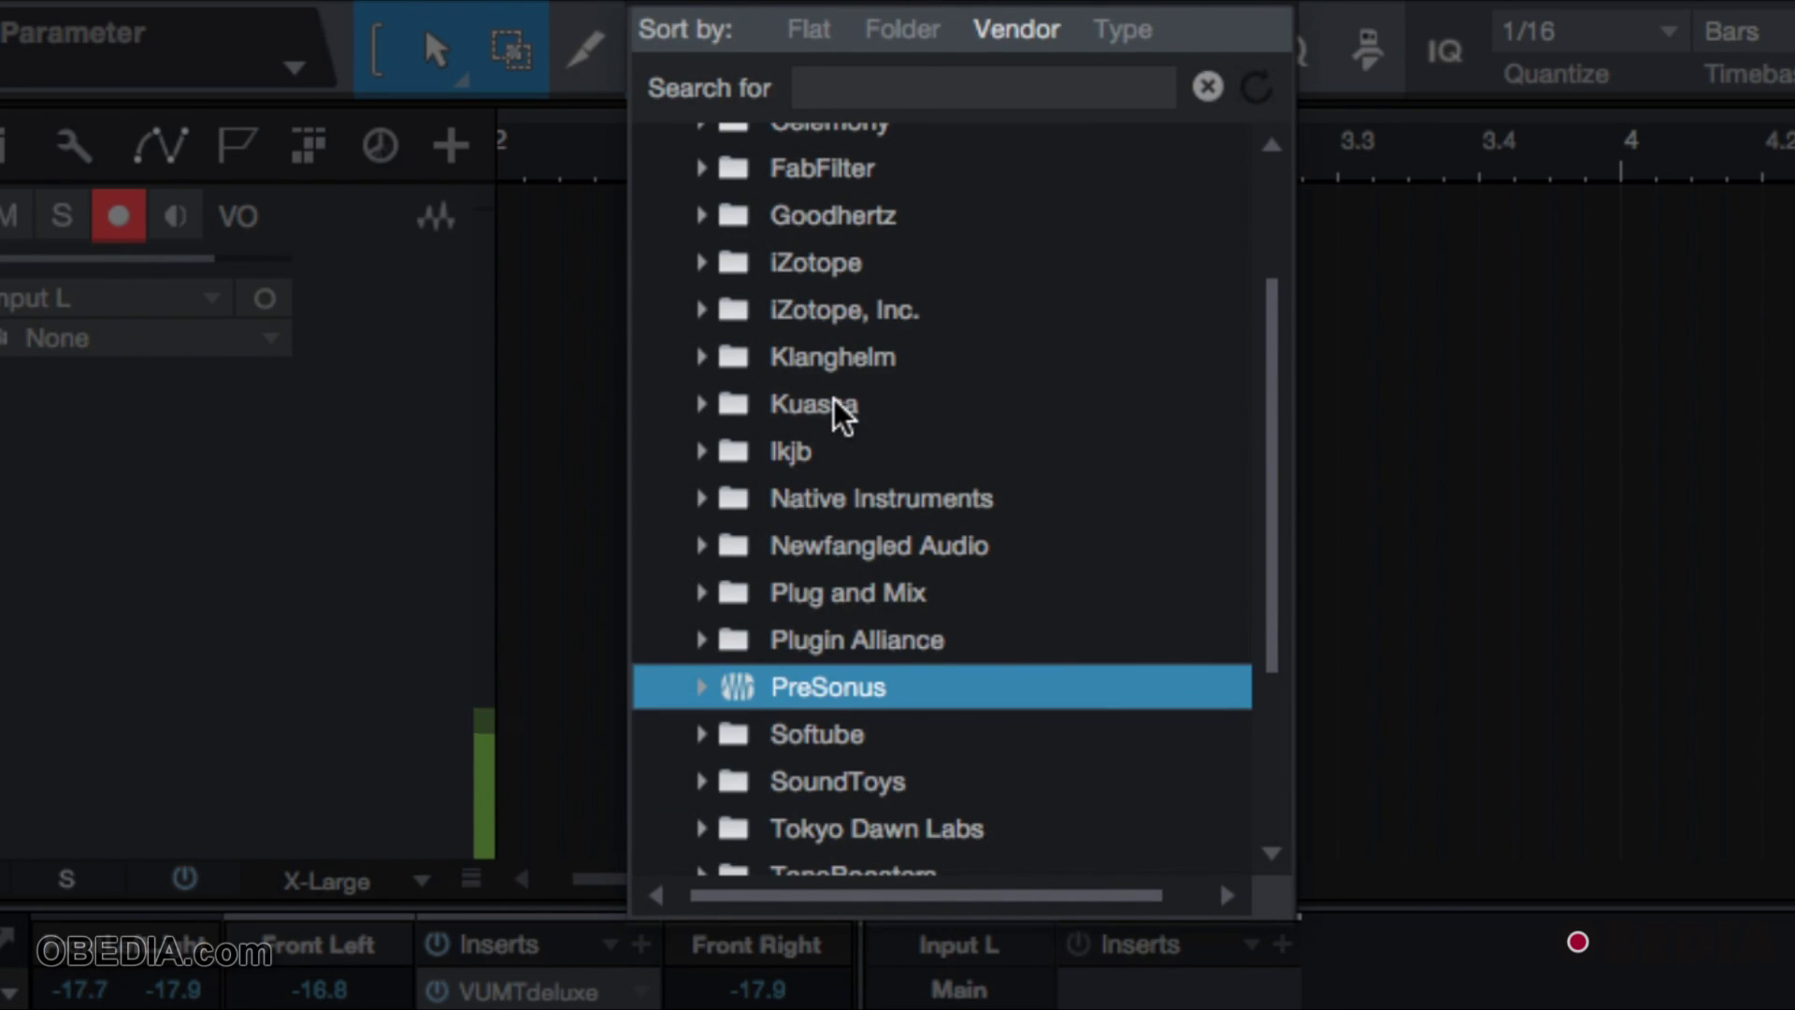
{"action": "scroll", "coordinate": [841, 416], "scroll_direction": "up", "scroll_amount": 2}
{"action": "left_click", "coordinate": [828, 271]}
{"action": "left_click", "coordinate": [846, 510]}
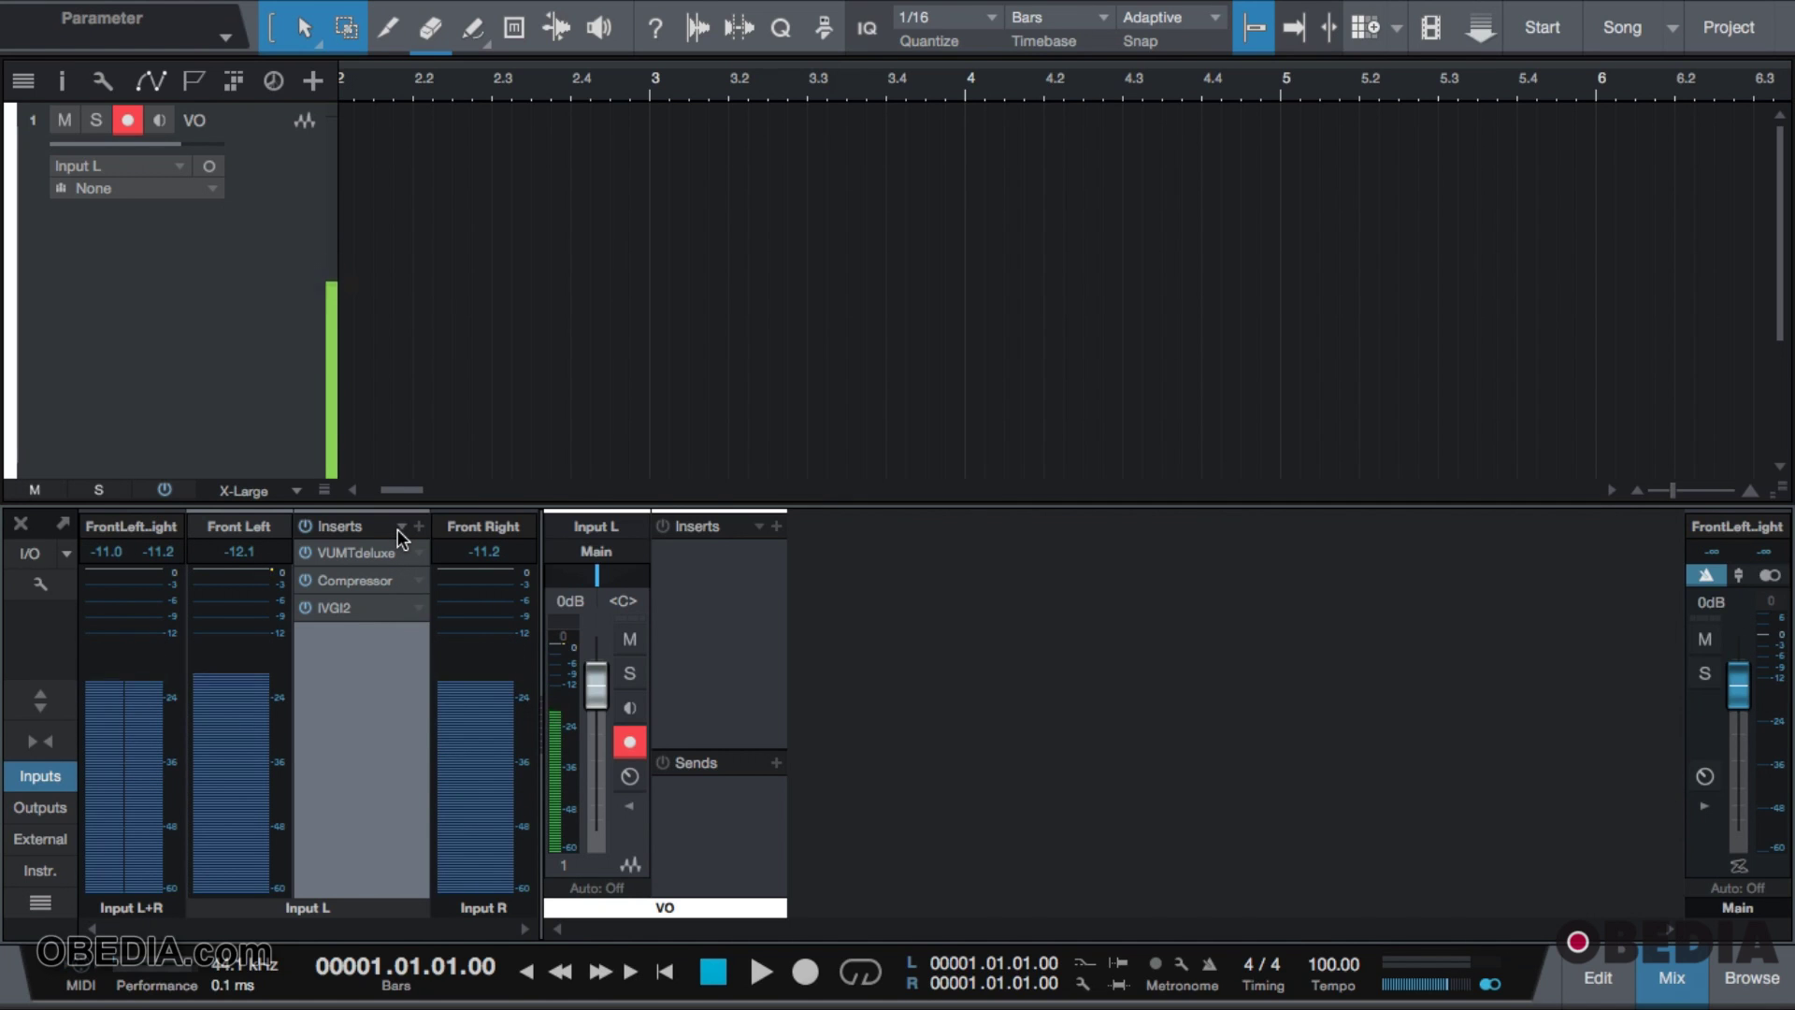
Step: Load the Recording FX chain (VUMTdeluxe, Compressor, IVGI2) onto the Input L inserts
{"action": "left_click", "coordinate": [398, 529]}
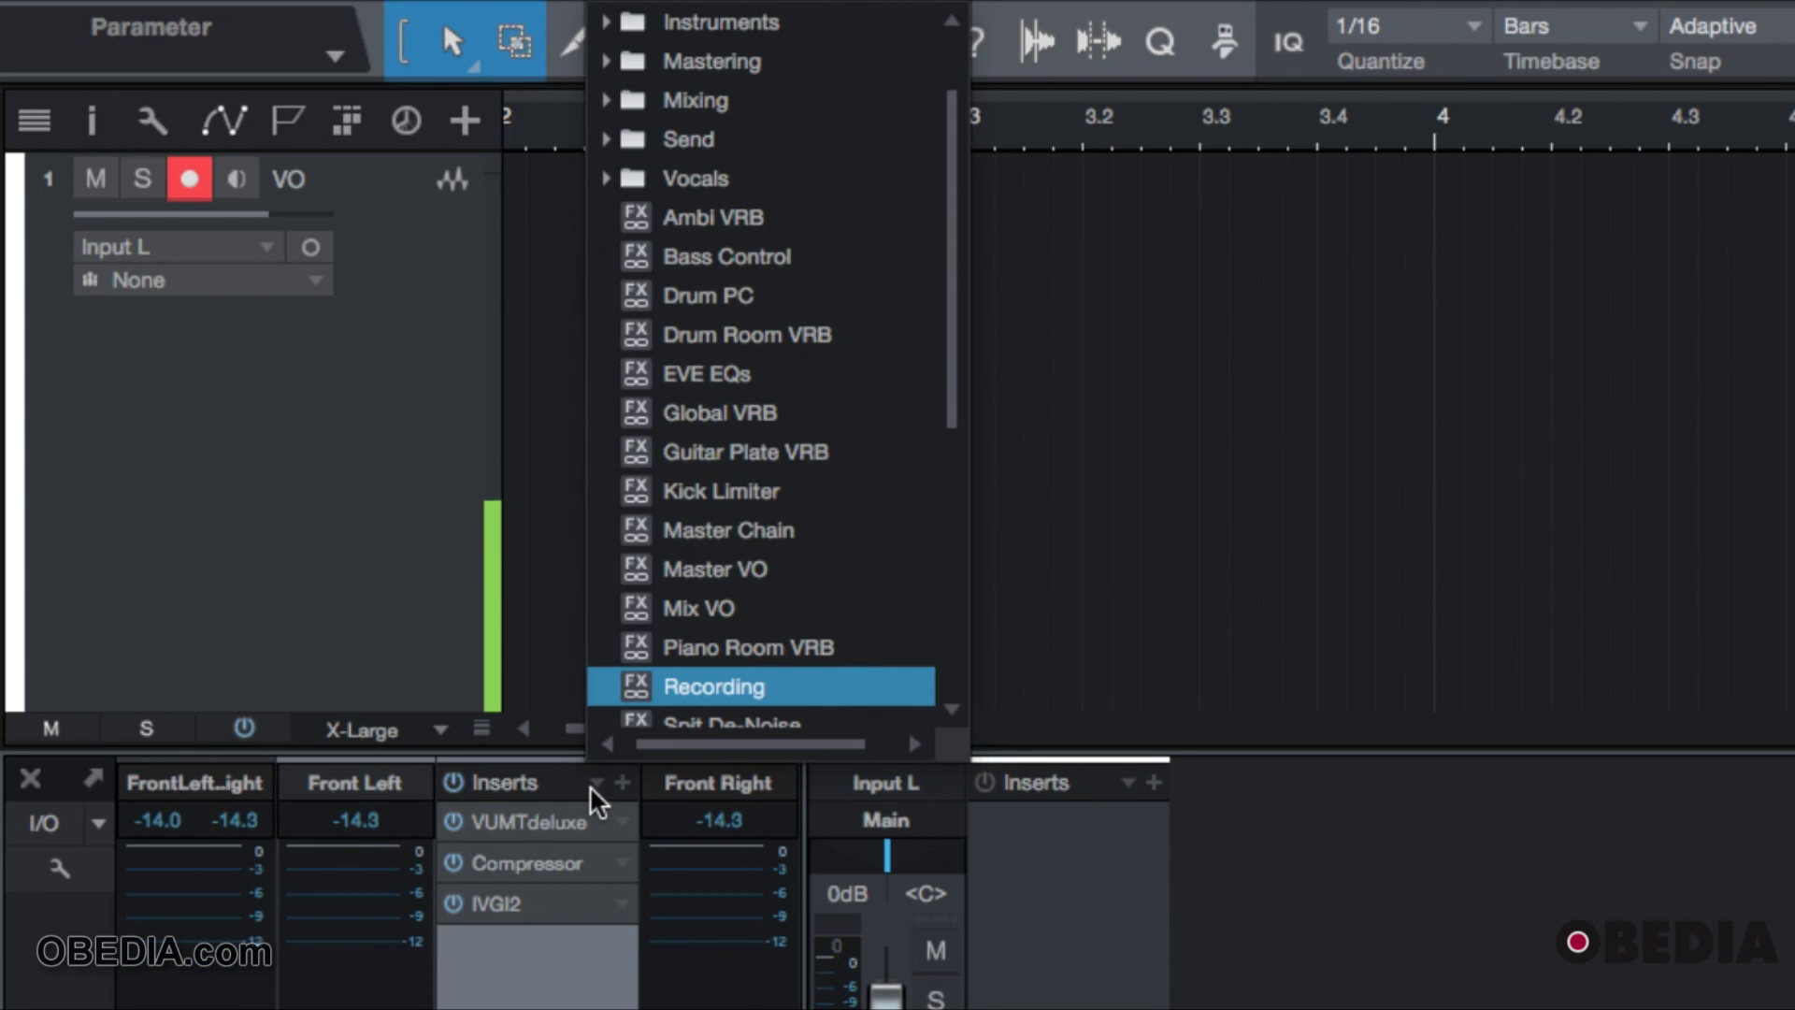
{"action": "left_click", "coordinate": [622, 687]}
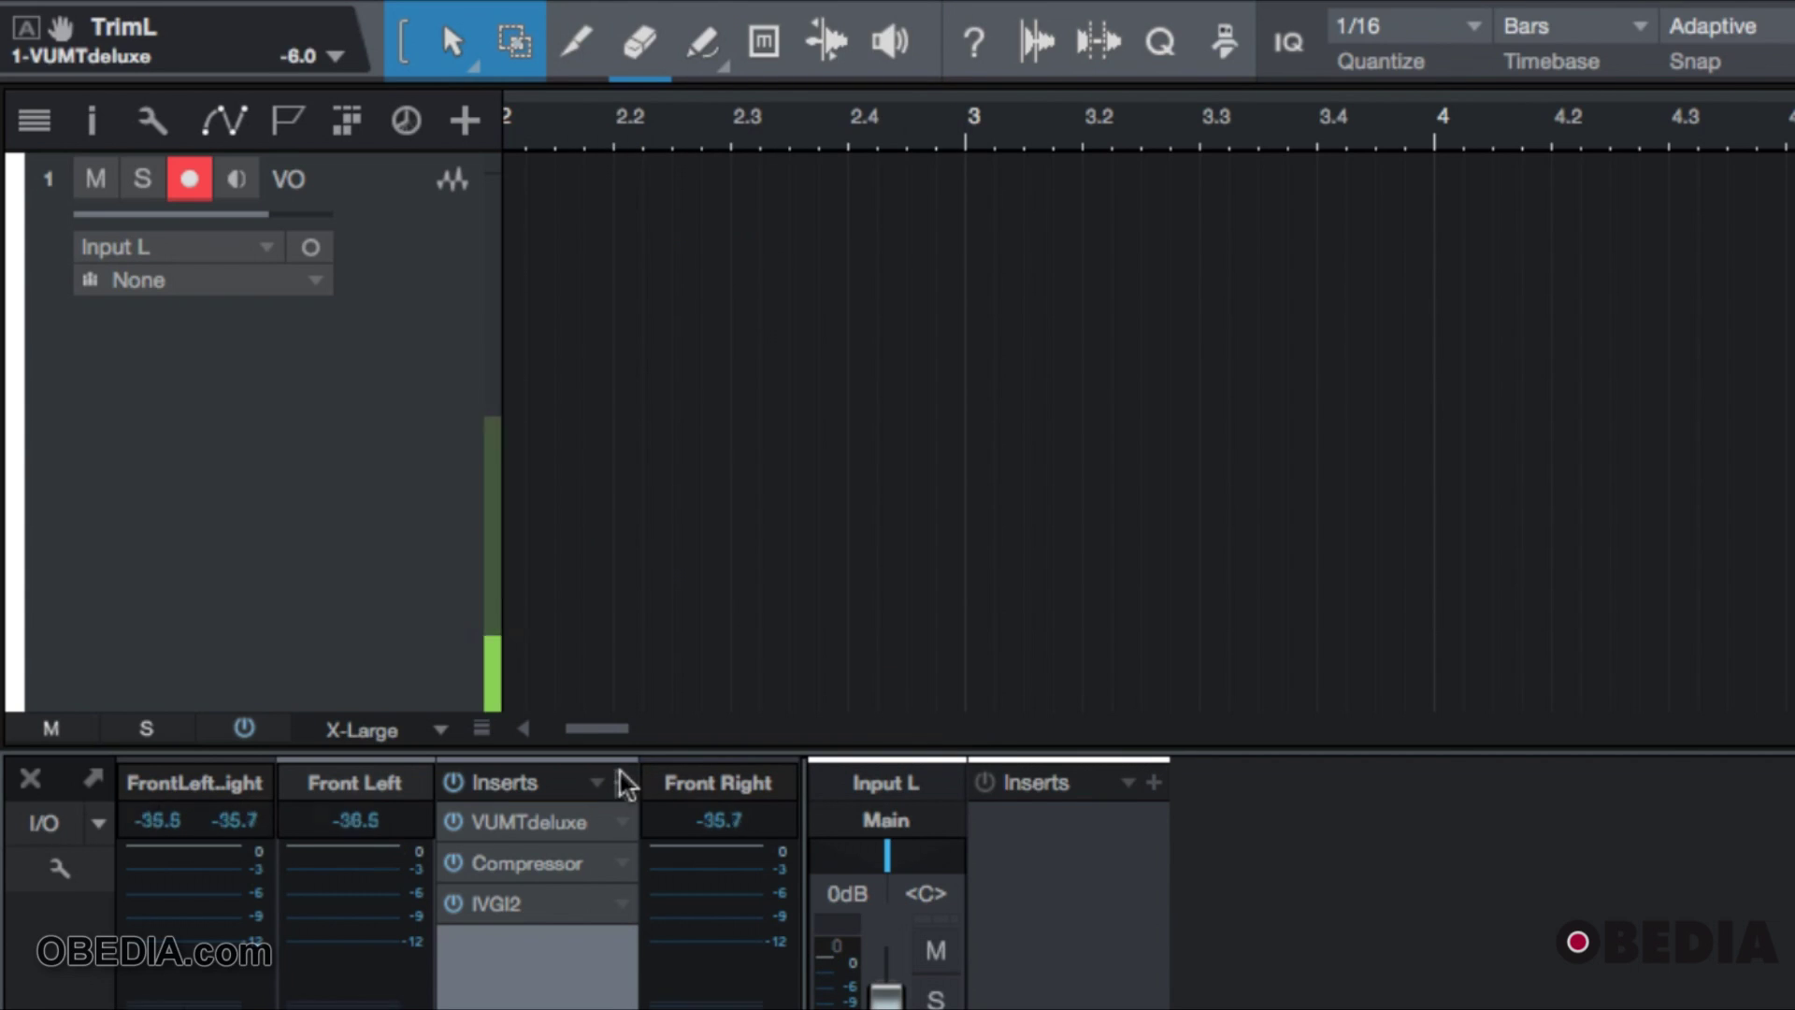
{"action": "left_click", "coordinate": [603, 784]}
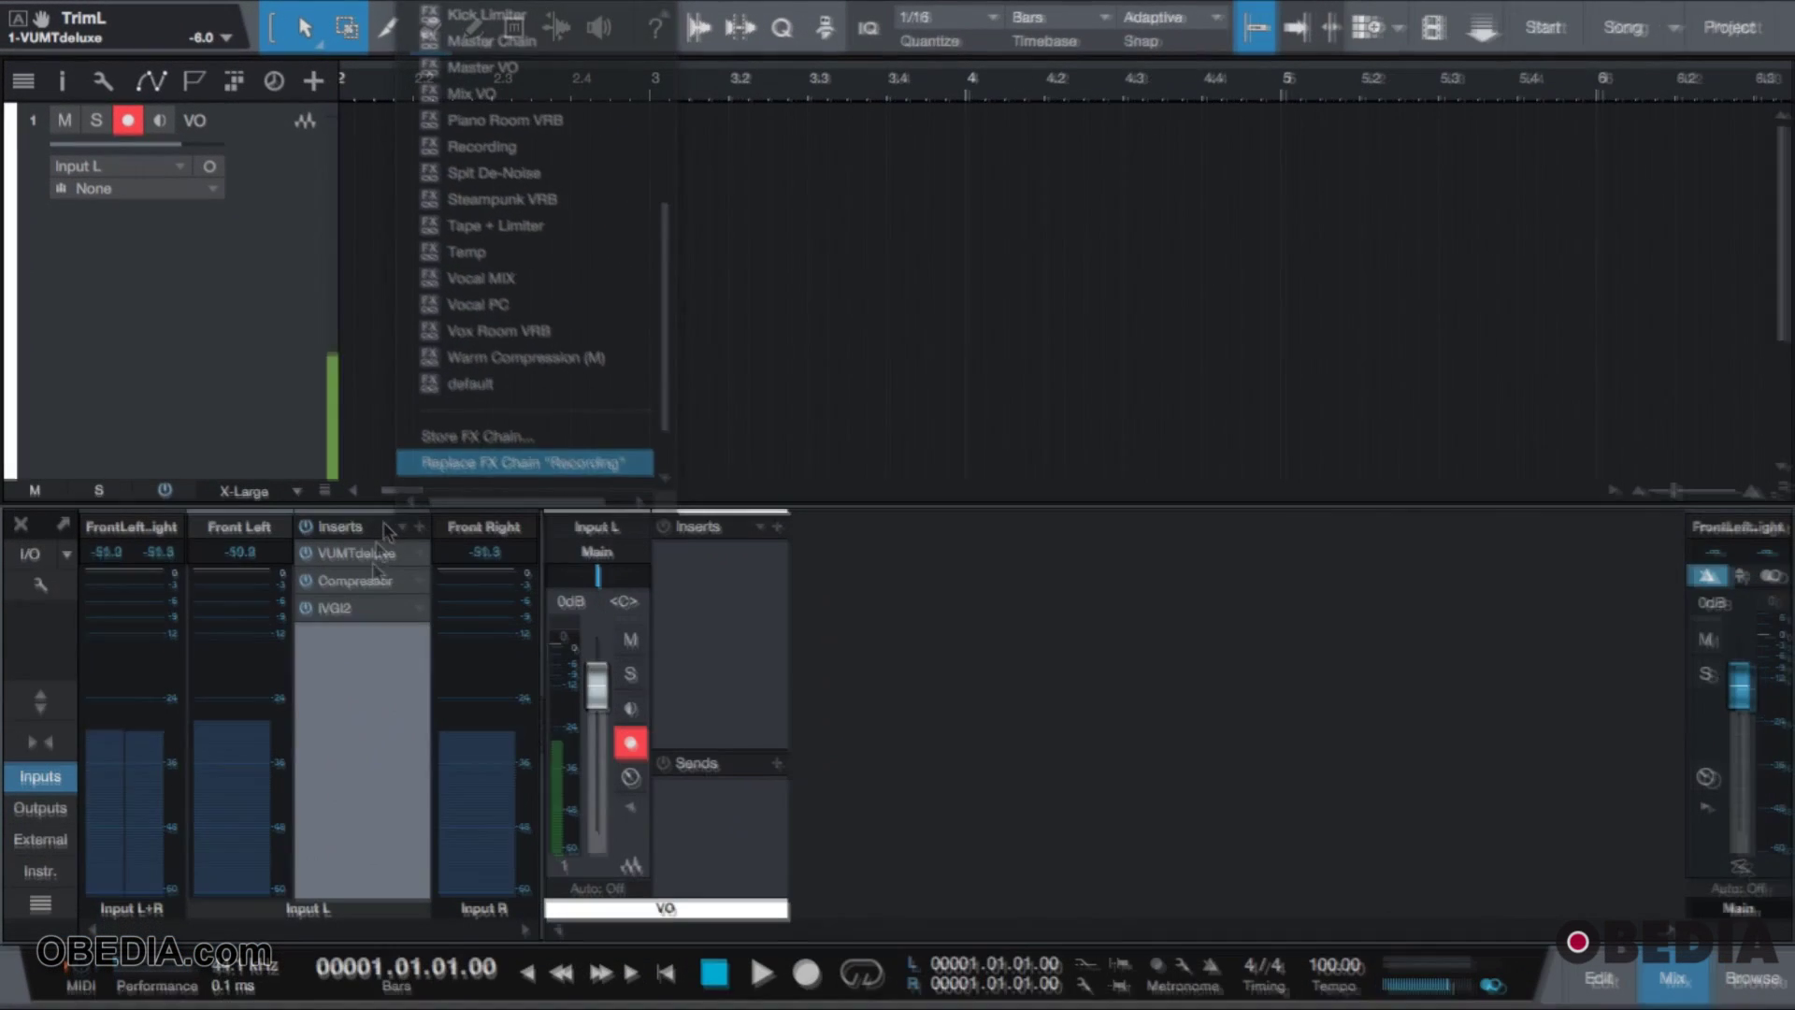
{"action": "left_click", "coordinate": [583, 794]}
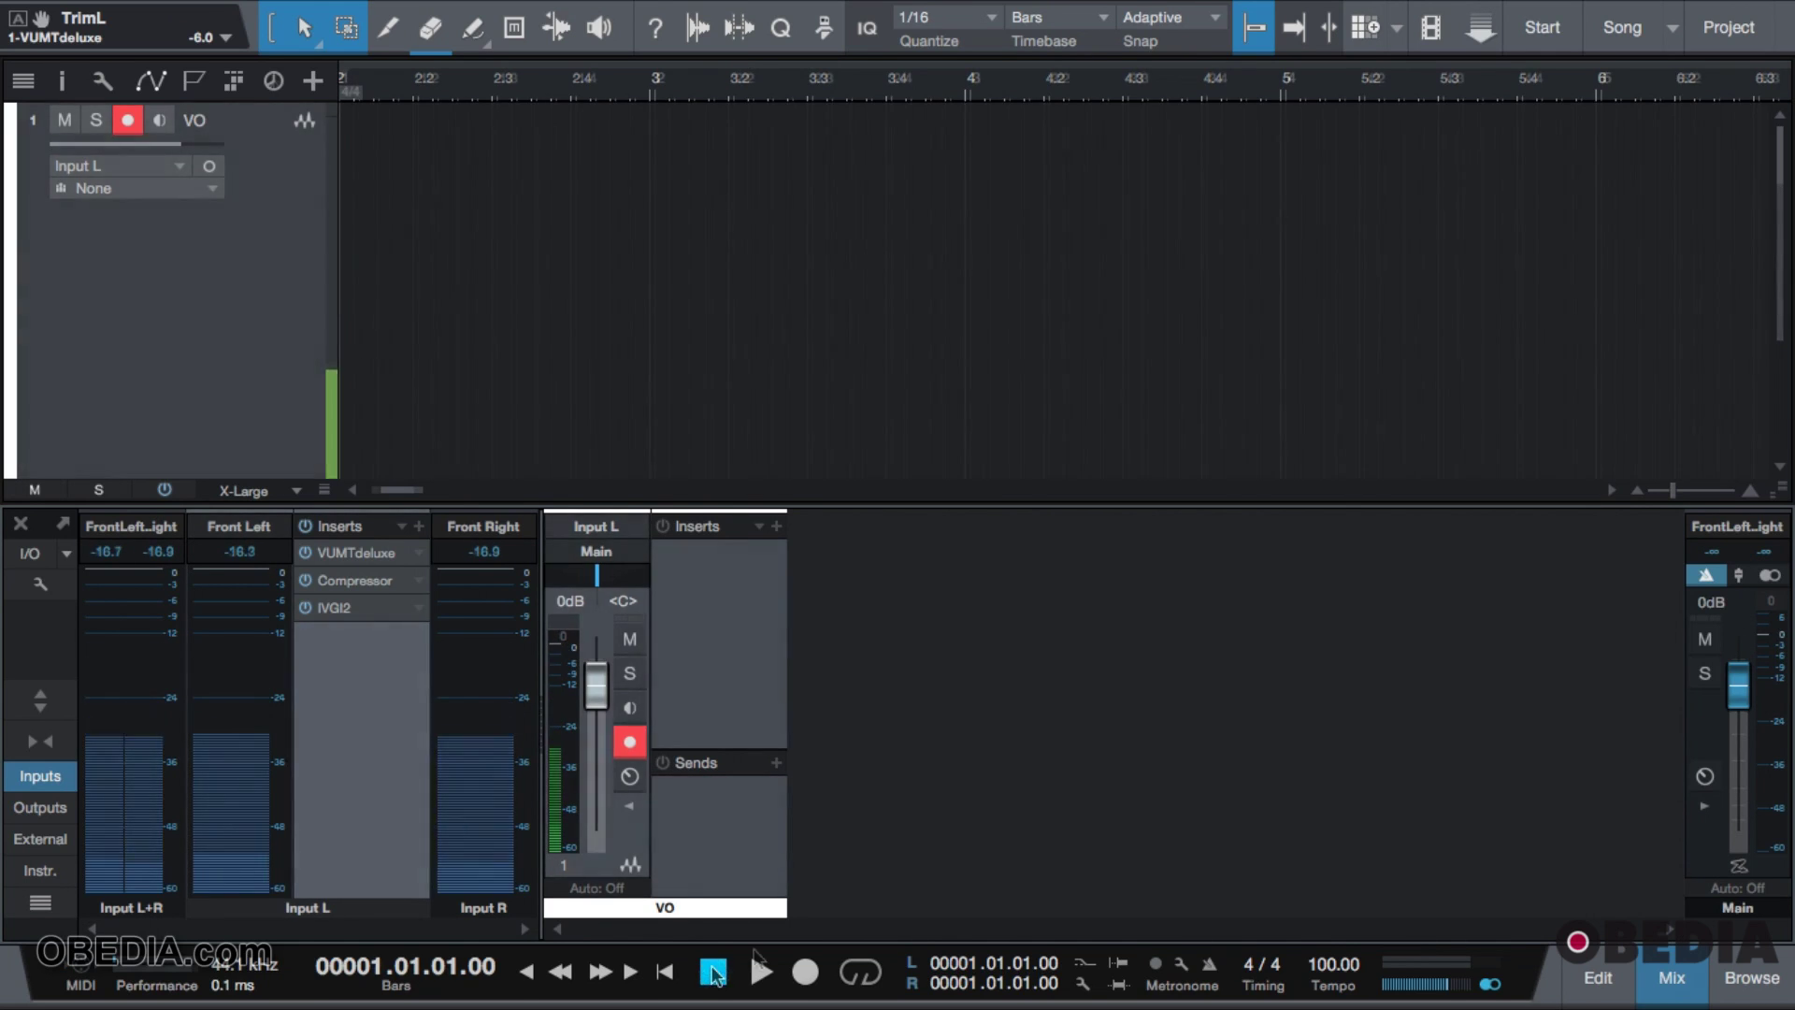
Step: Record a spoken take, VO(15), on the VO track and play it back once
{"action": "left_click", "coordinate": [805, 973]}
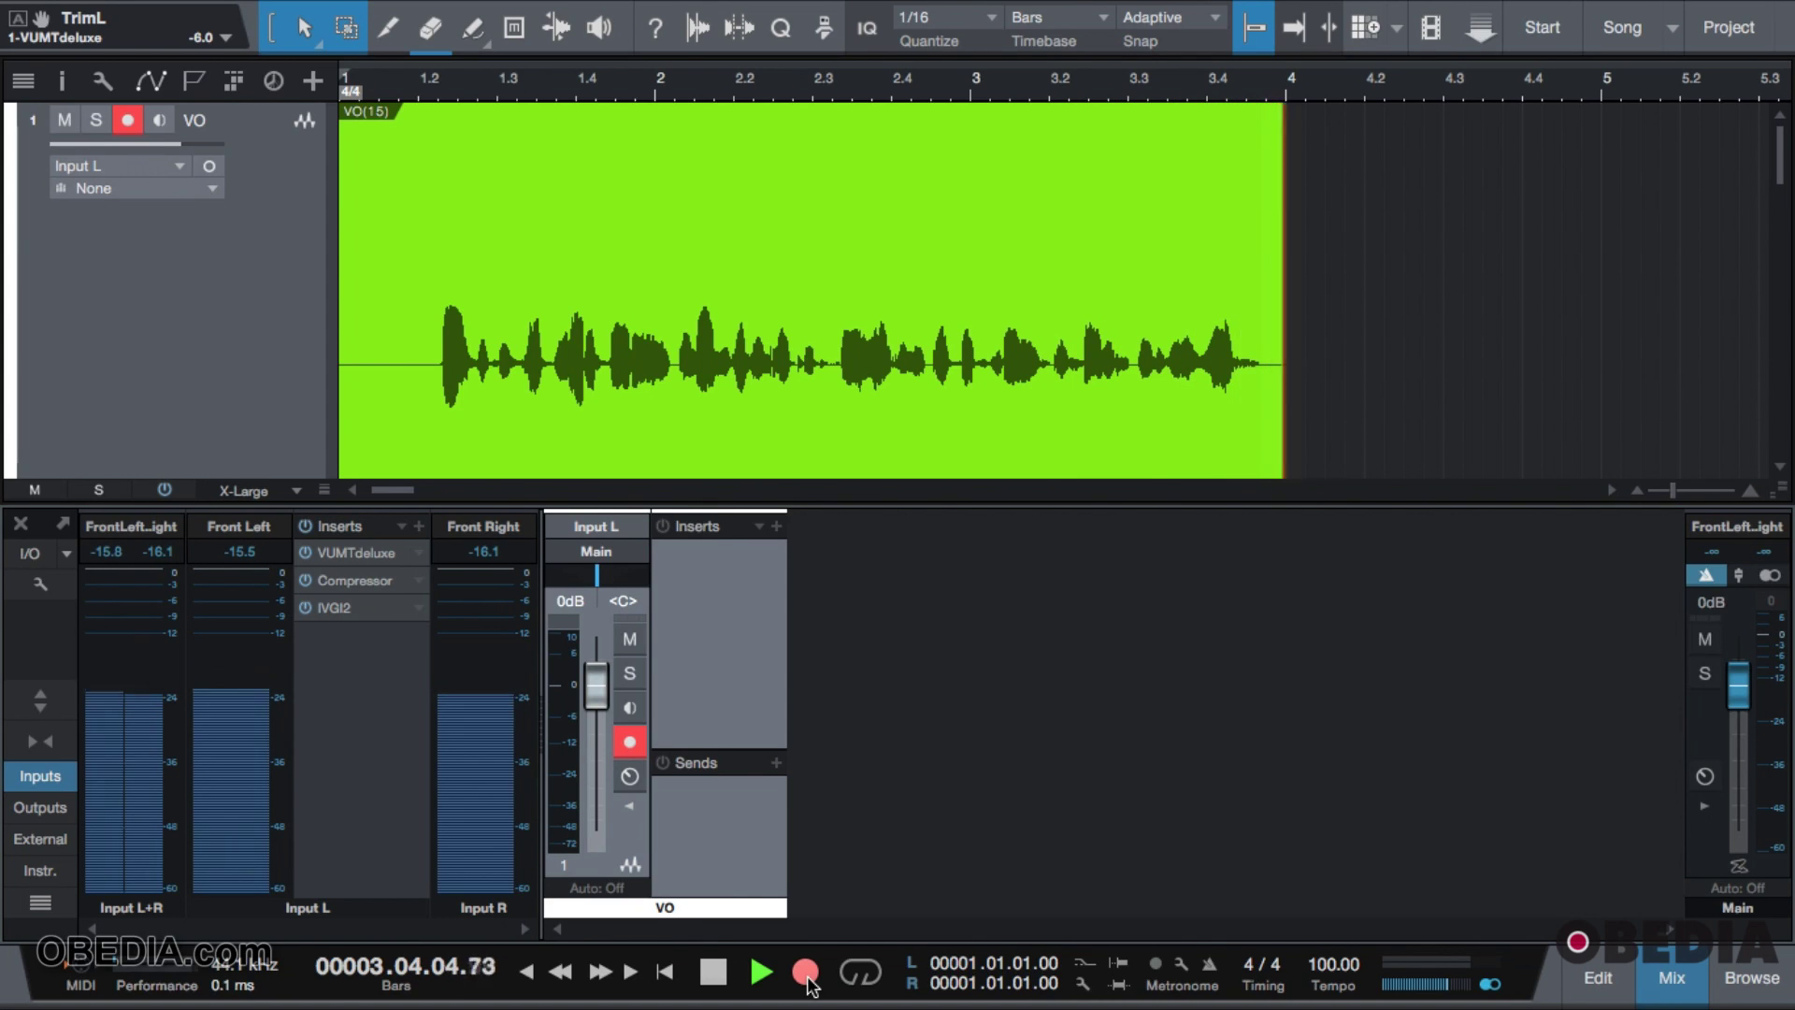
{"action": "key", "text": "space"}
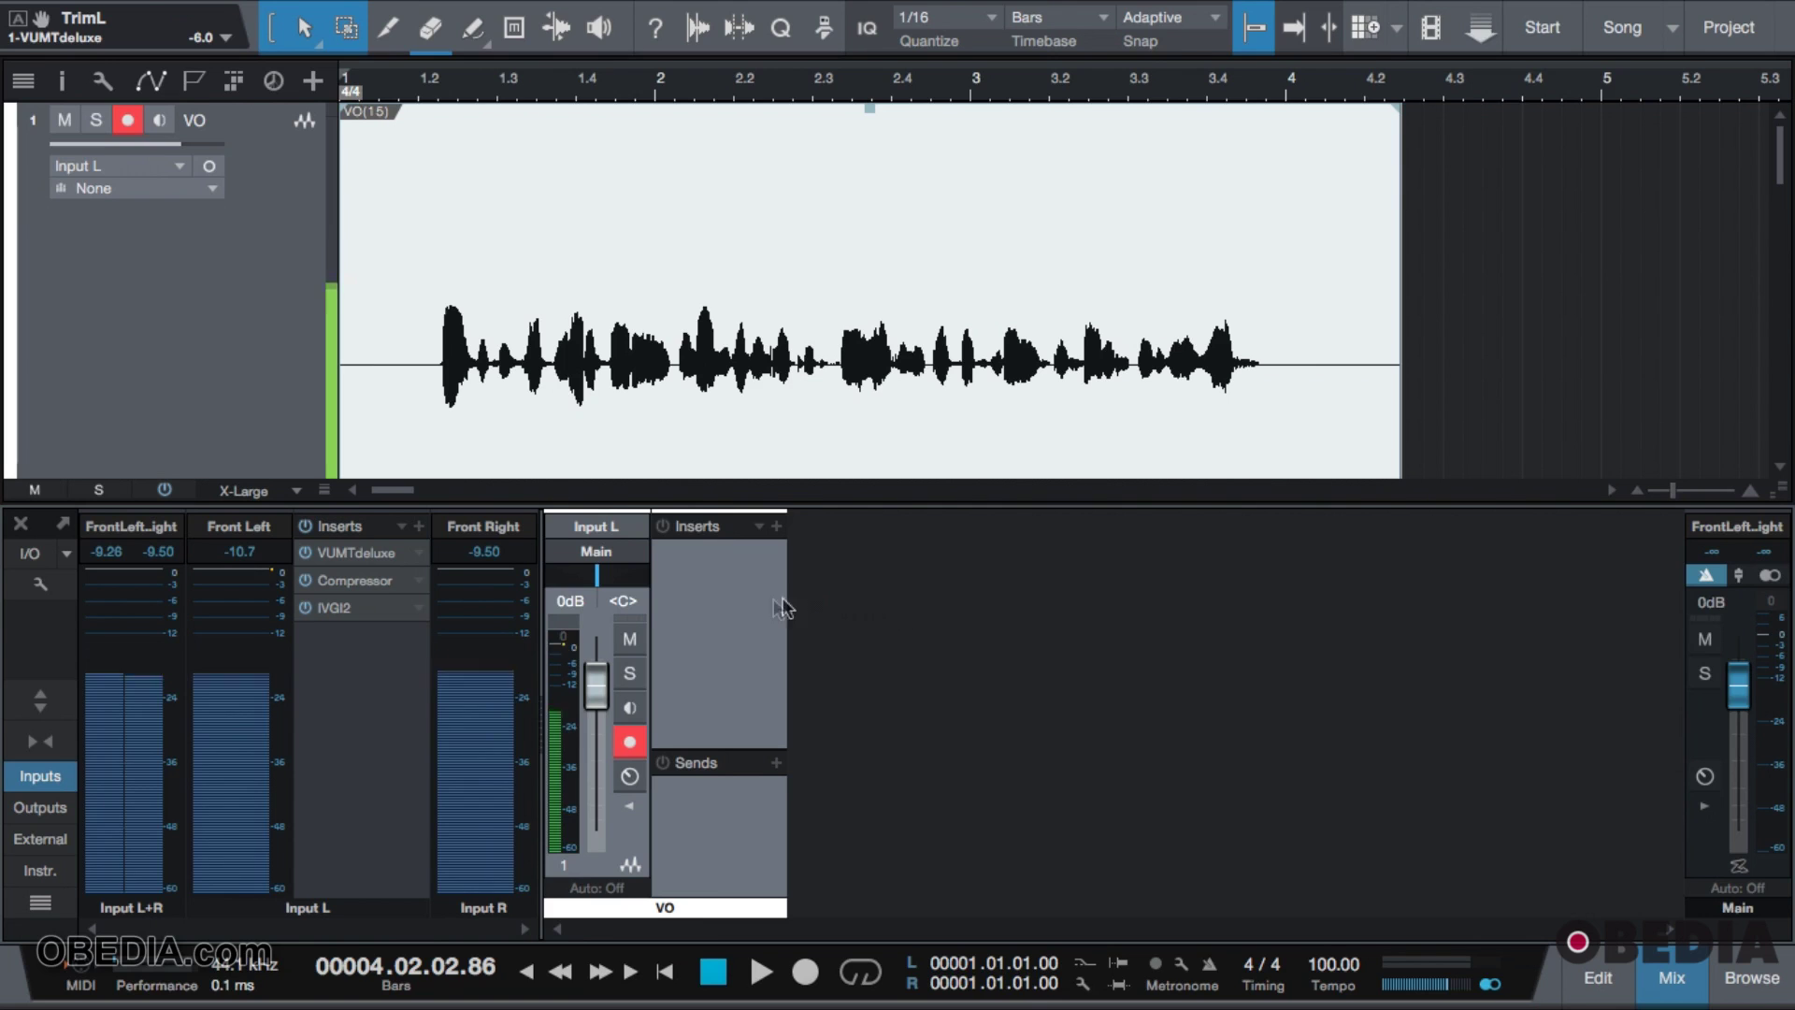
{"action": "left_click", "coordinate": [424, 222]}
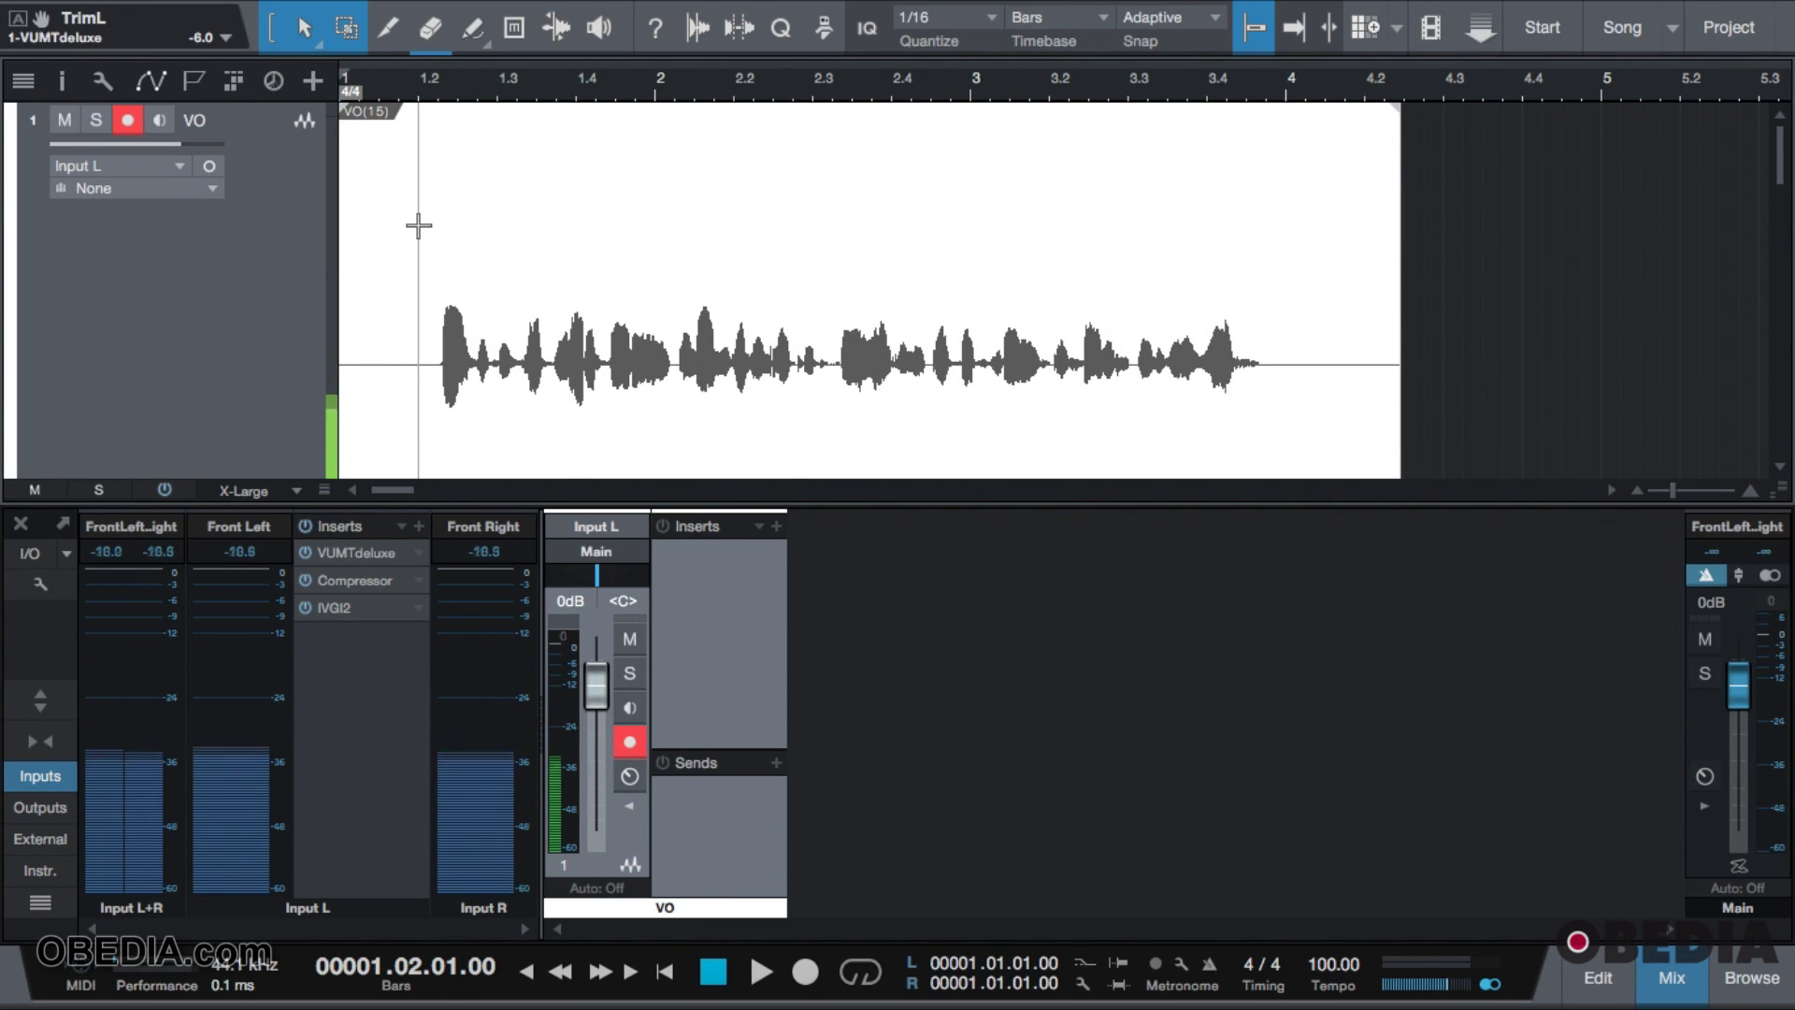
{"action": "key", "text": "space"}
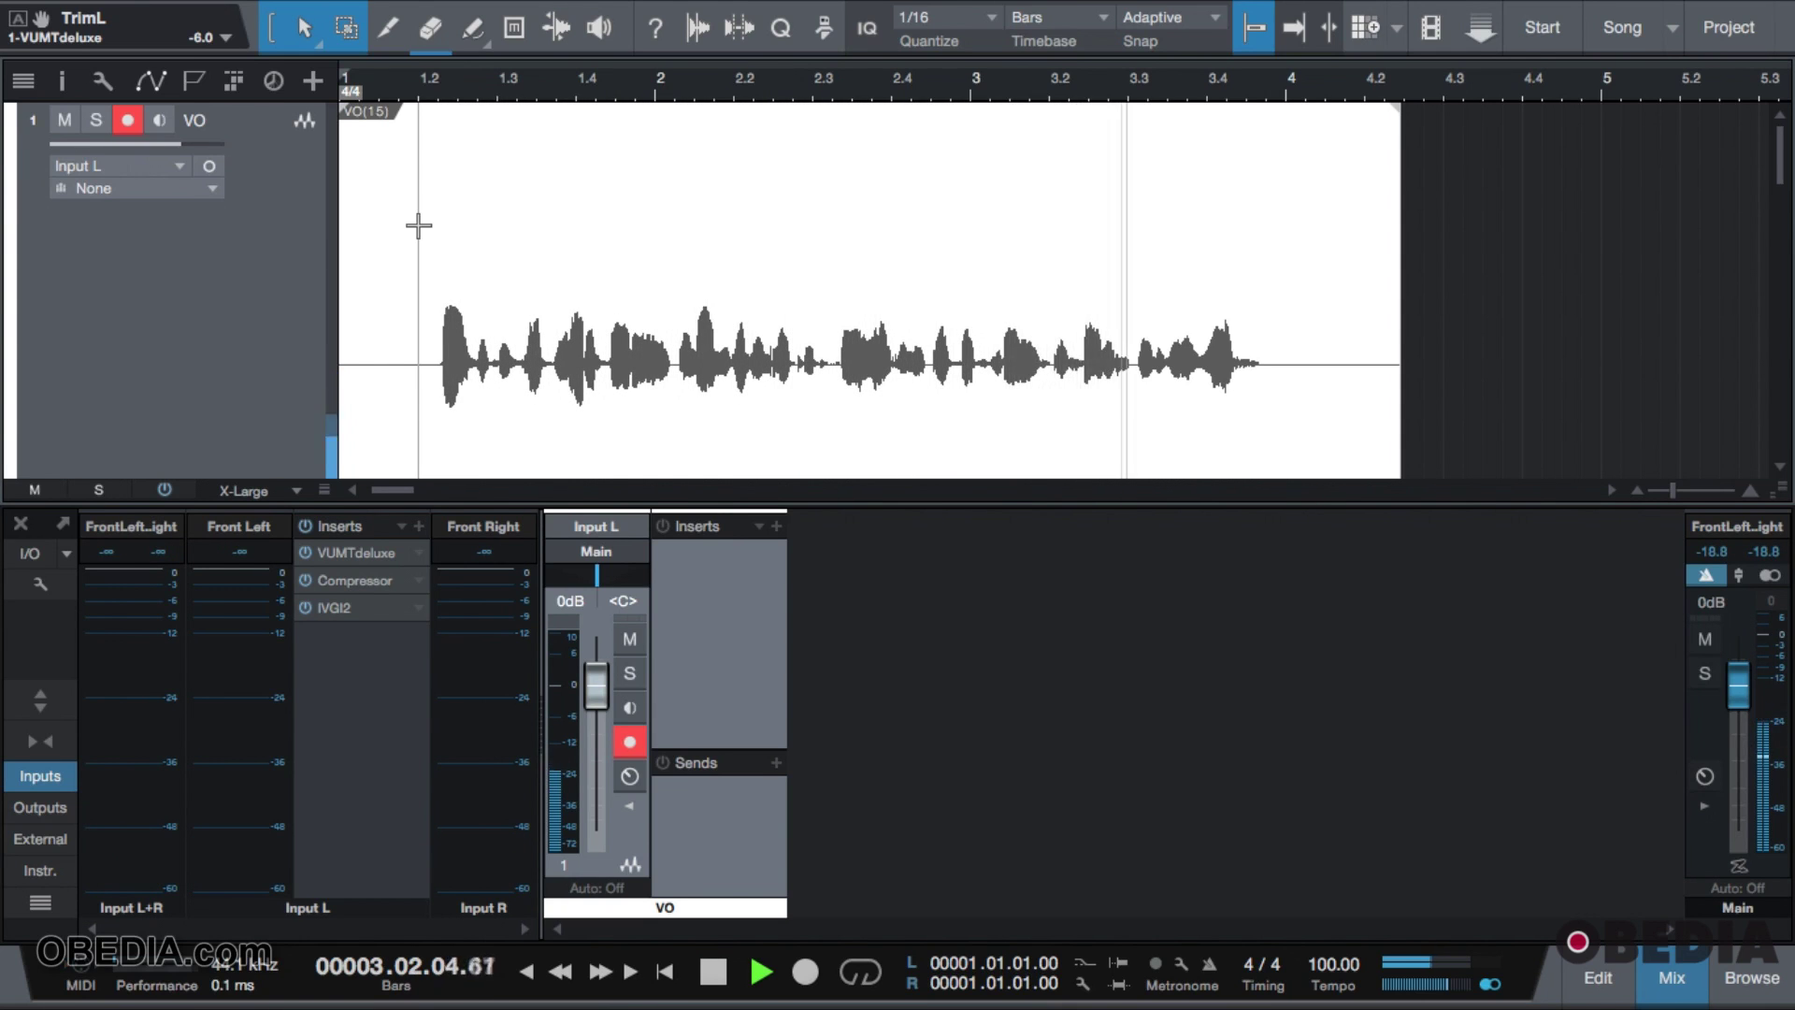
{"action": "key", "text": "space"}
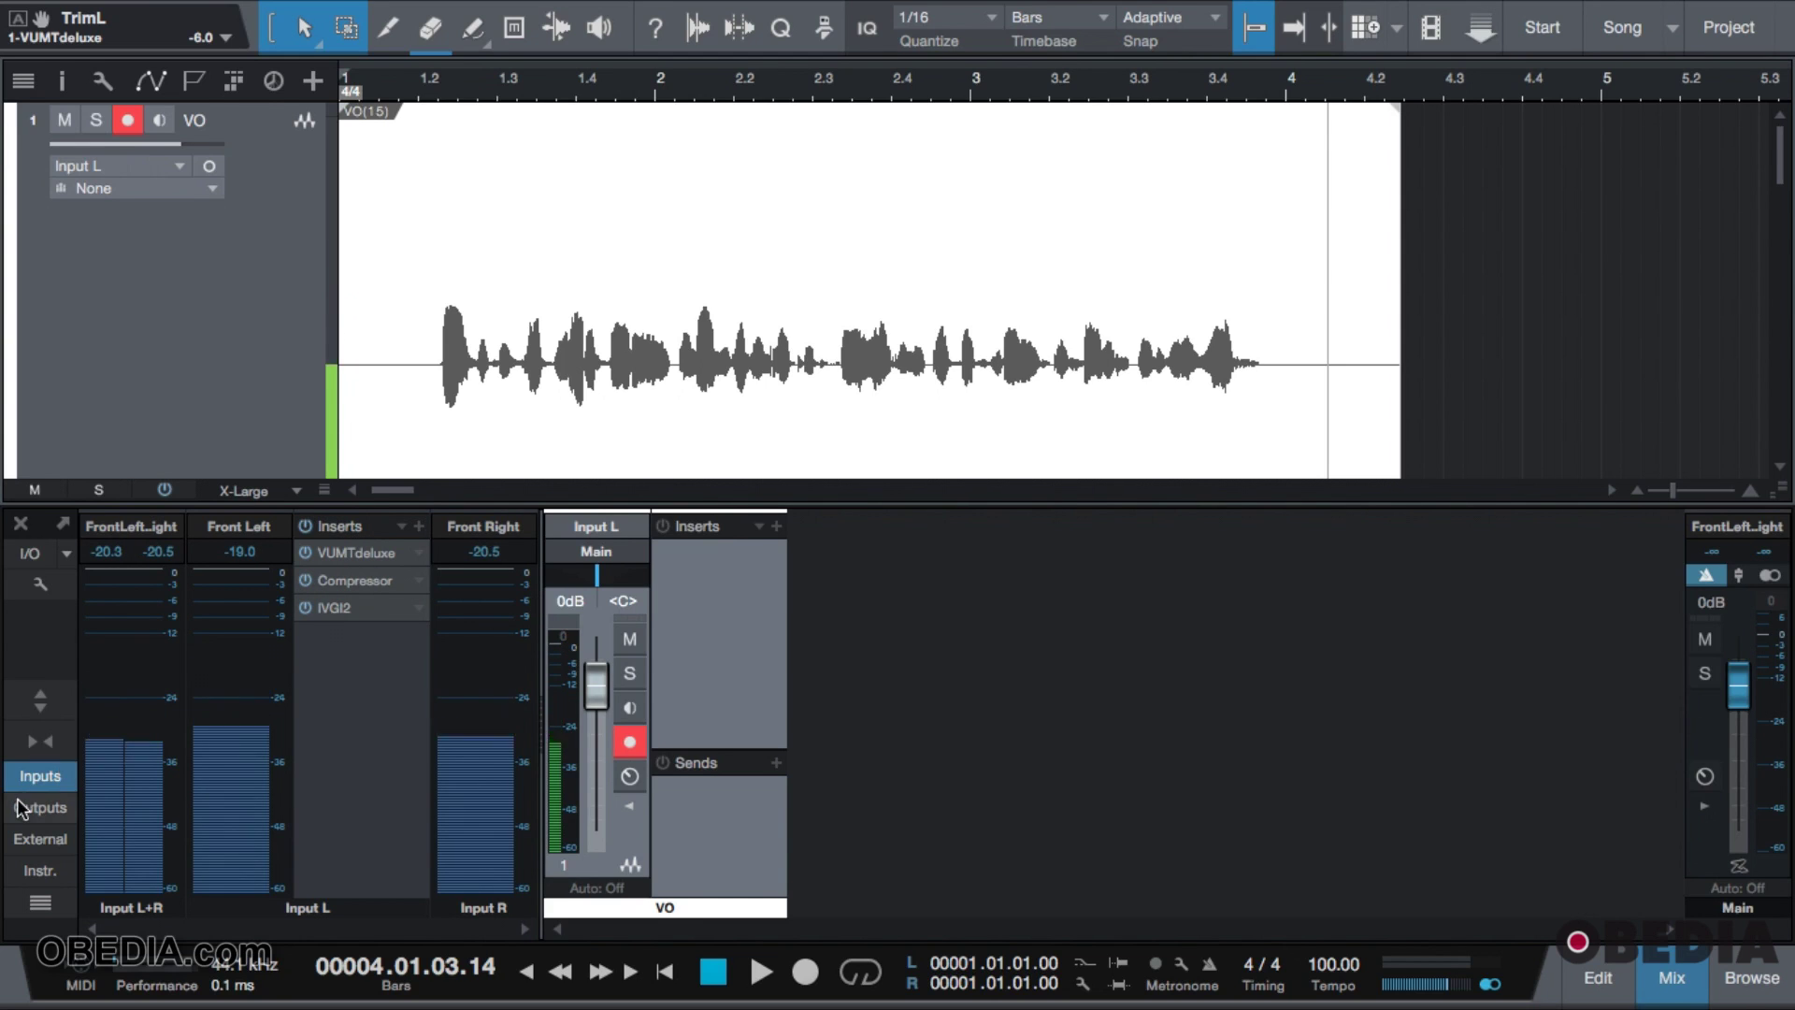
Step: Hide the input channels from the console and open the VO channel's FX chain presets
{"action": "left_click", "coordinate": [40, 776]}
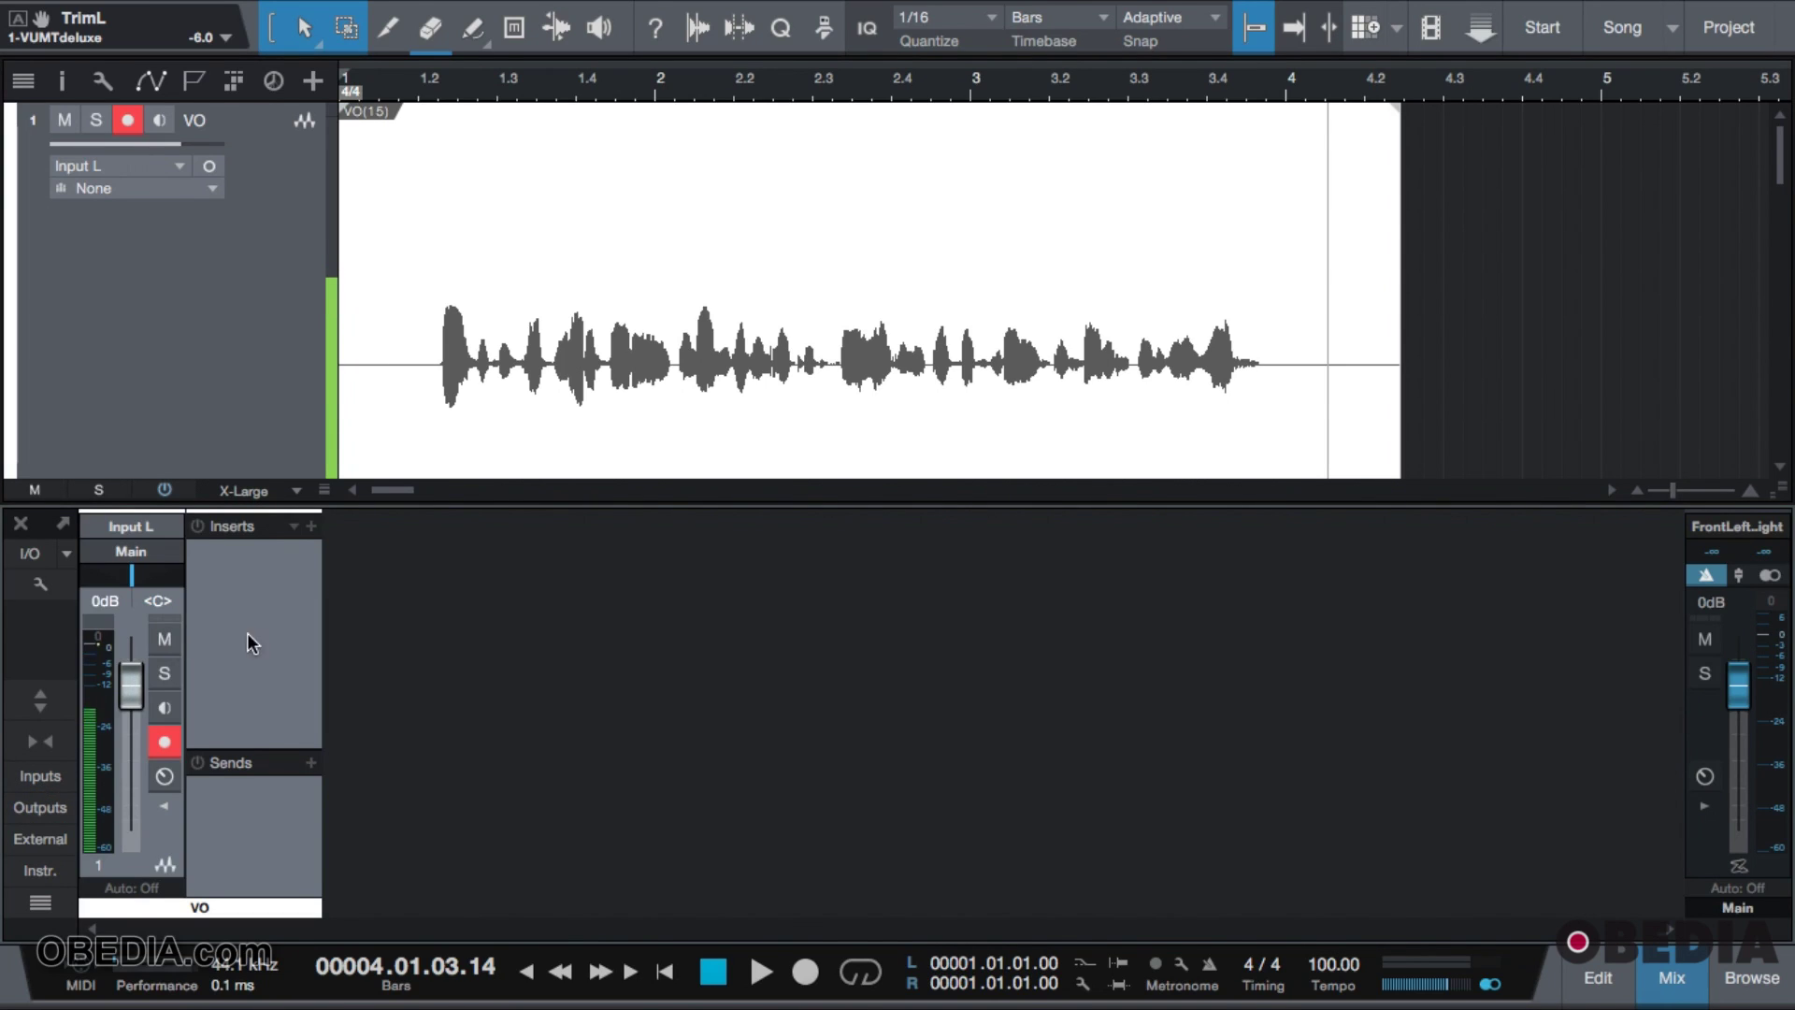
{"action": "left_click", "coordinate": [42, 776]}
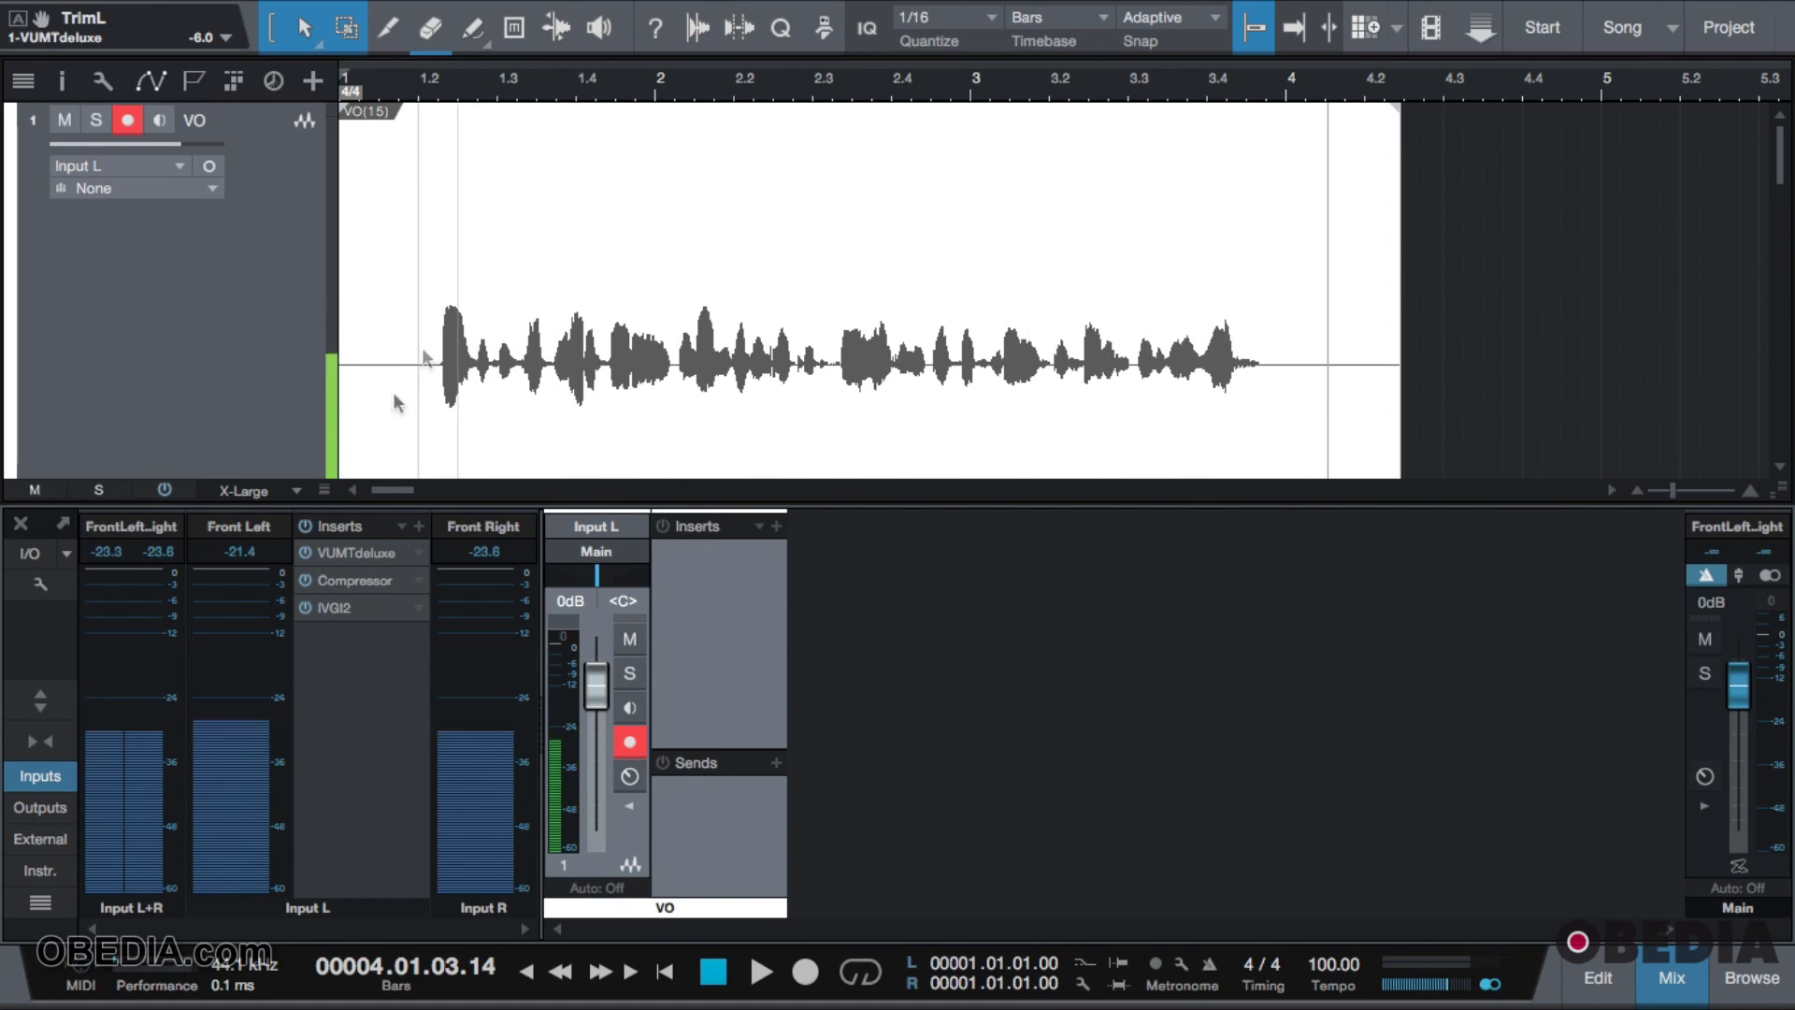
{"action": "left_click", "coordinate": [39, 785]}
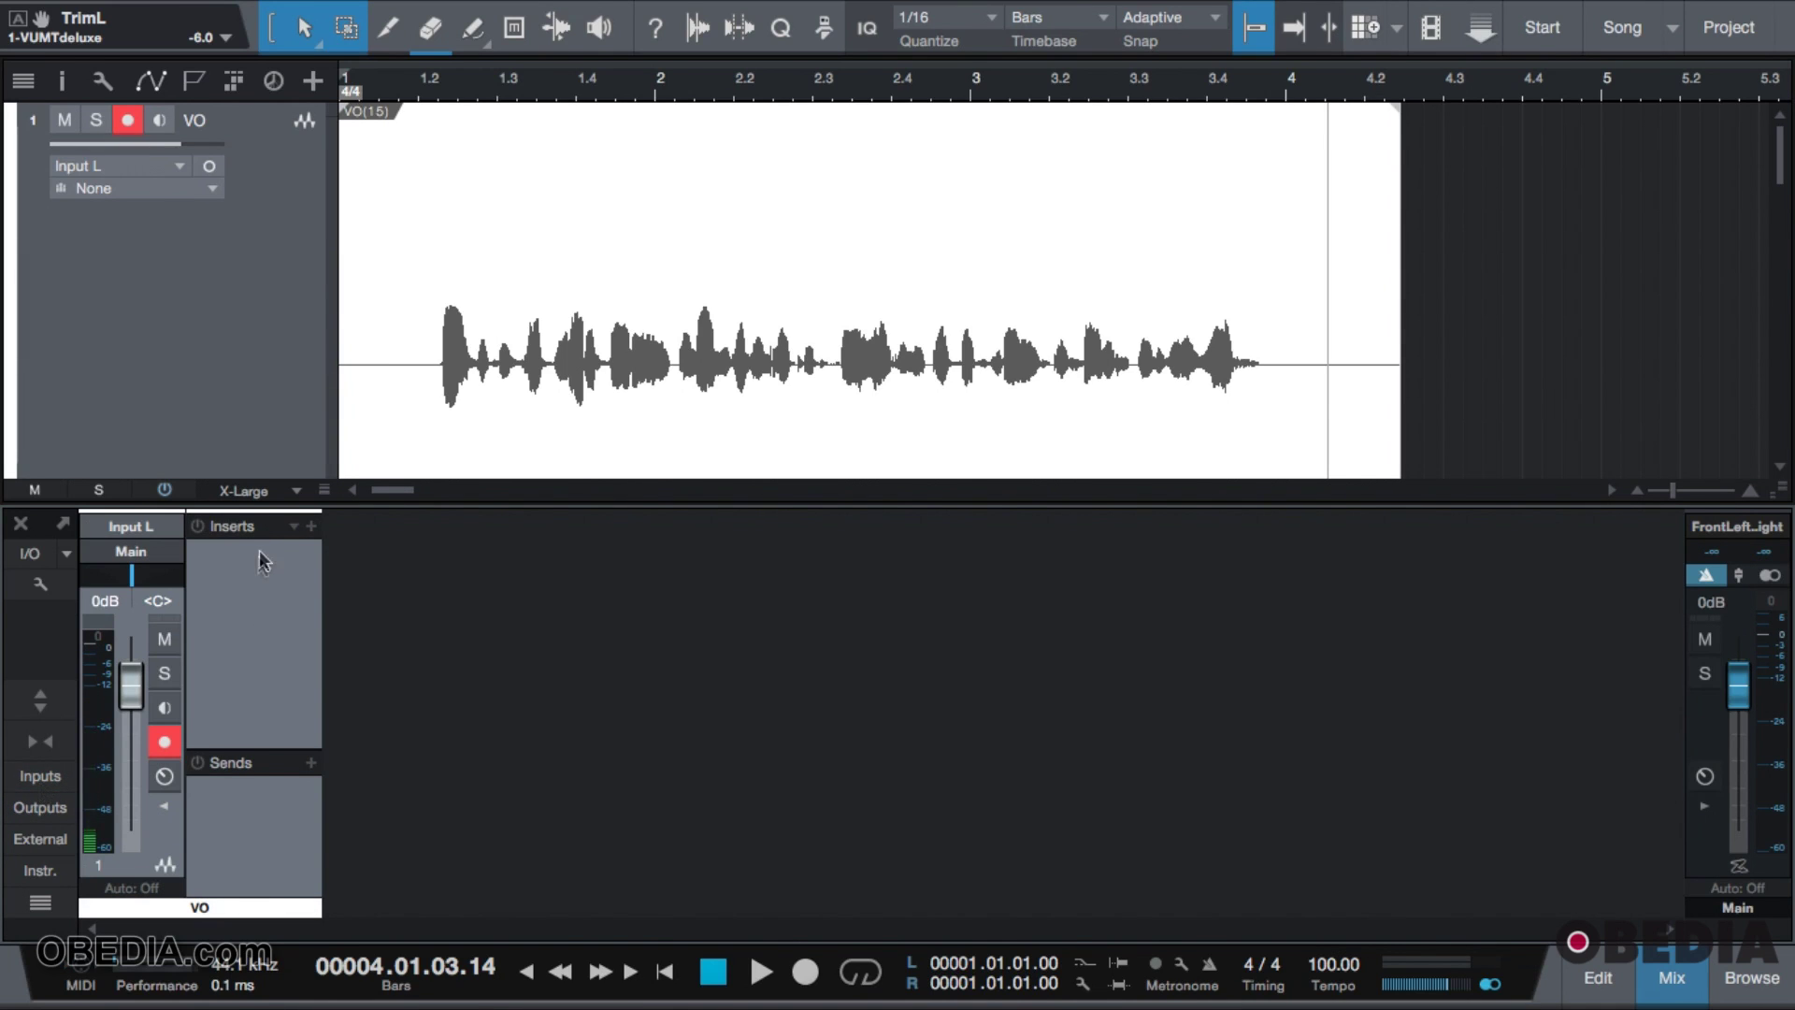
{"action": "left_click", "coordinate": [294, 529]}
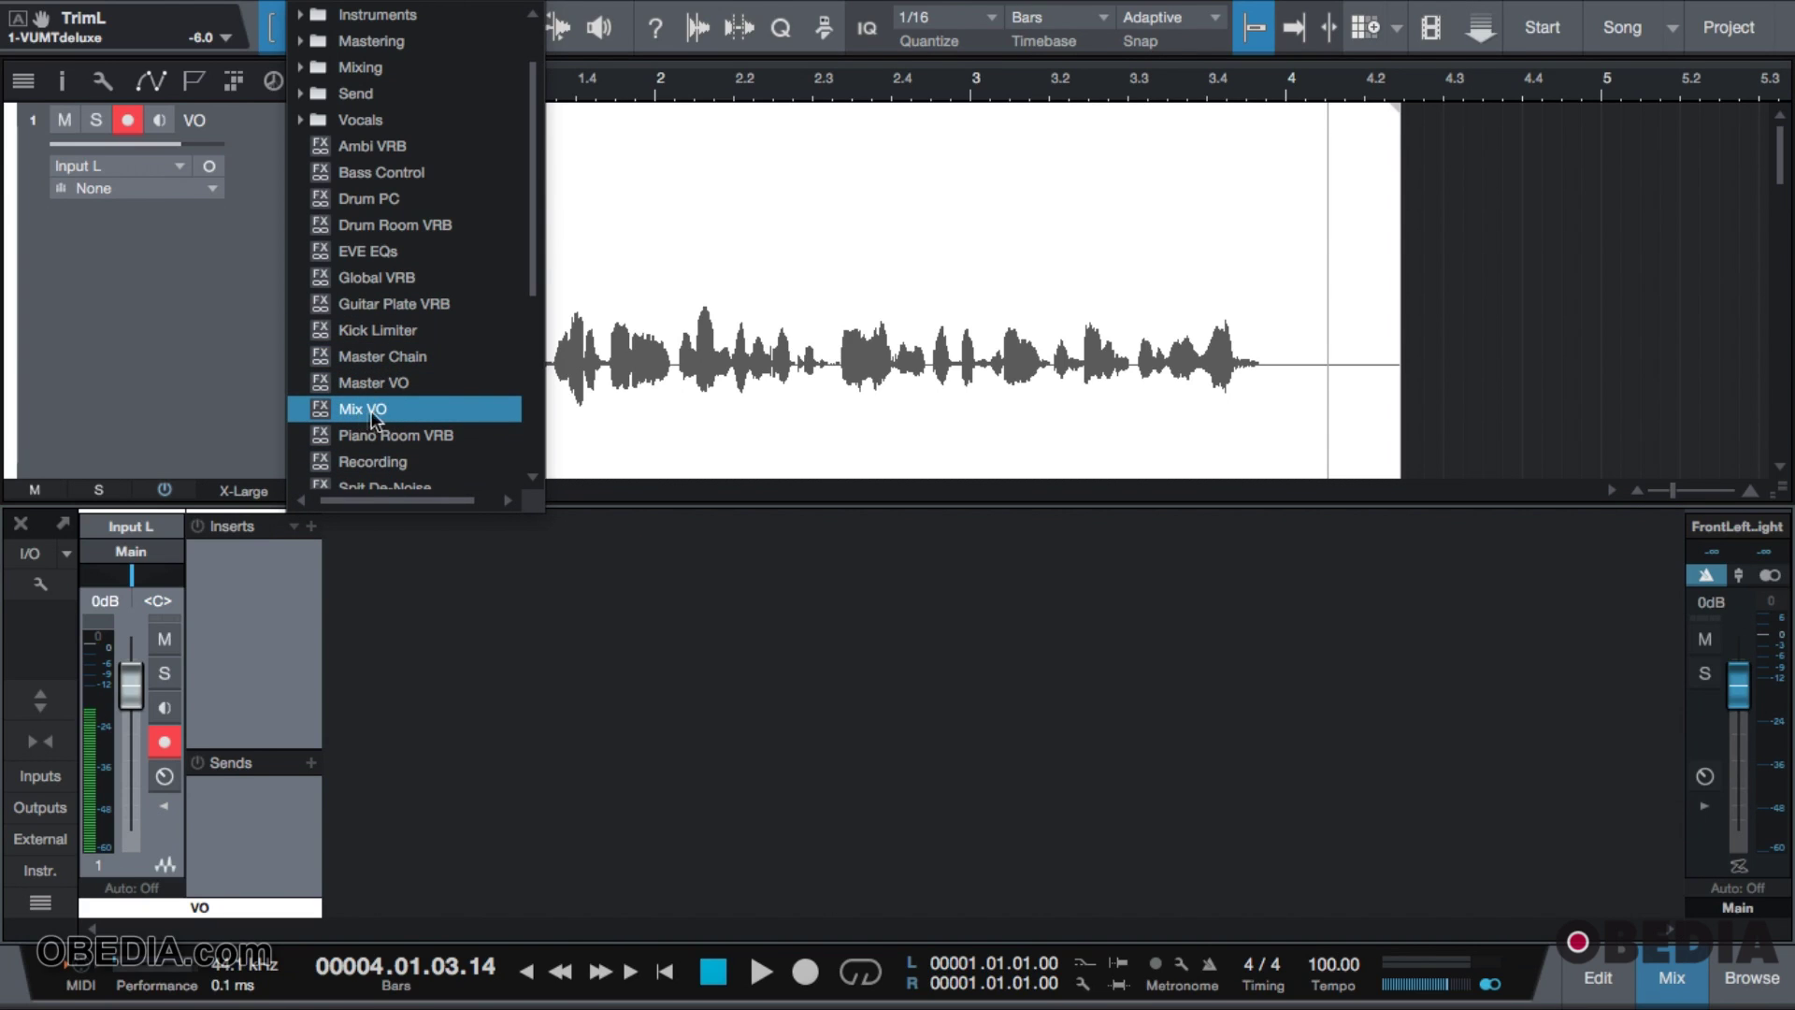
Step: Load the Mix VO chain on the VO channel, then play the vocal to watch VUMTdeluxe's VU meter
{"action": "left_click", "coordinate": [407, 409]}
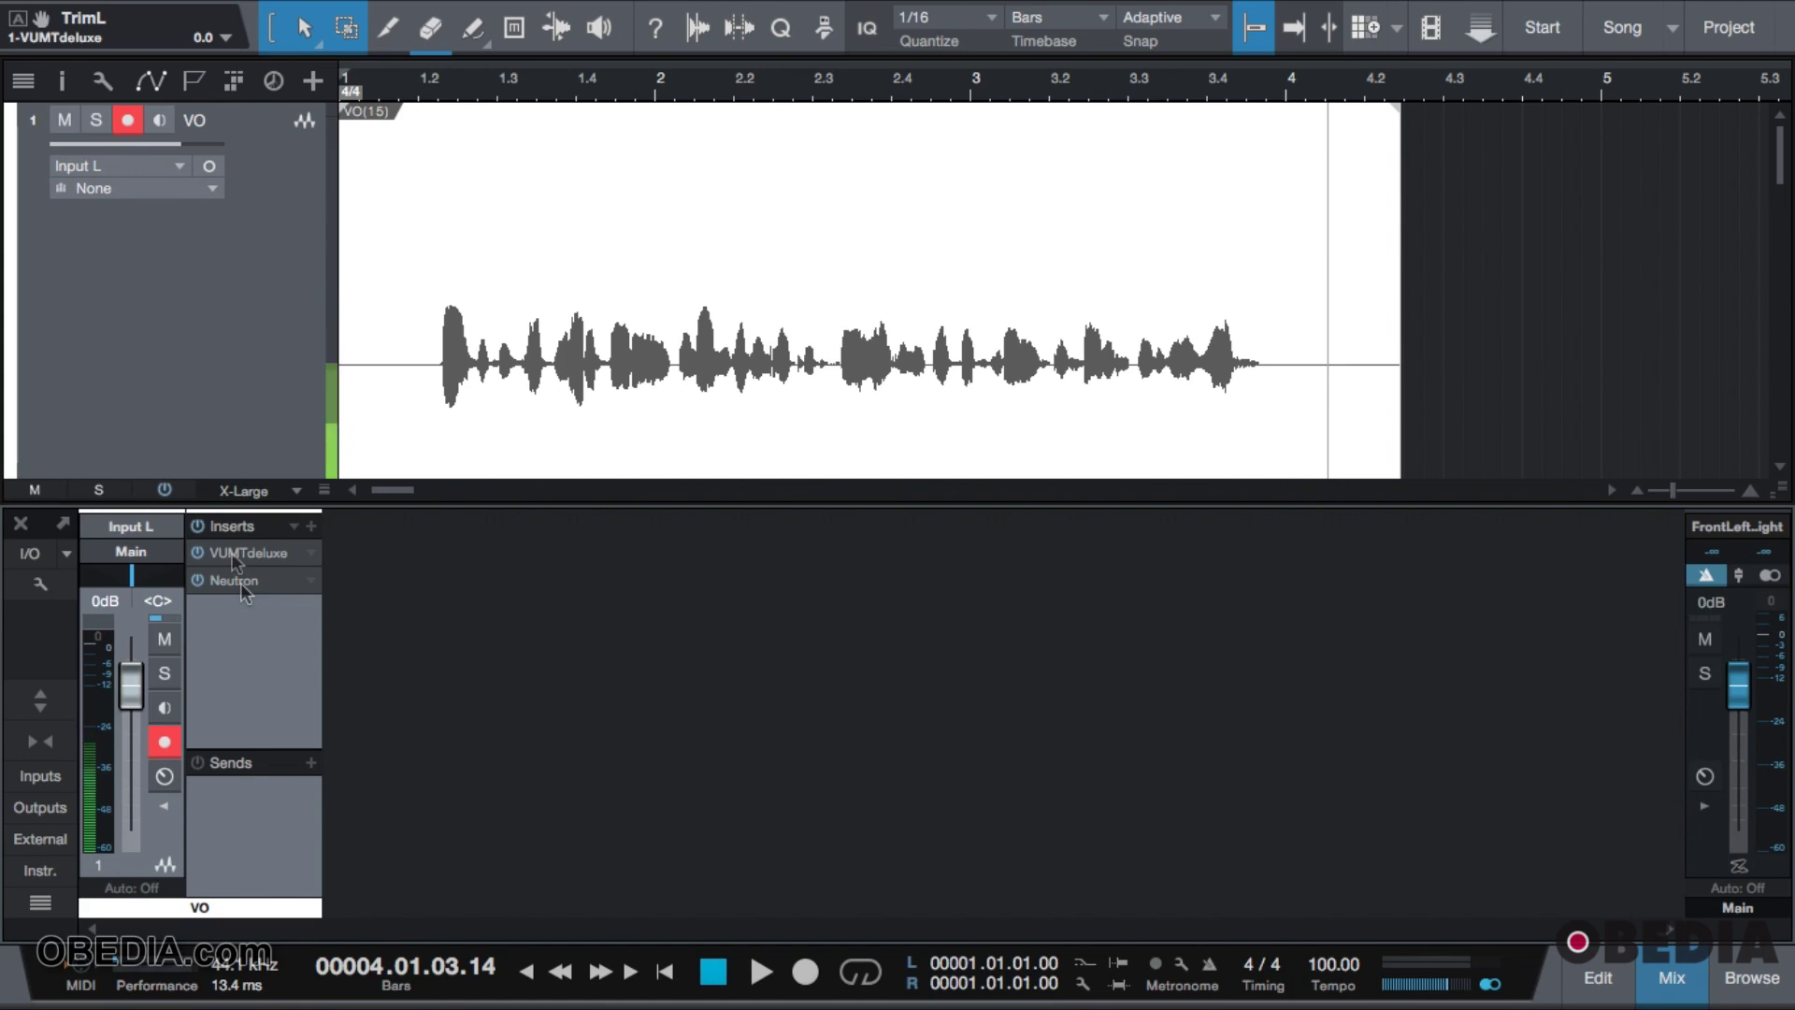
{"action": "left_click", "coordinate": [234, 559]}
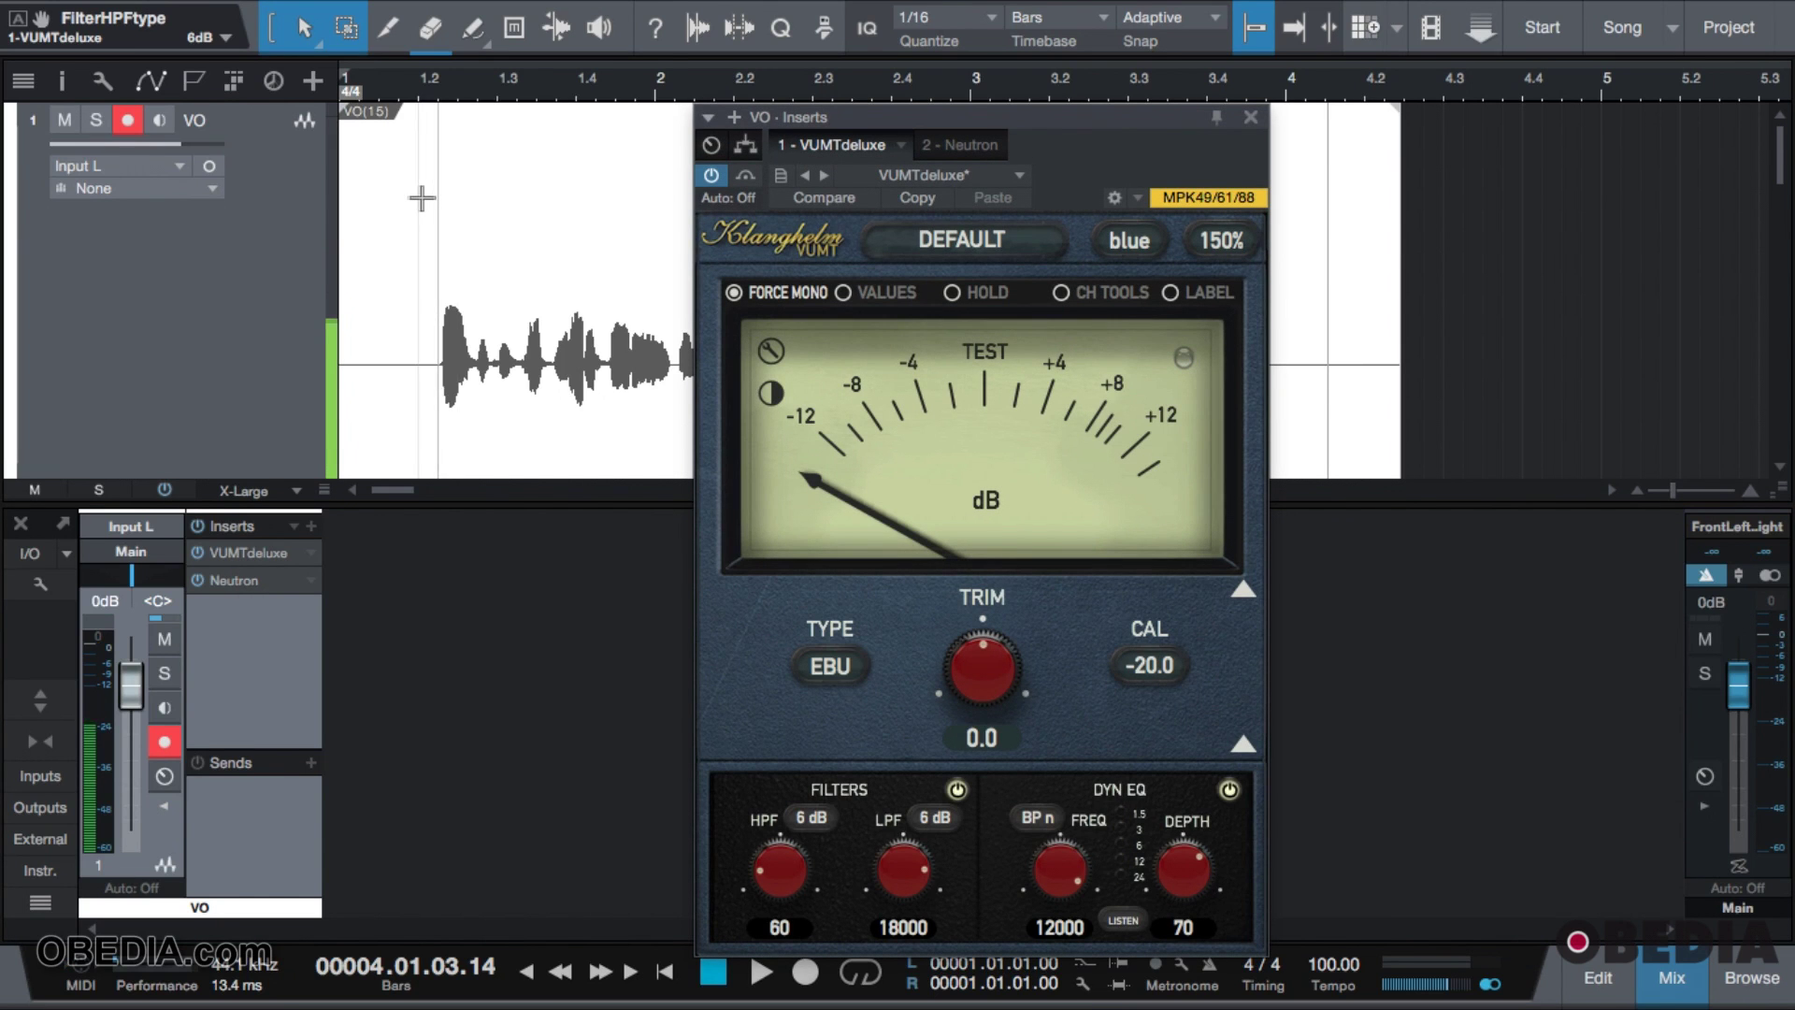
{"action": "key", "text": "space"}
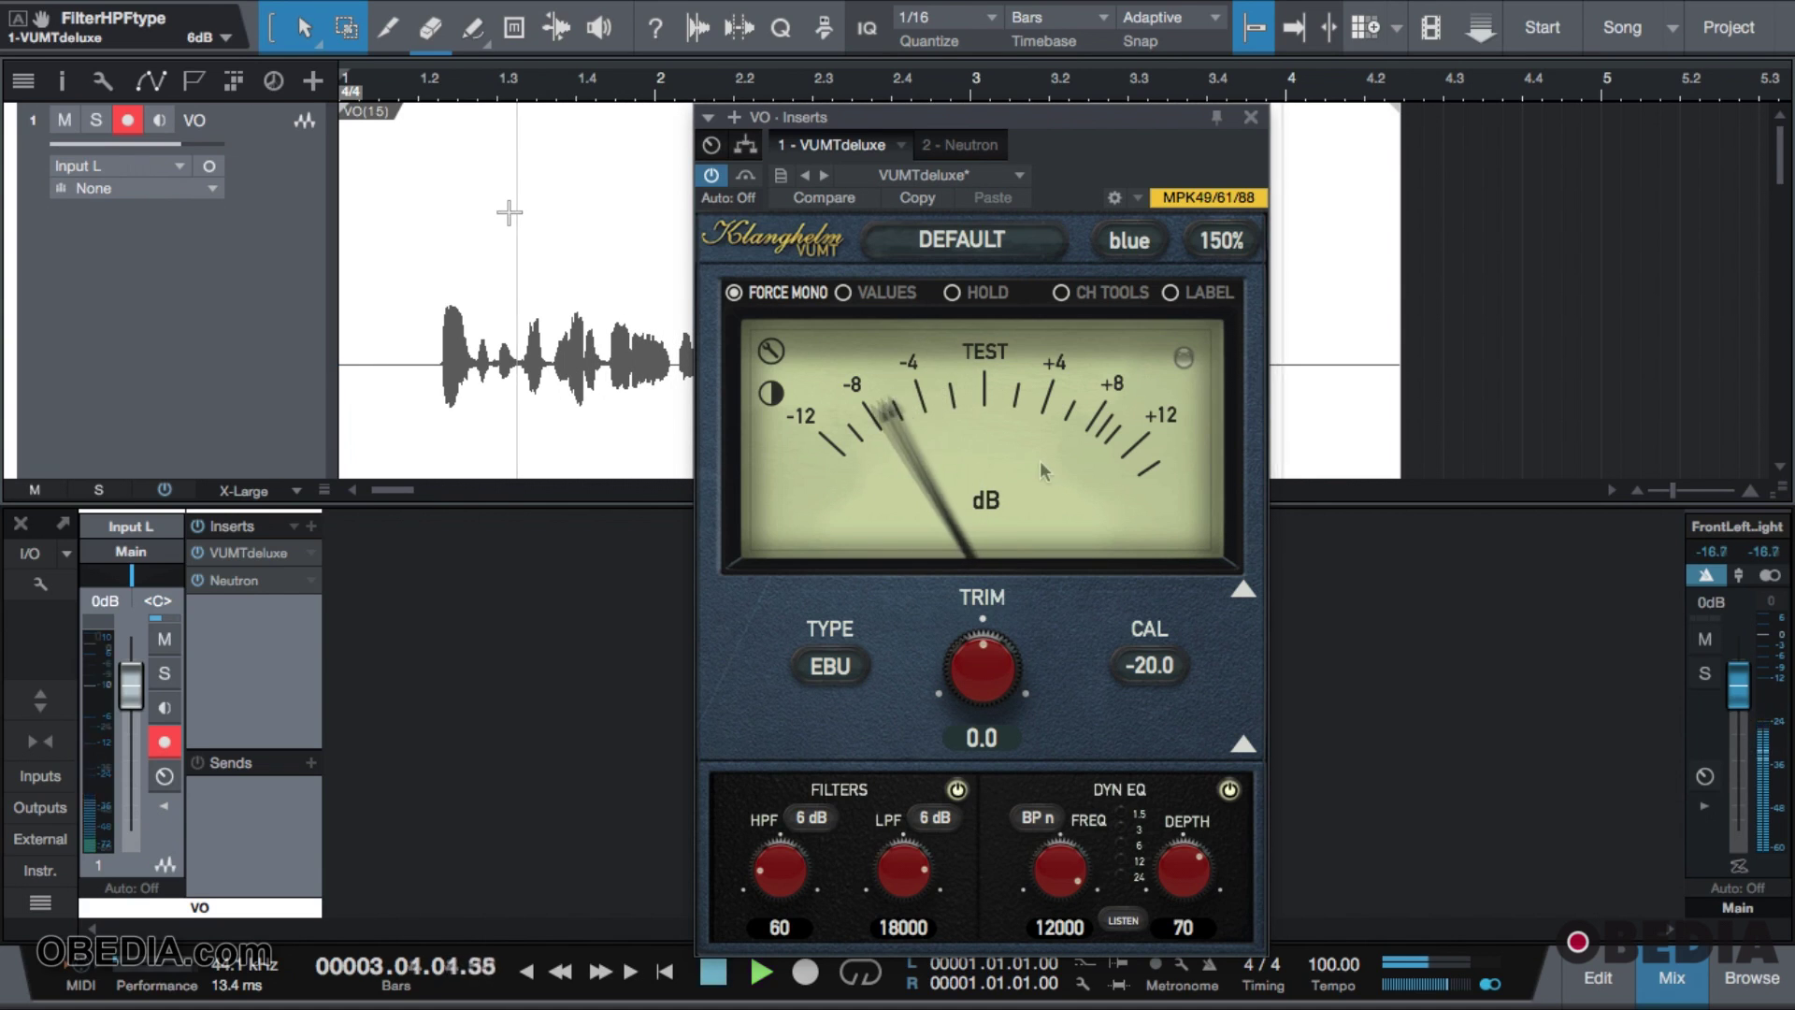
{"action": "key", "text": "space"}
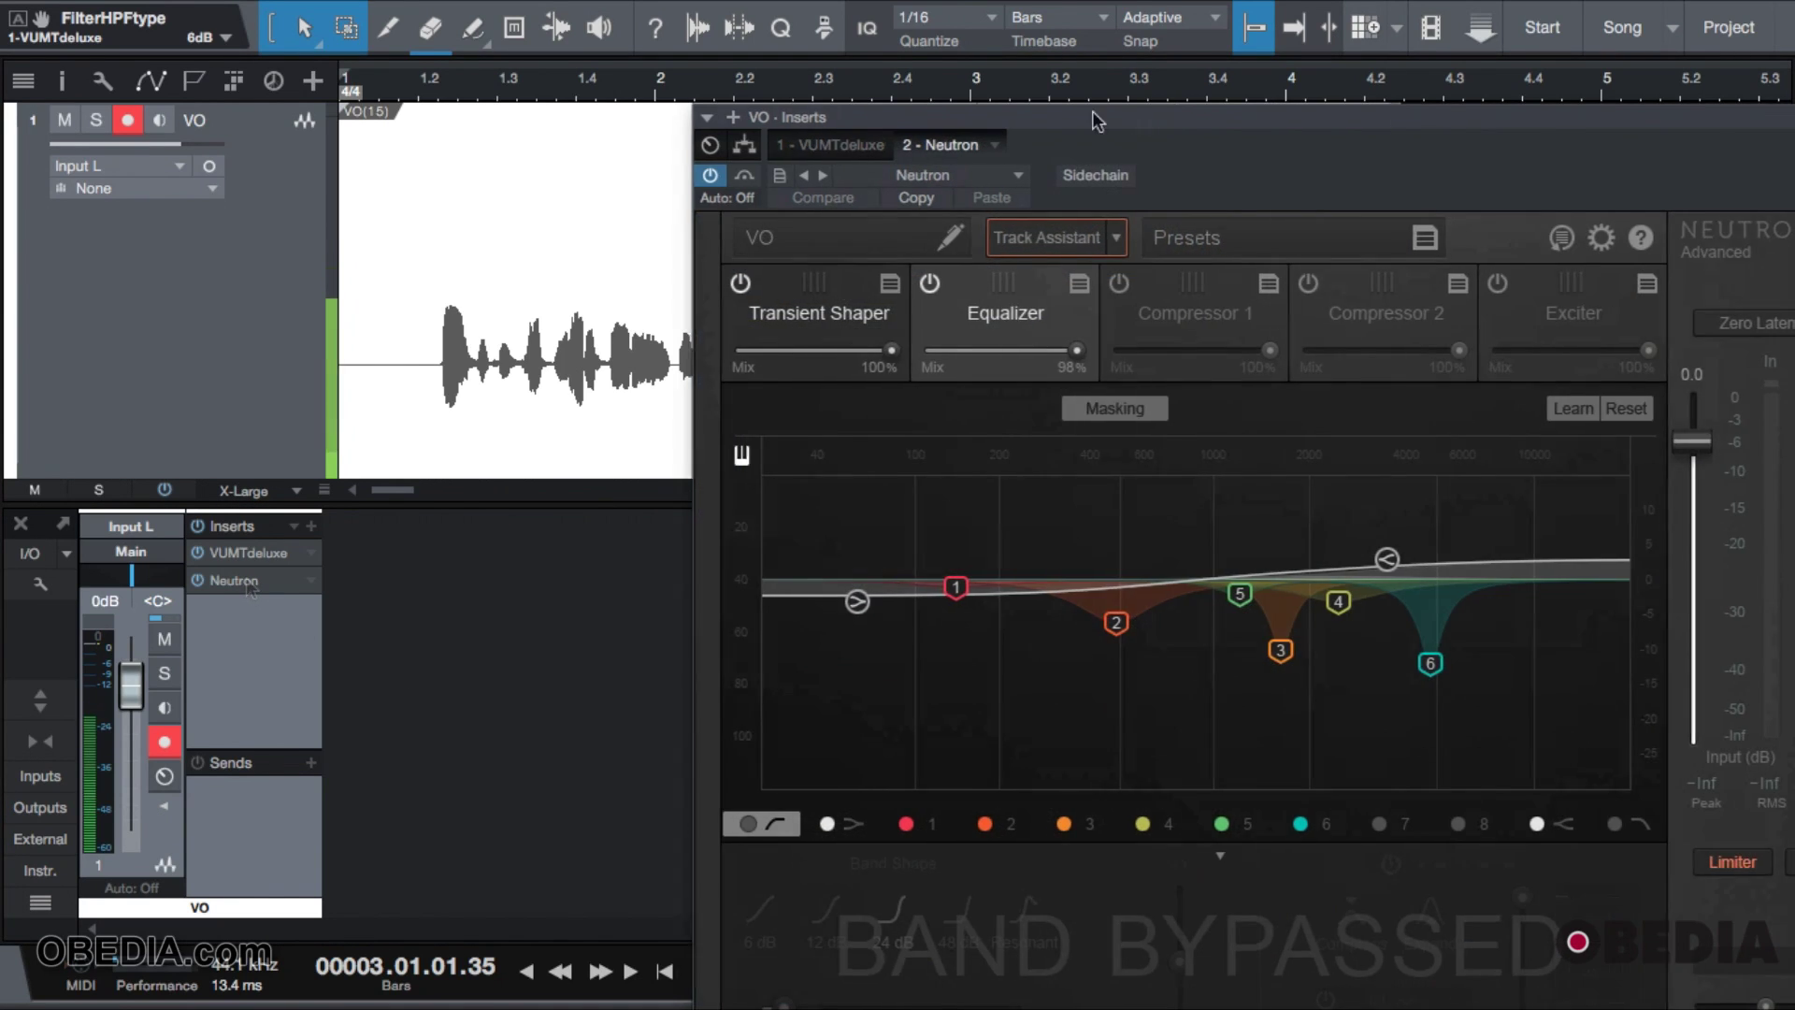
{"action": "left_click_drag", "start_coordinate": [1092, 112], "coordinate": [745, 38]}
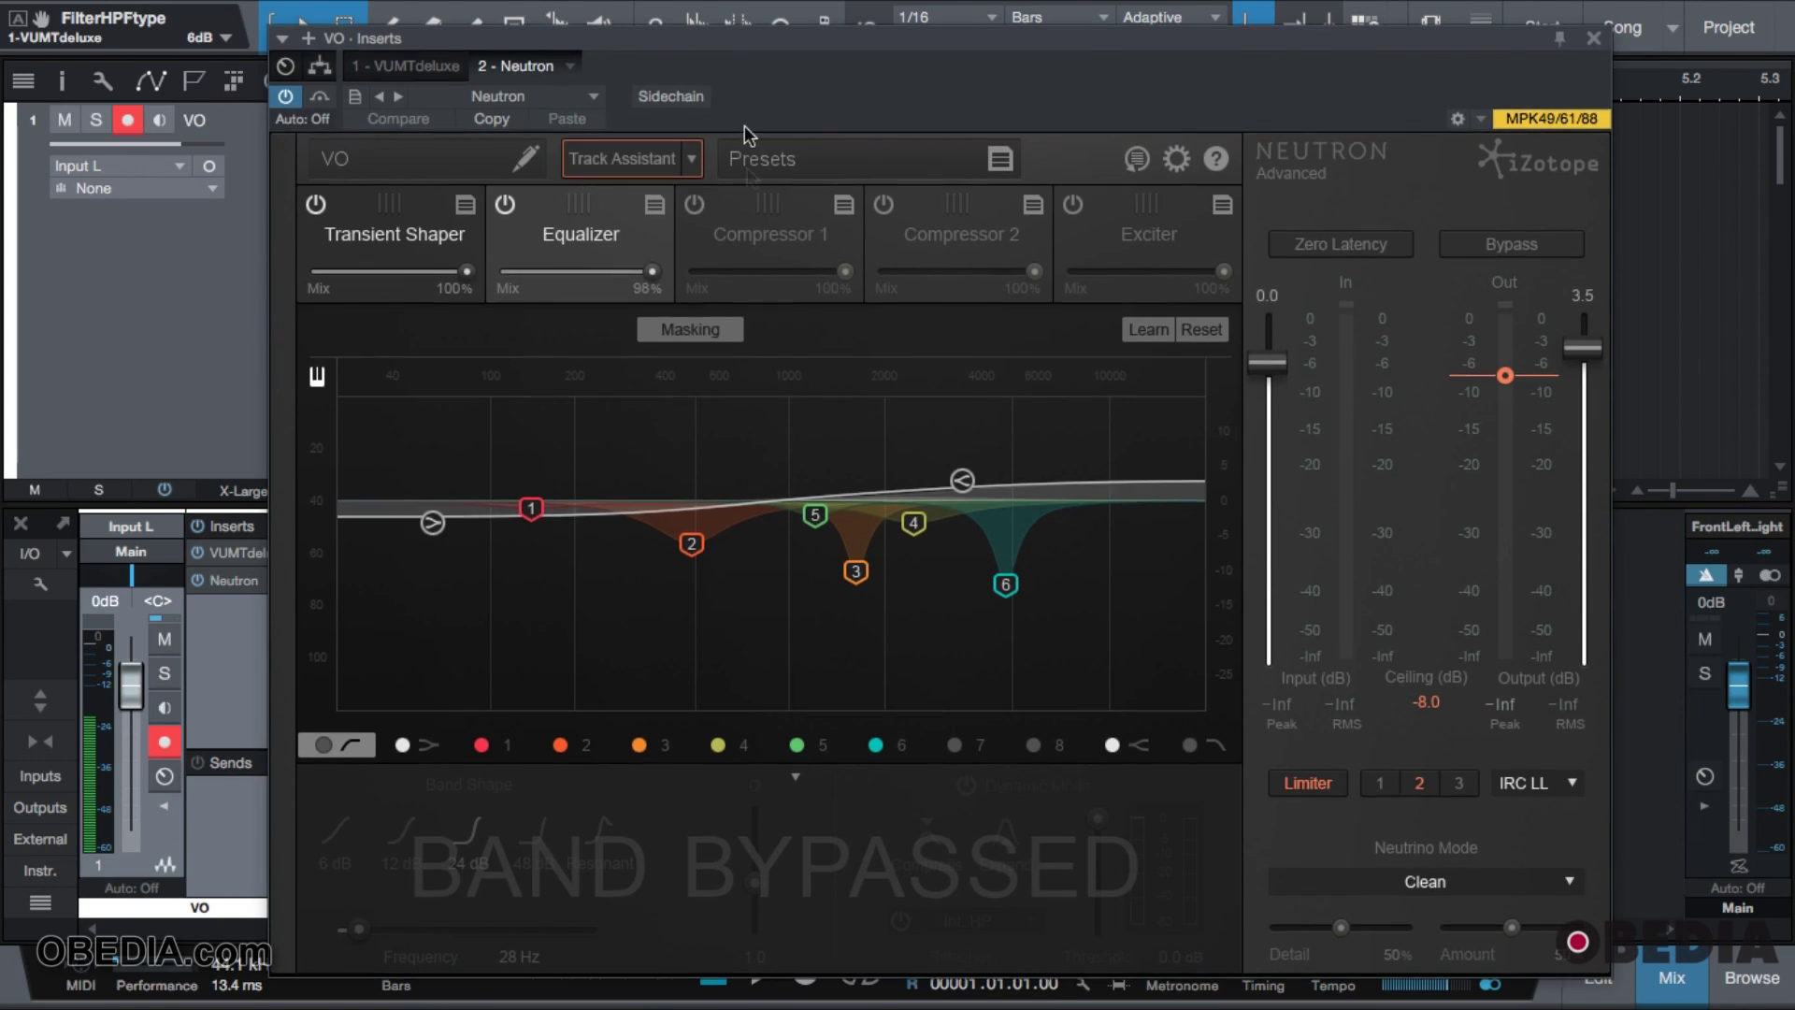
Step: Reposition the Neutron window around the waveform while playing the vocal from the start
{"action": "left_click_drag", "start_coordinate": [745, 49], "coordinate": [854, 390]}
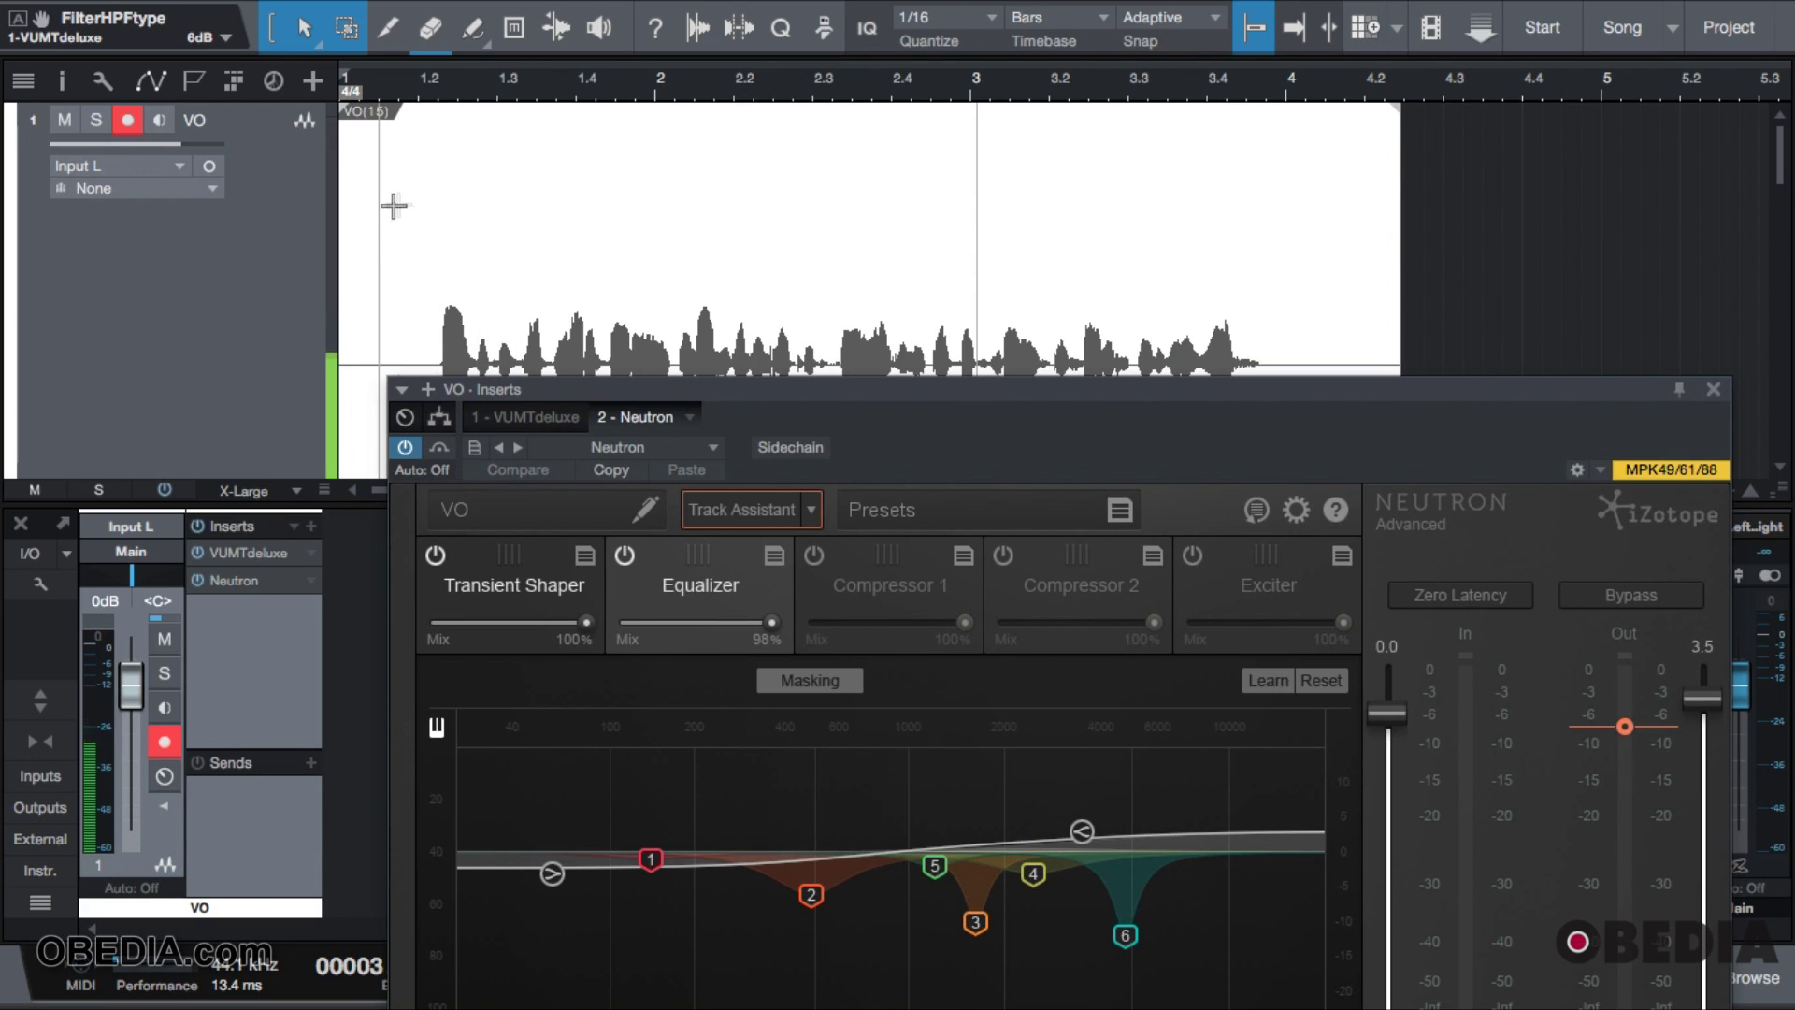
{"action": "key", "text": "Home"}
{"action": "key", "text": "space"}
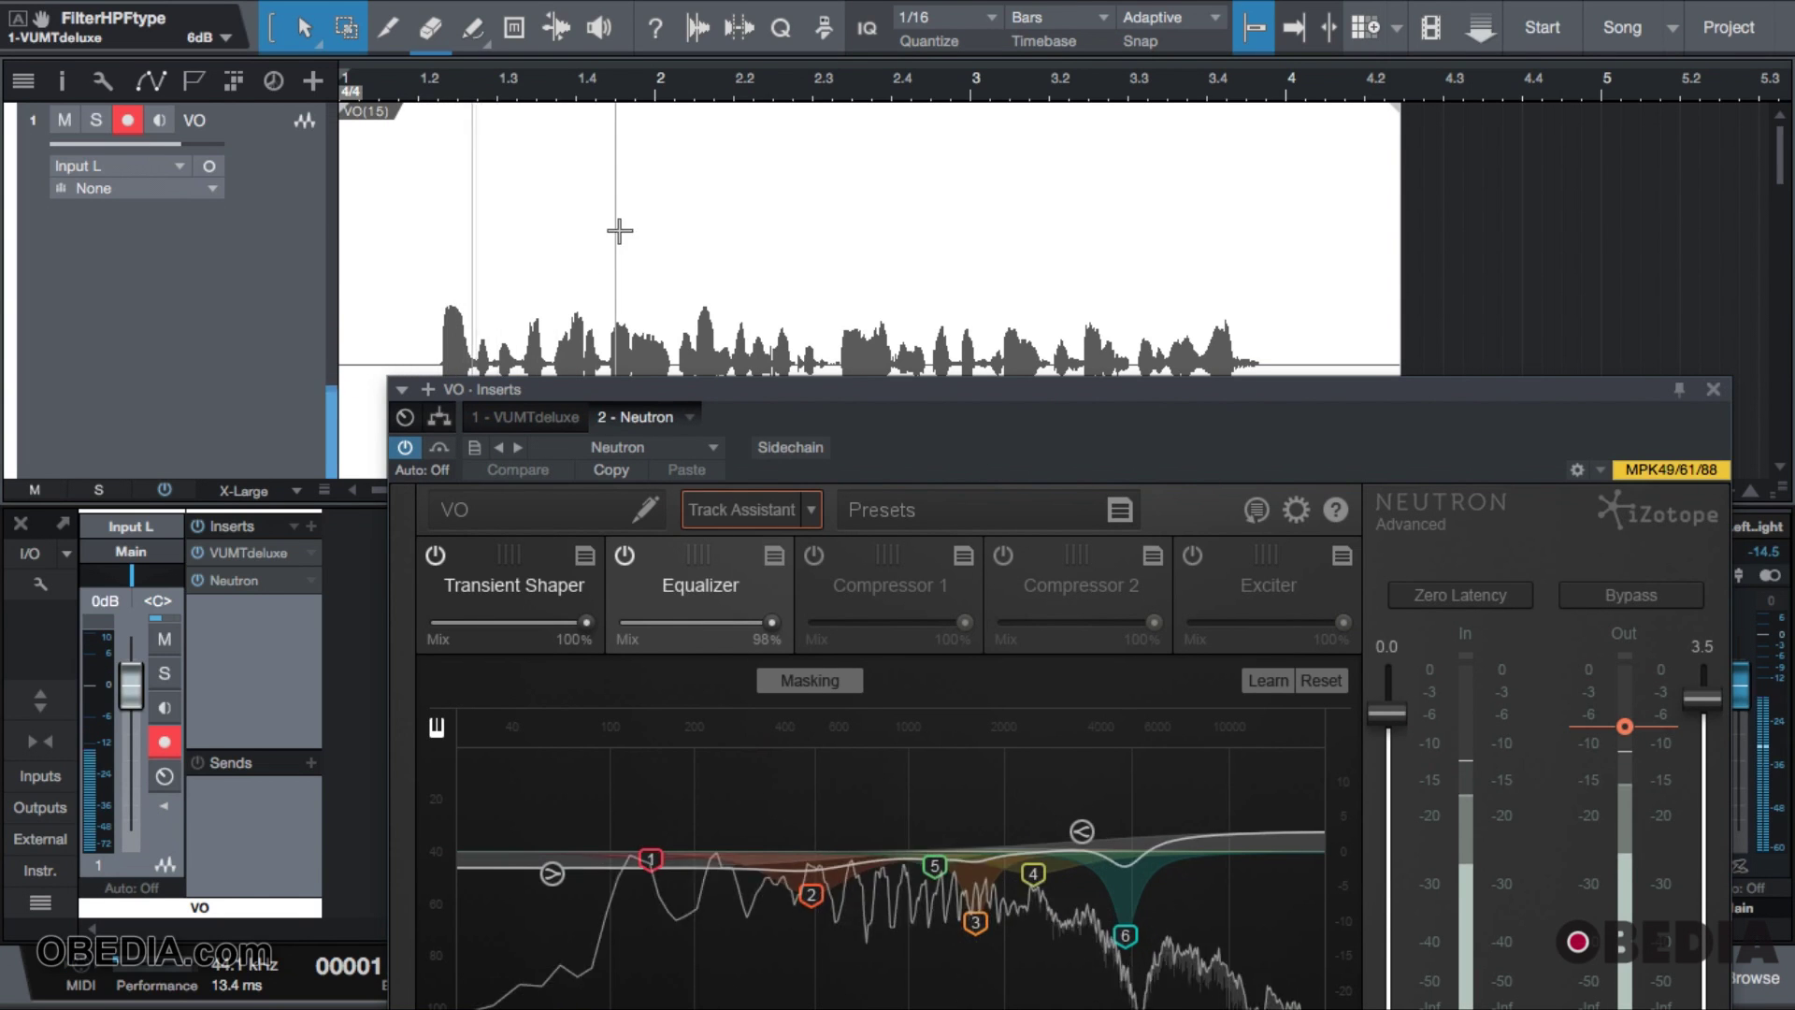
{"action": "left_click_drag", "start_coordinate": [938, 388], "coordinate": [873, 150]}
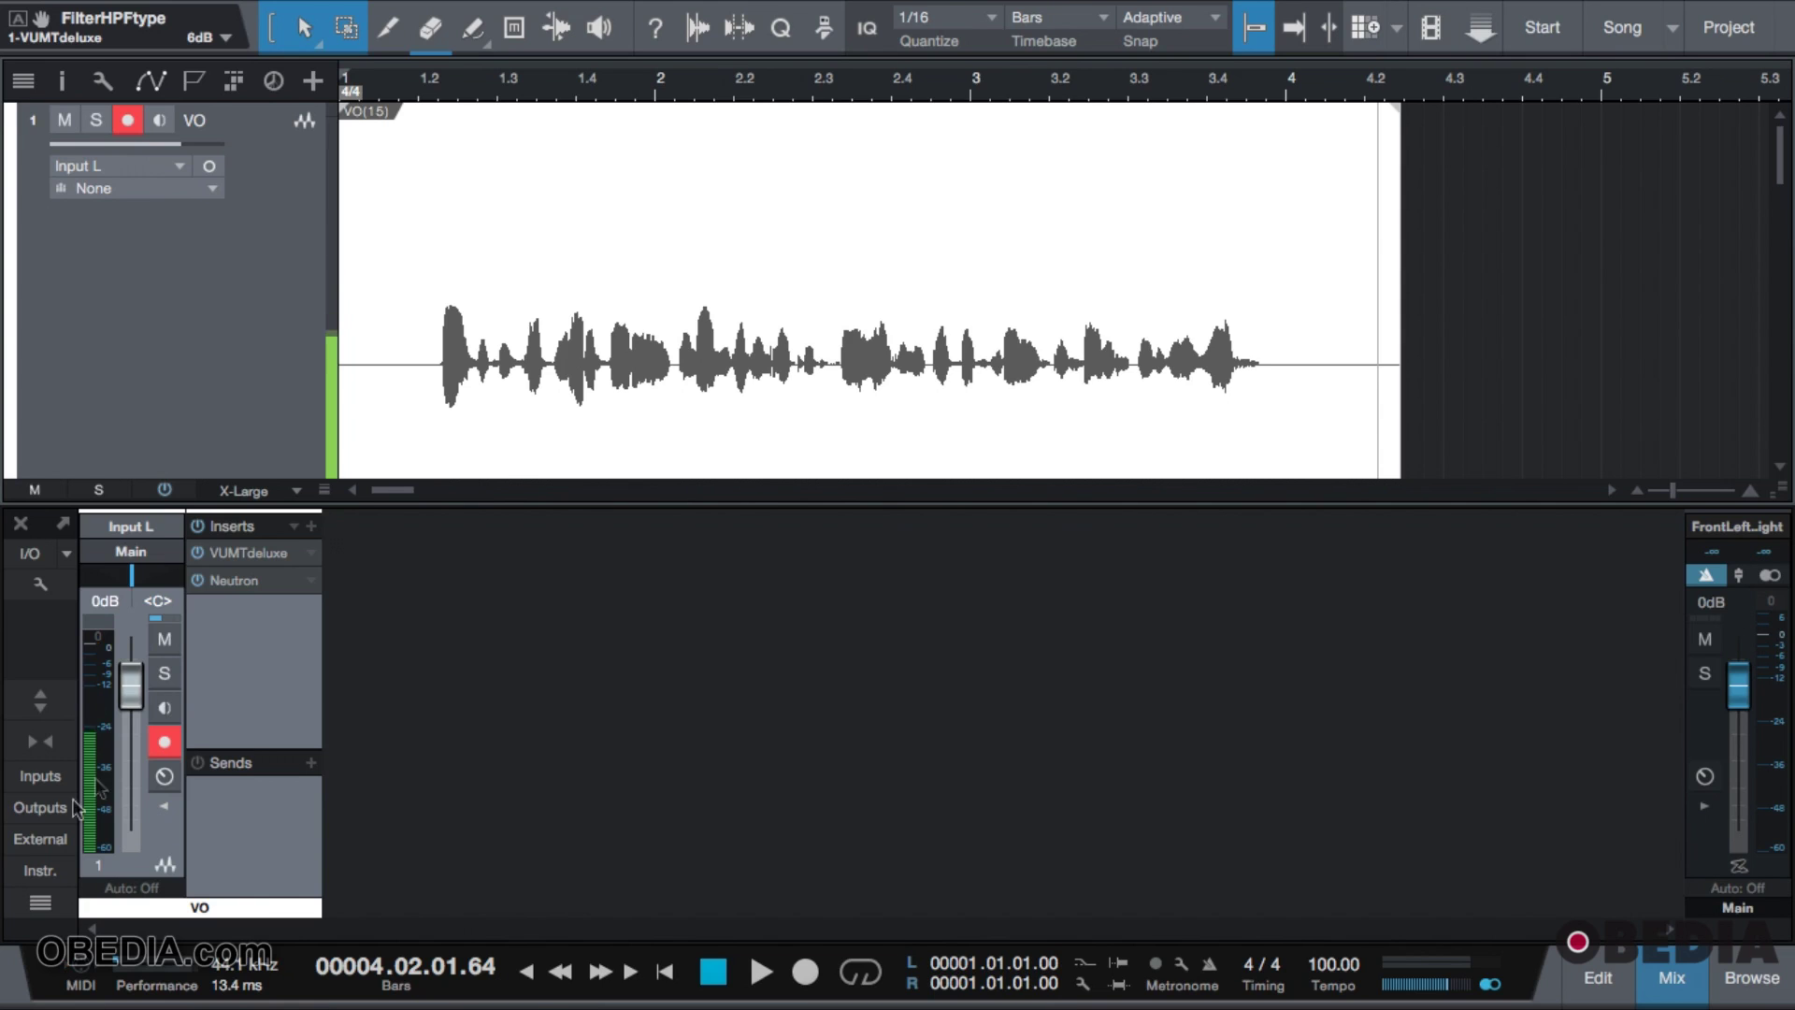
{"action": "left_click", "coordinate": [42, 776]}
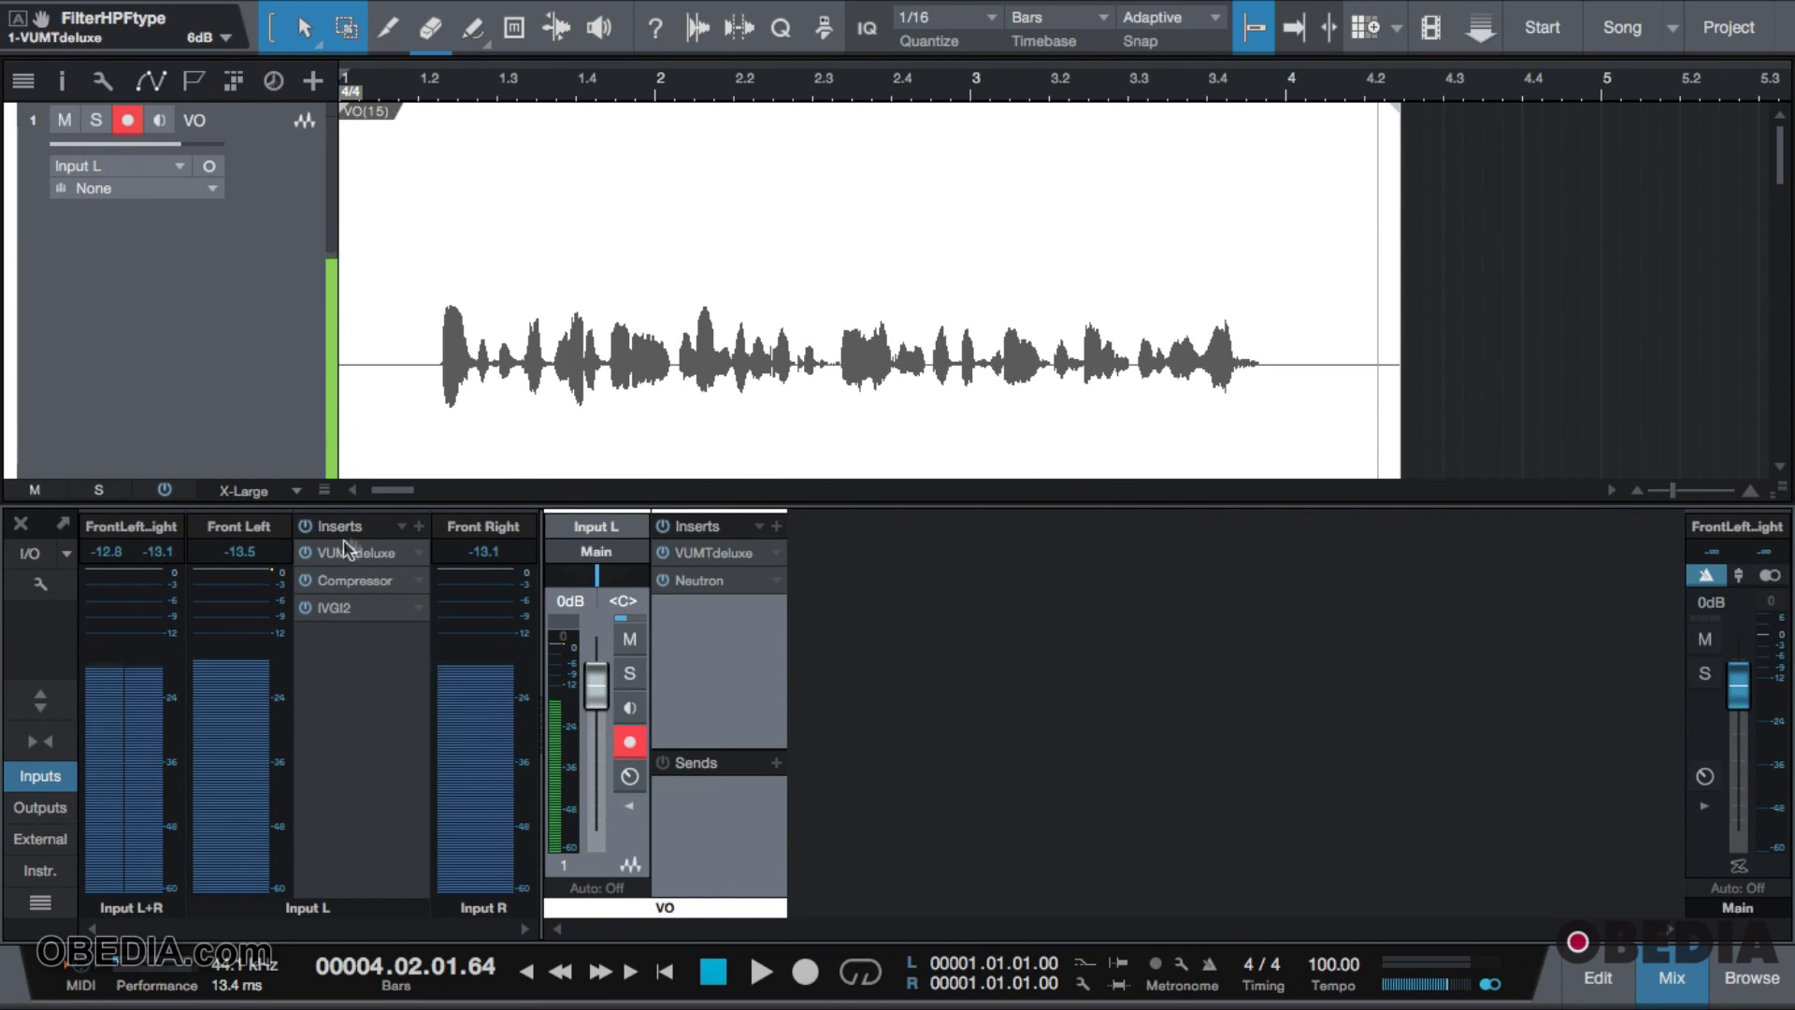
{"action": "left_click", "coordinate": [42, 777]}
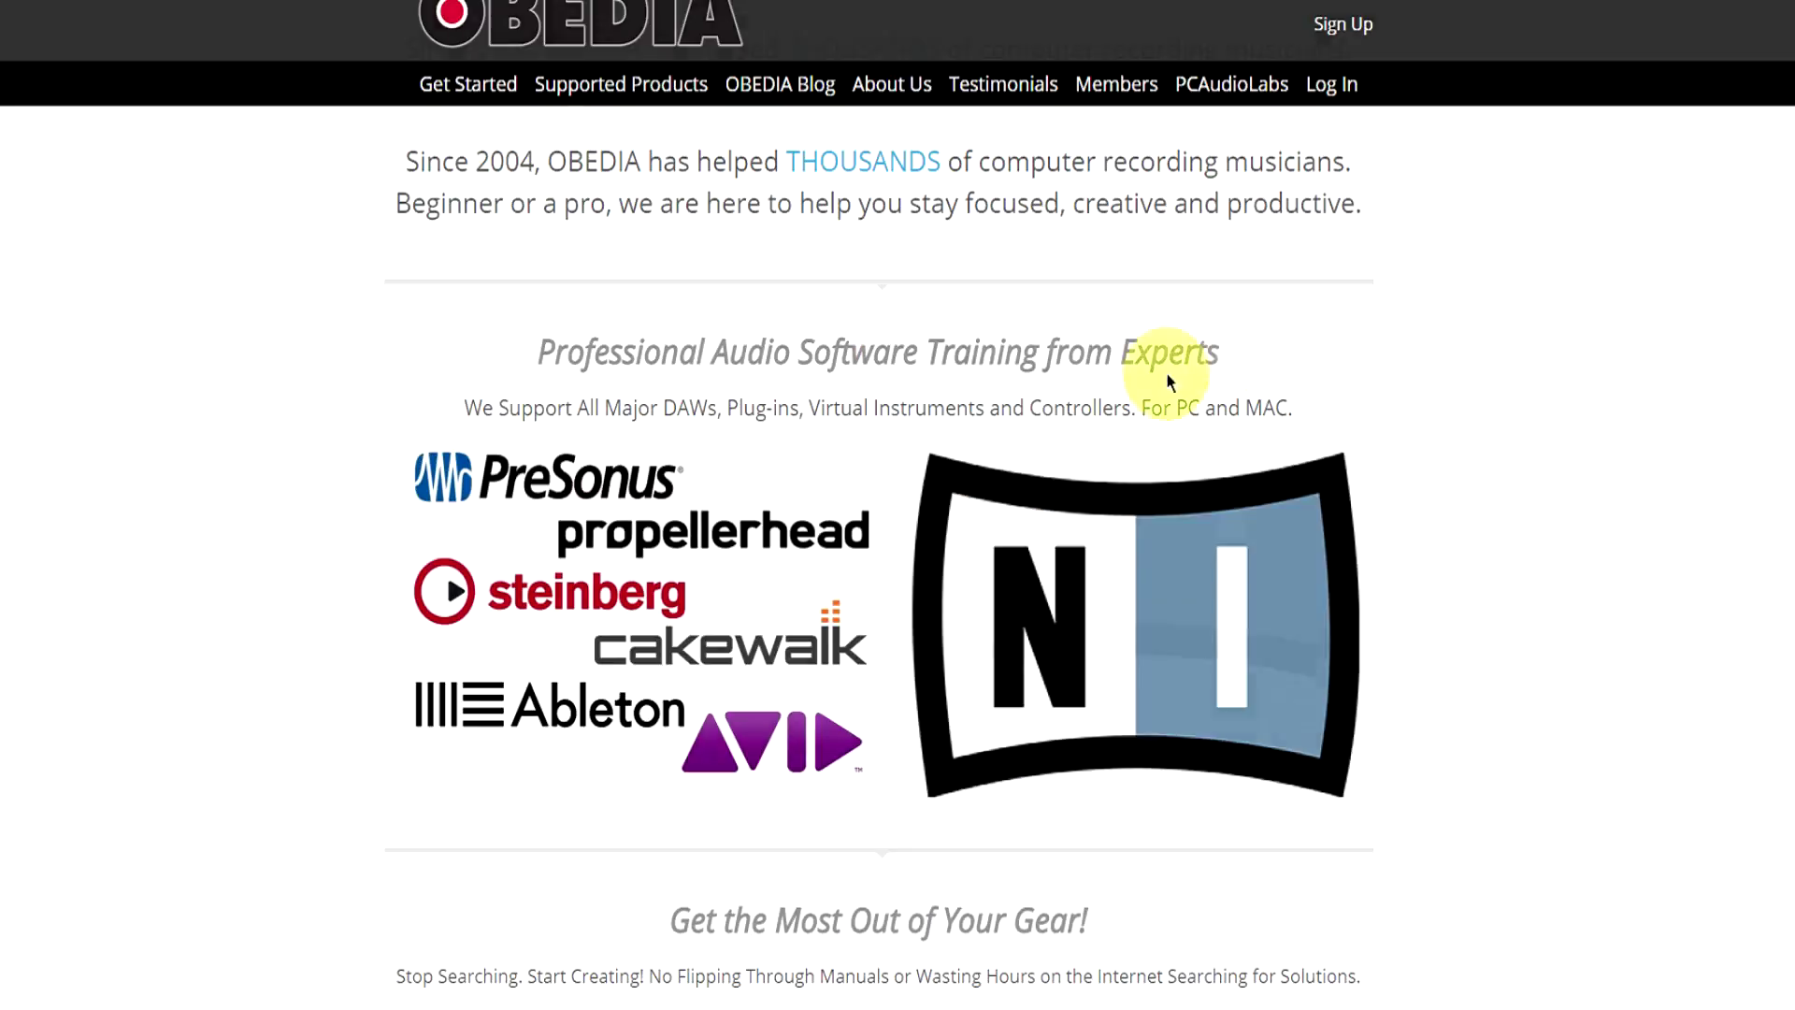
Step: Scroll down to Rates and Services and open the Get Started sign-up form via SIGN UP NOW
{"action": "scroll", "coordinate": [1165, 372], "scroll_direction": "down", "scroll_amount": 20}
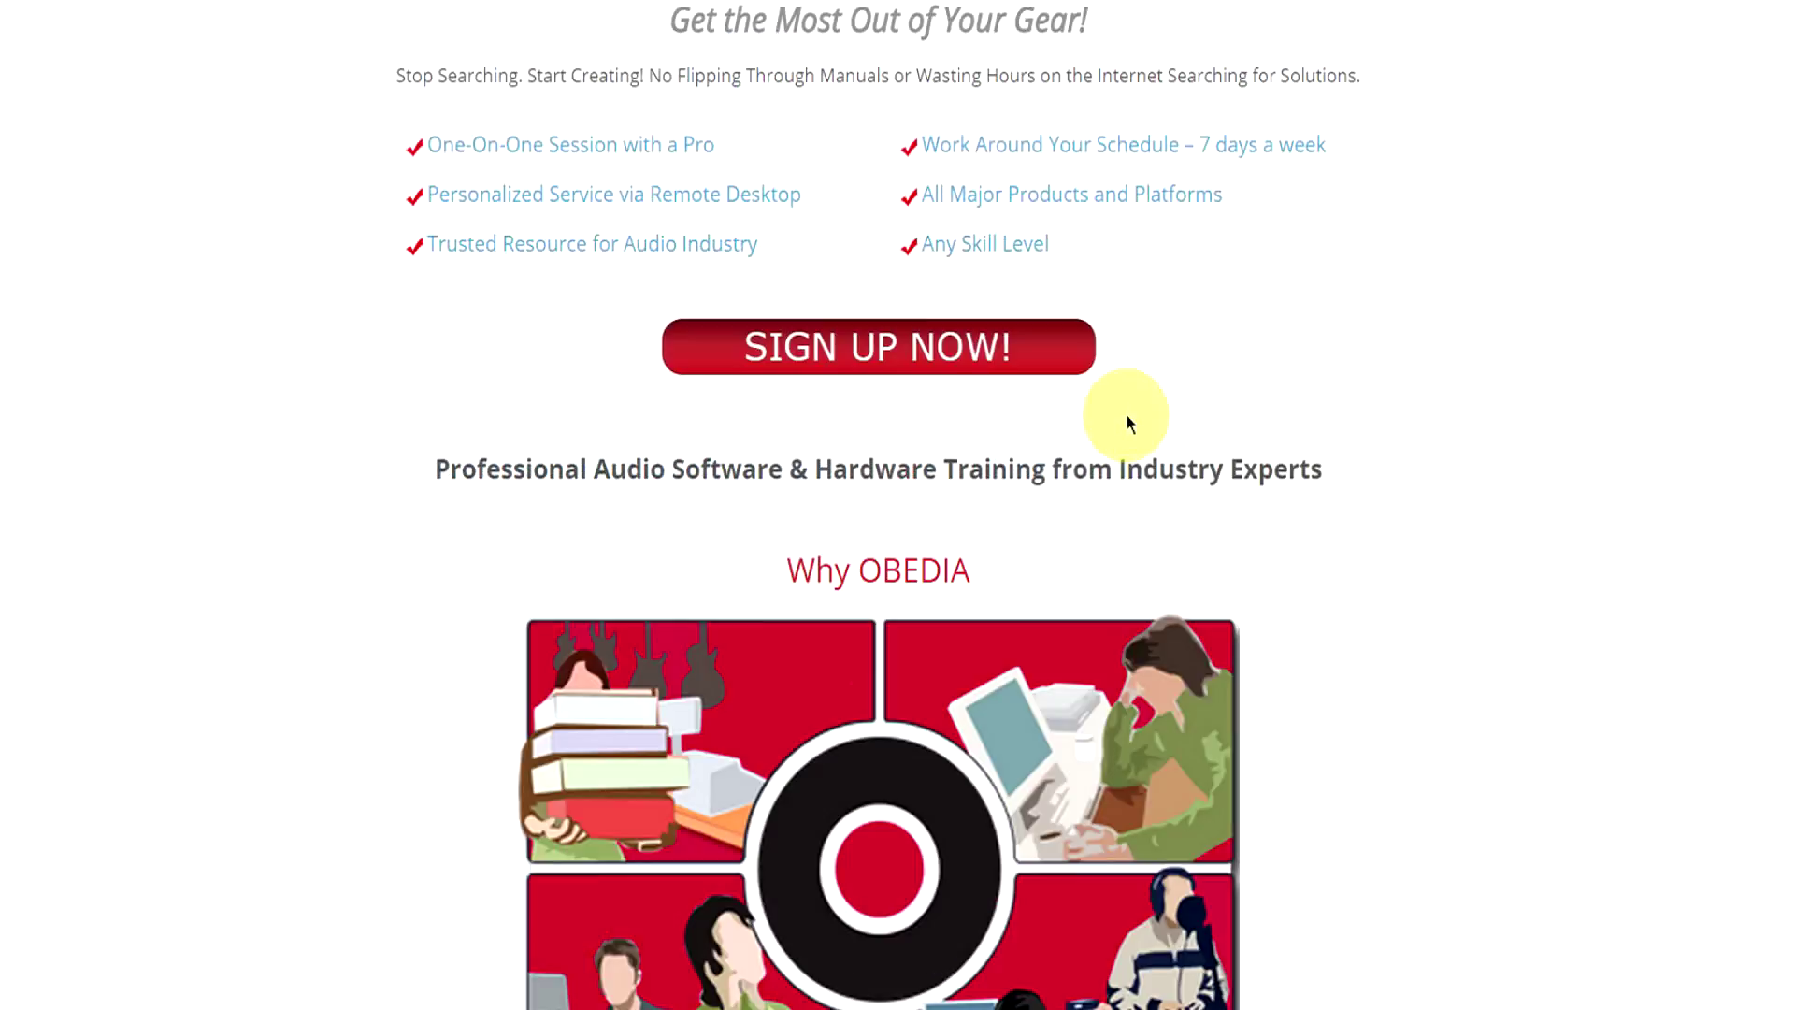
{"action": "scroll", "coordinate": [1057, 440], "scroll_direction": "down", "scroll_amount": 20}
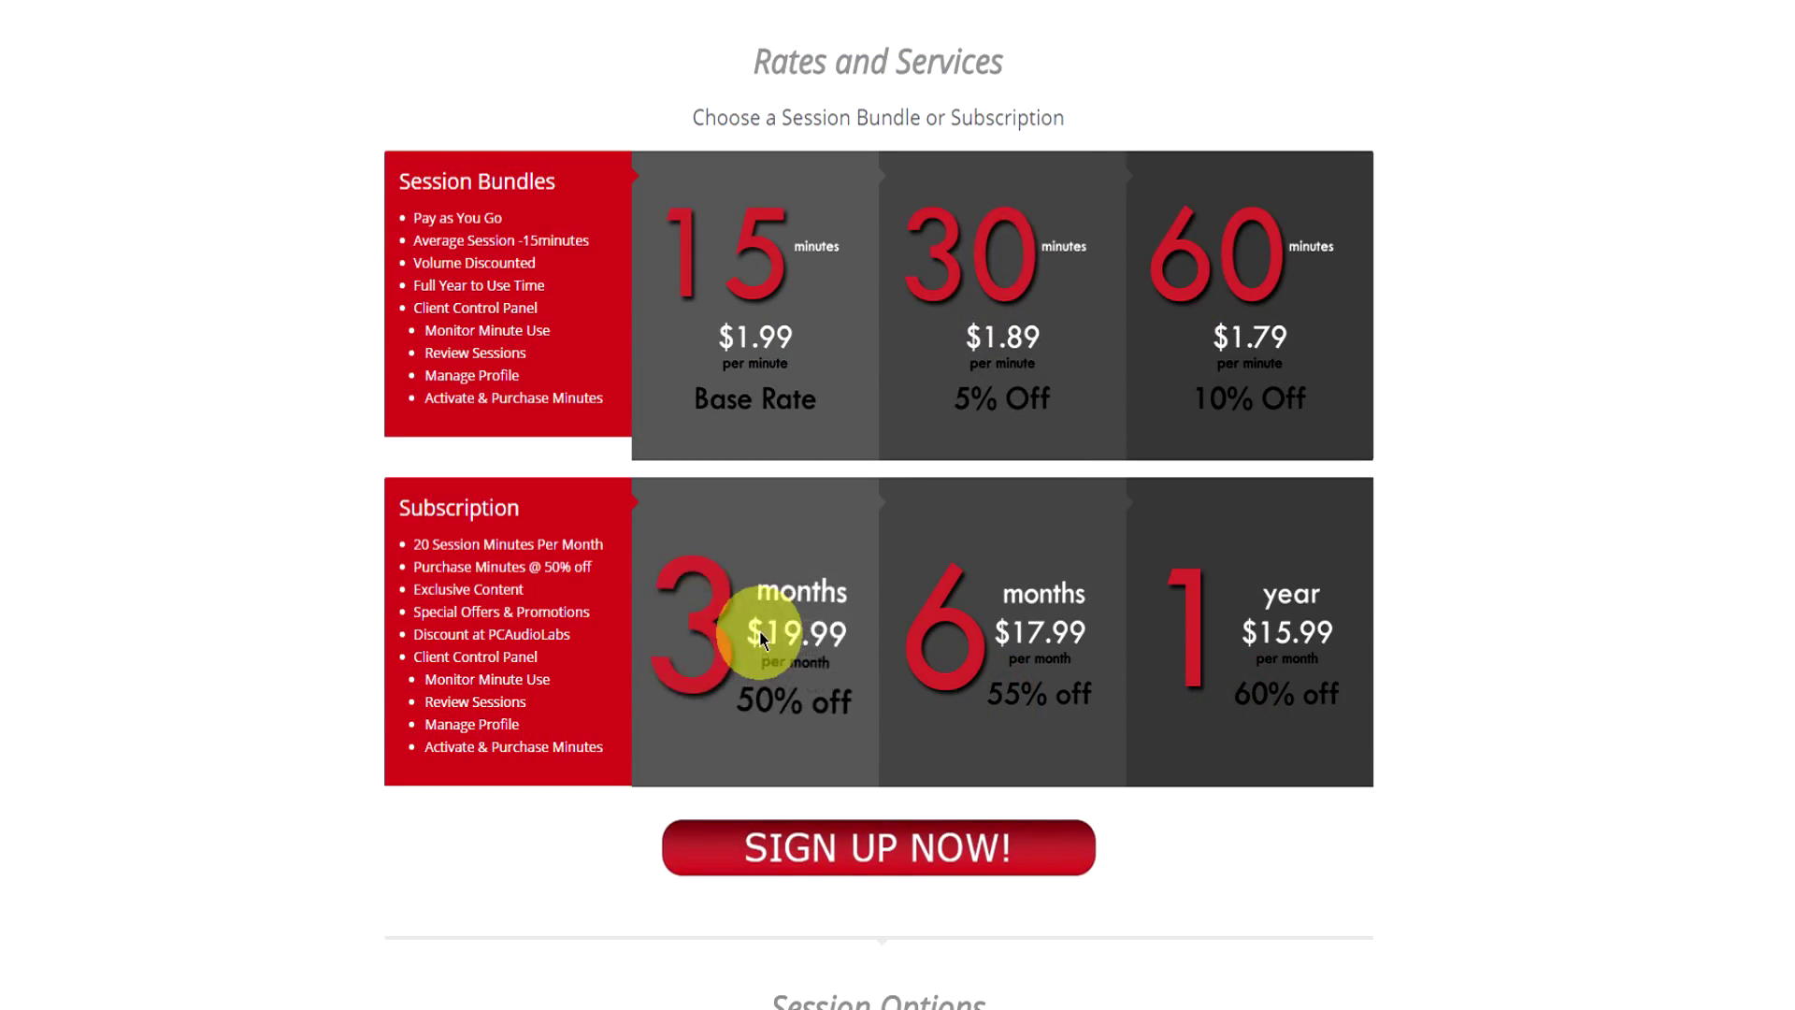
{"action": "scroll", "coordinate": [1174, 630], "scroll_direction": "down", "scroll_amount": 2}
{"action": "left_click", "coordinate": [931, 639]}
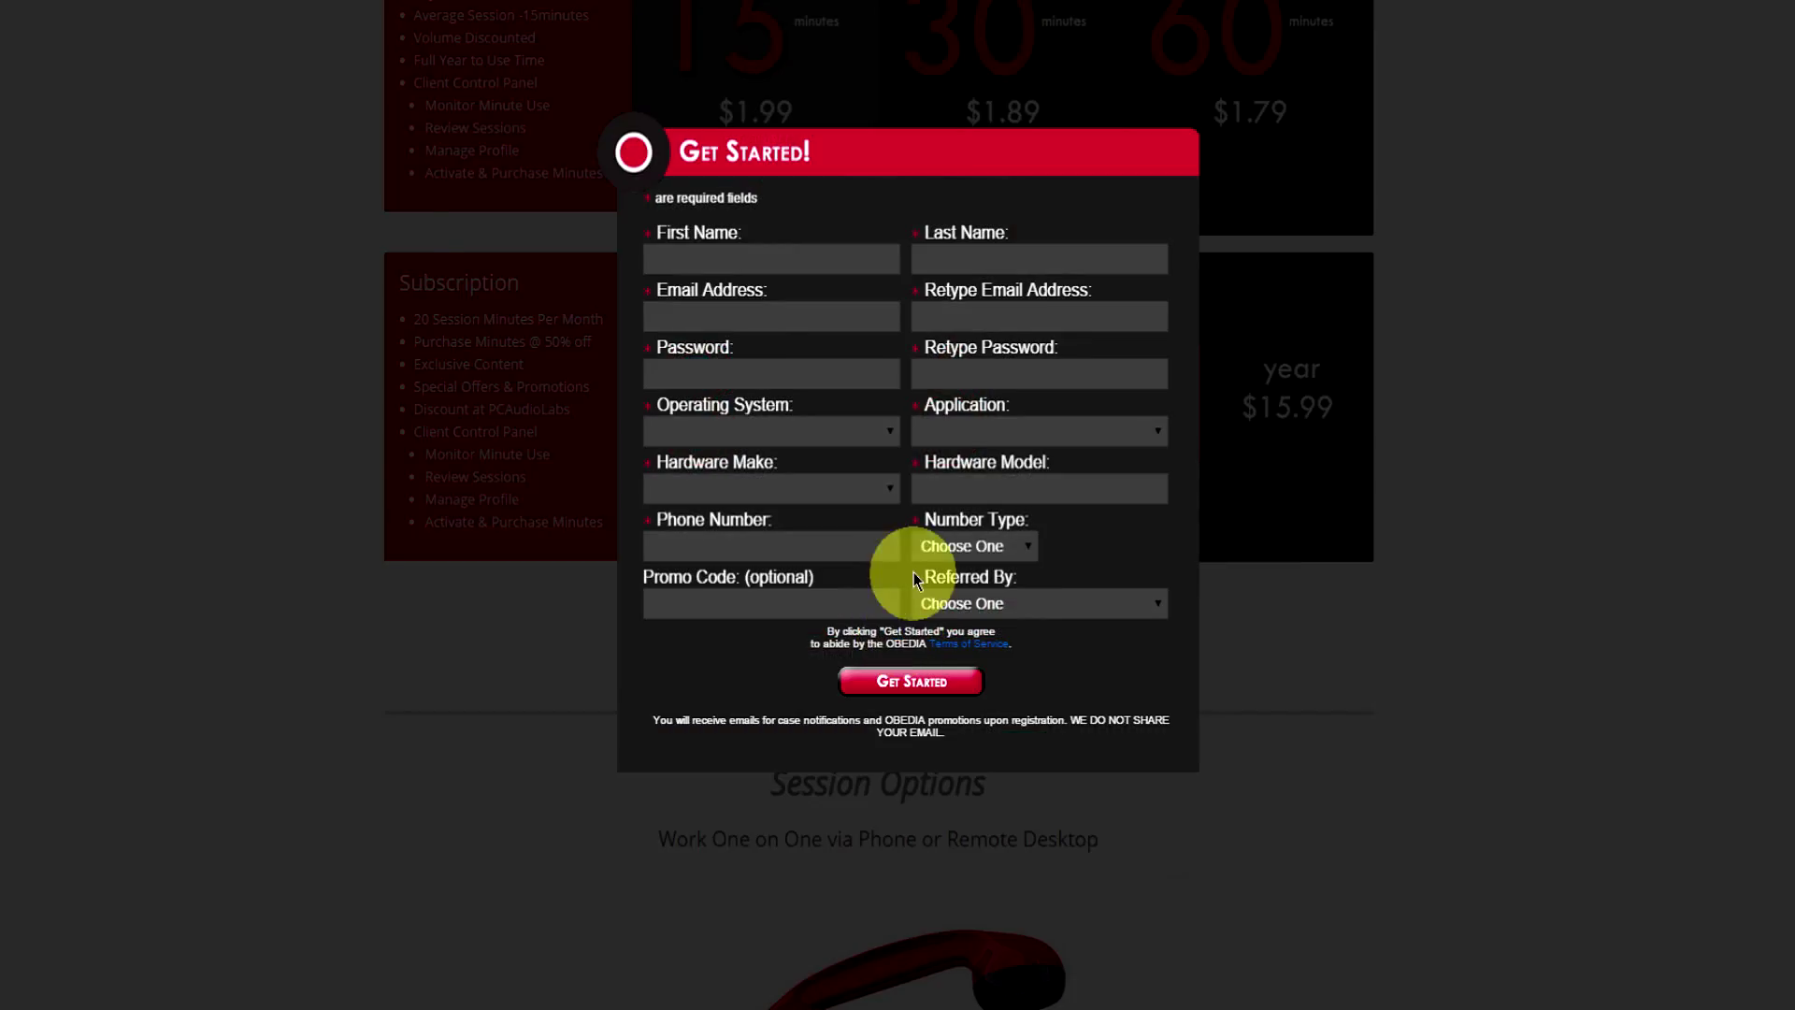